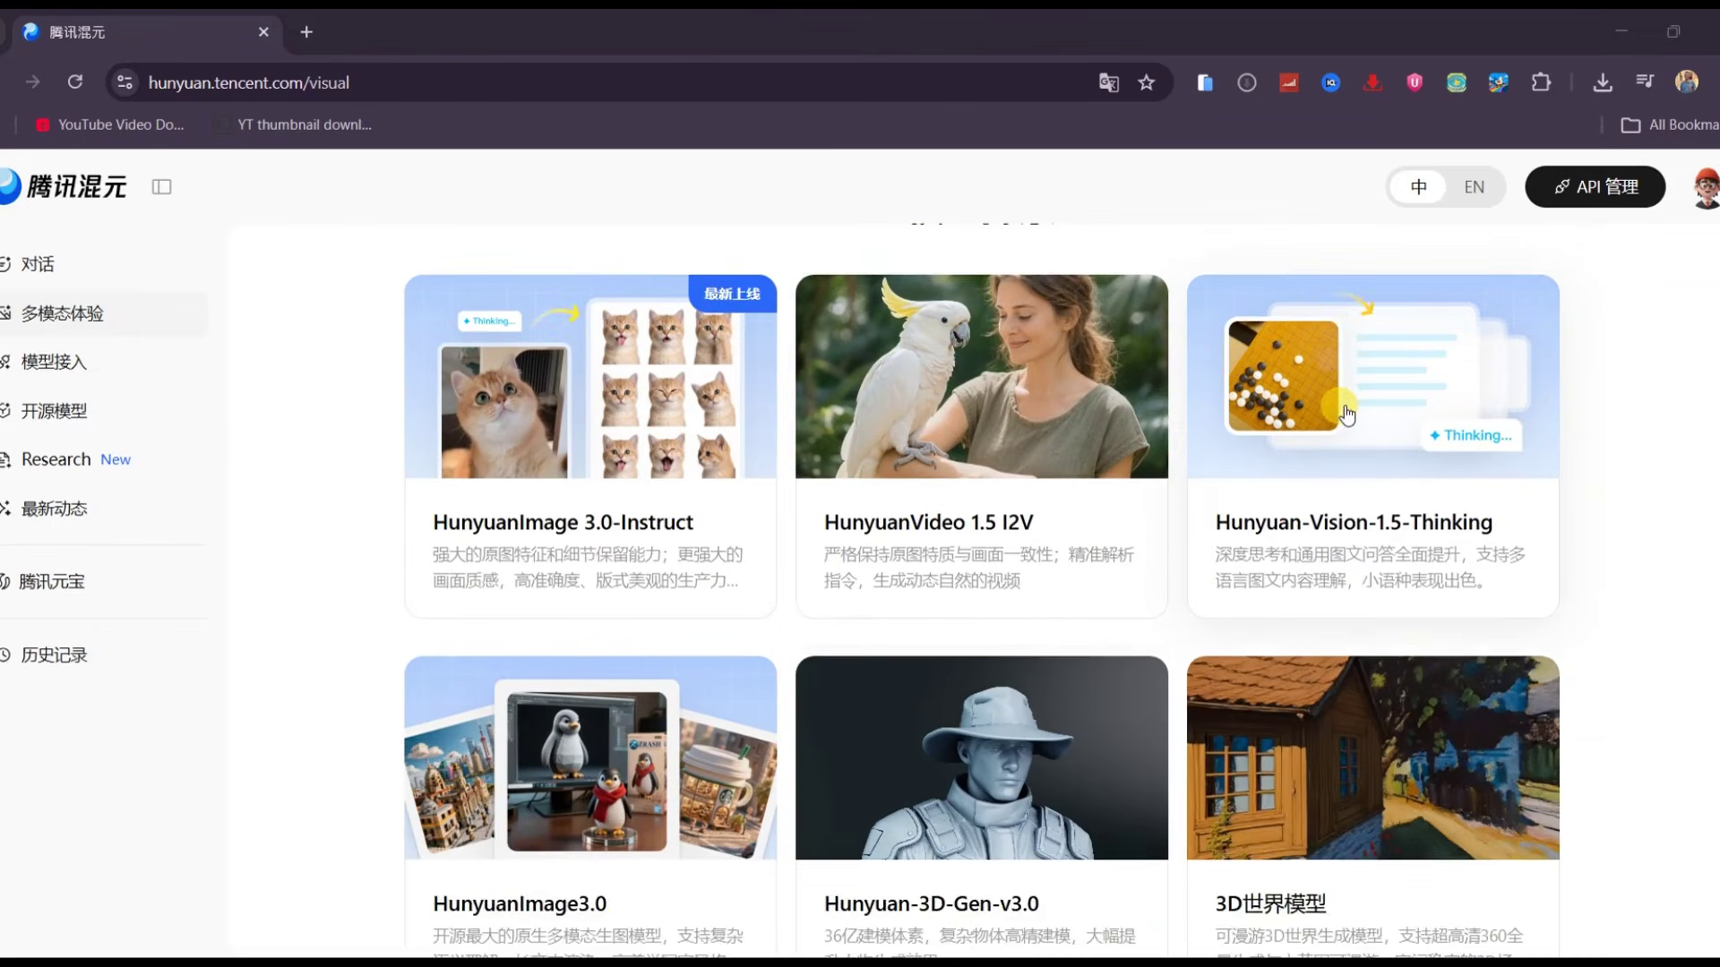
scroll(1453, 548, down, 5)
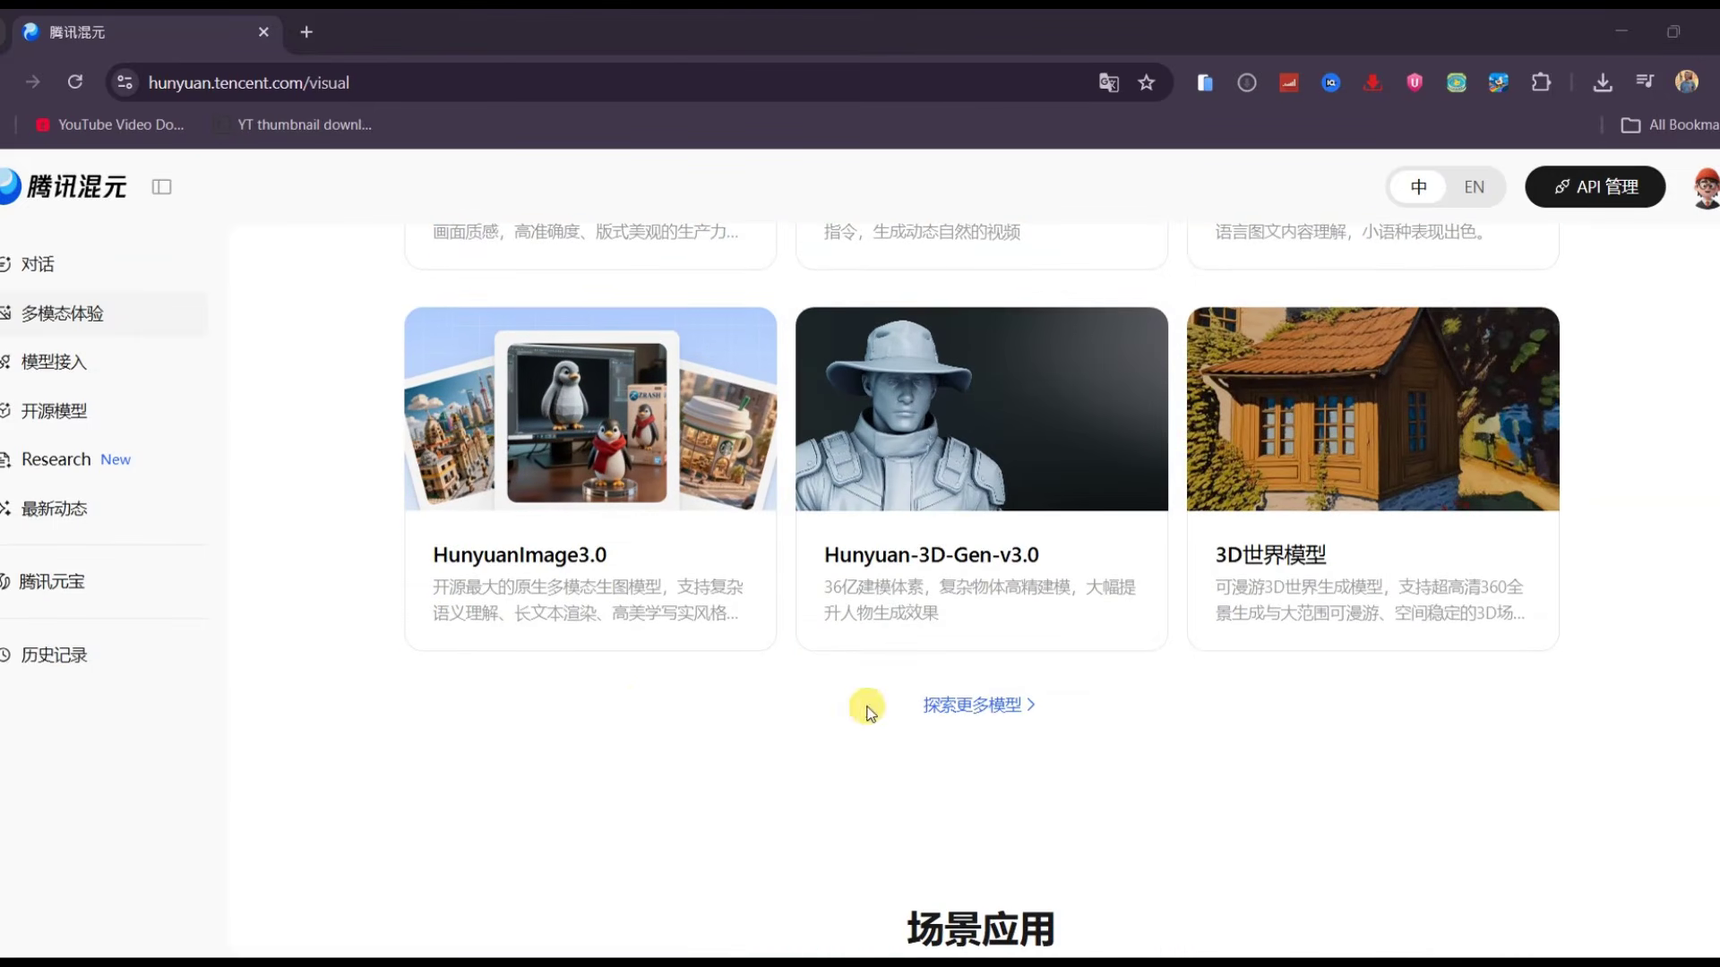
scroll(1246, 691, up, 4)
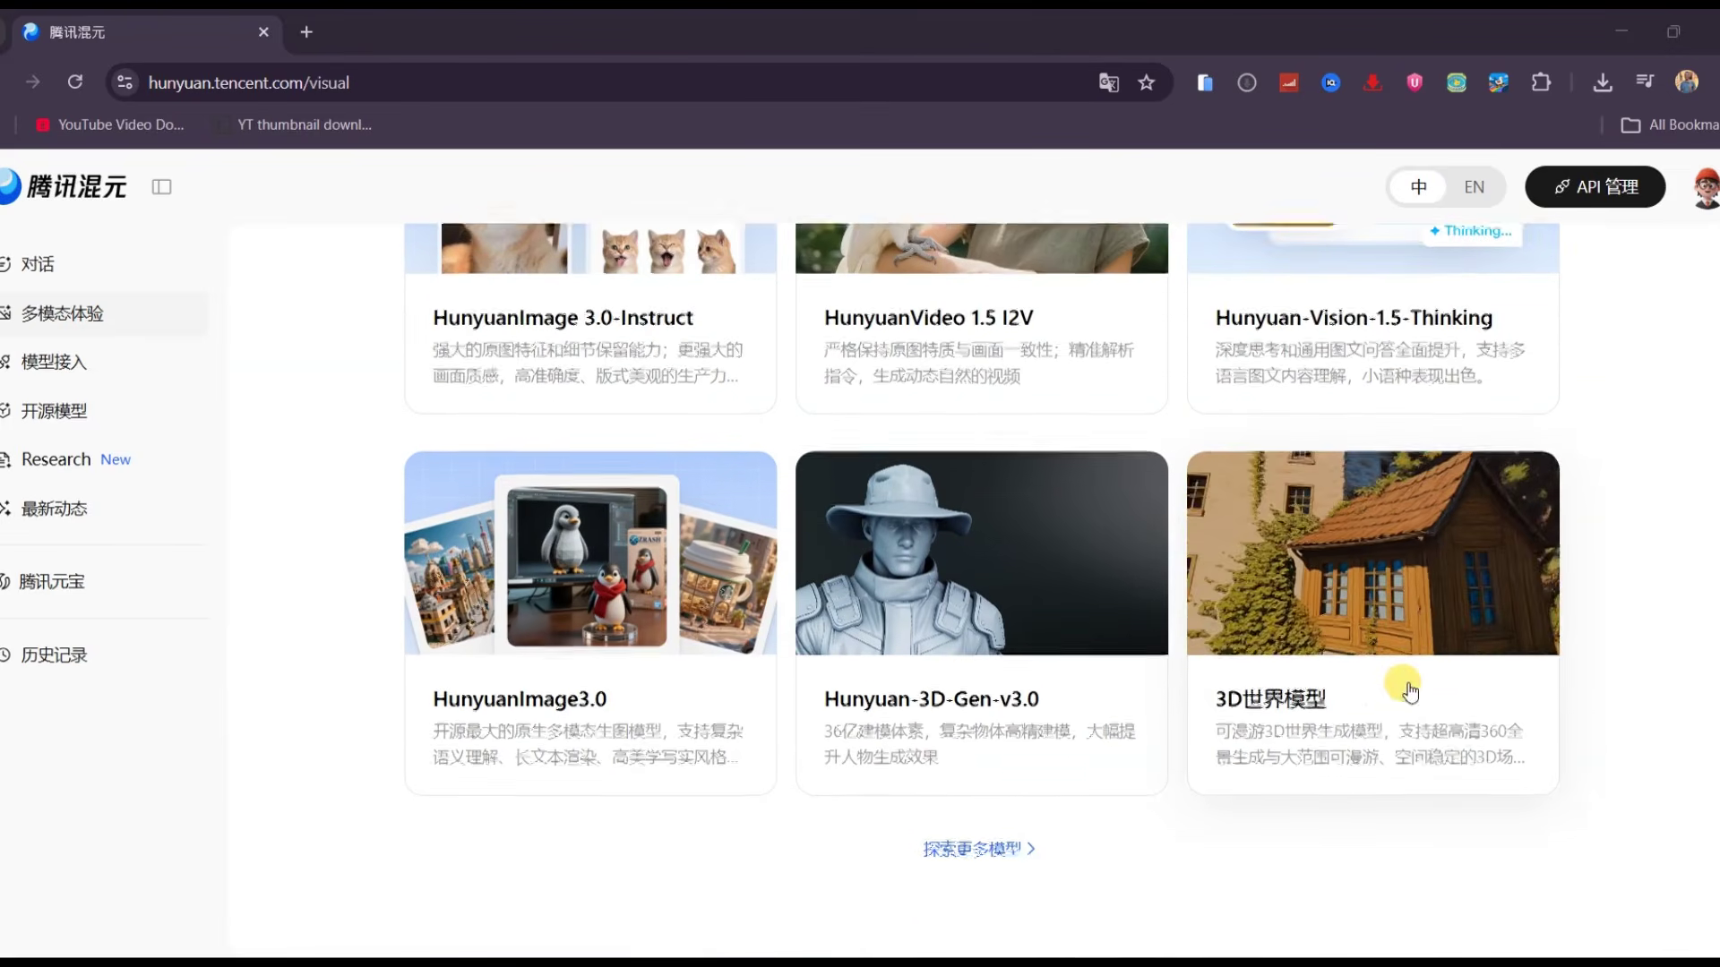
scroll(1482, 680, up, 2)
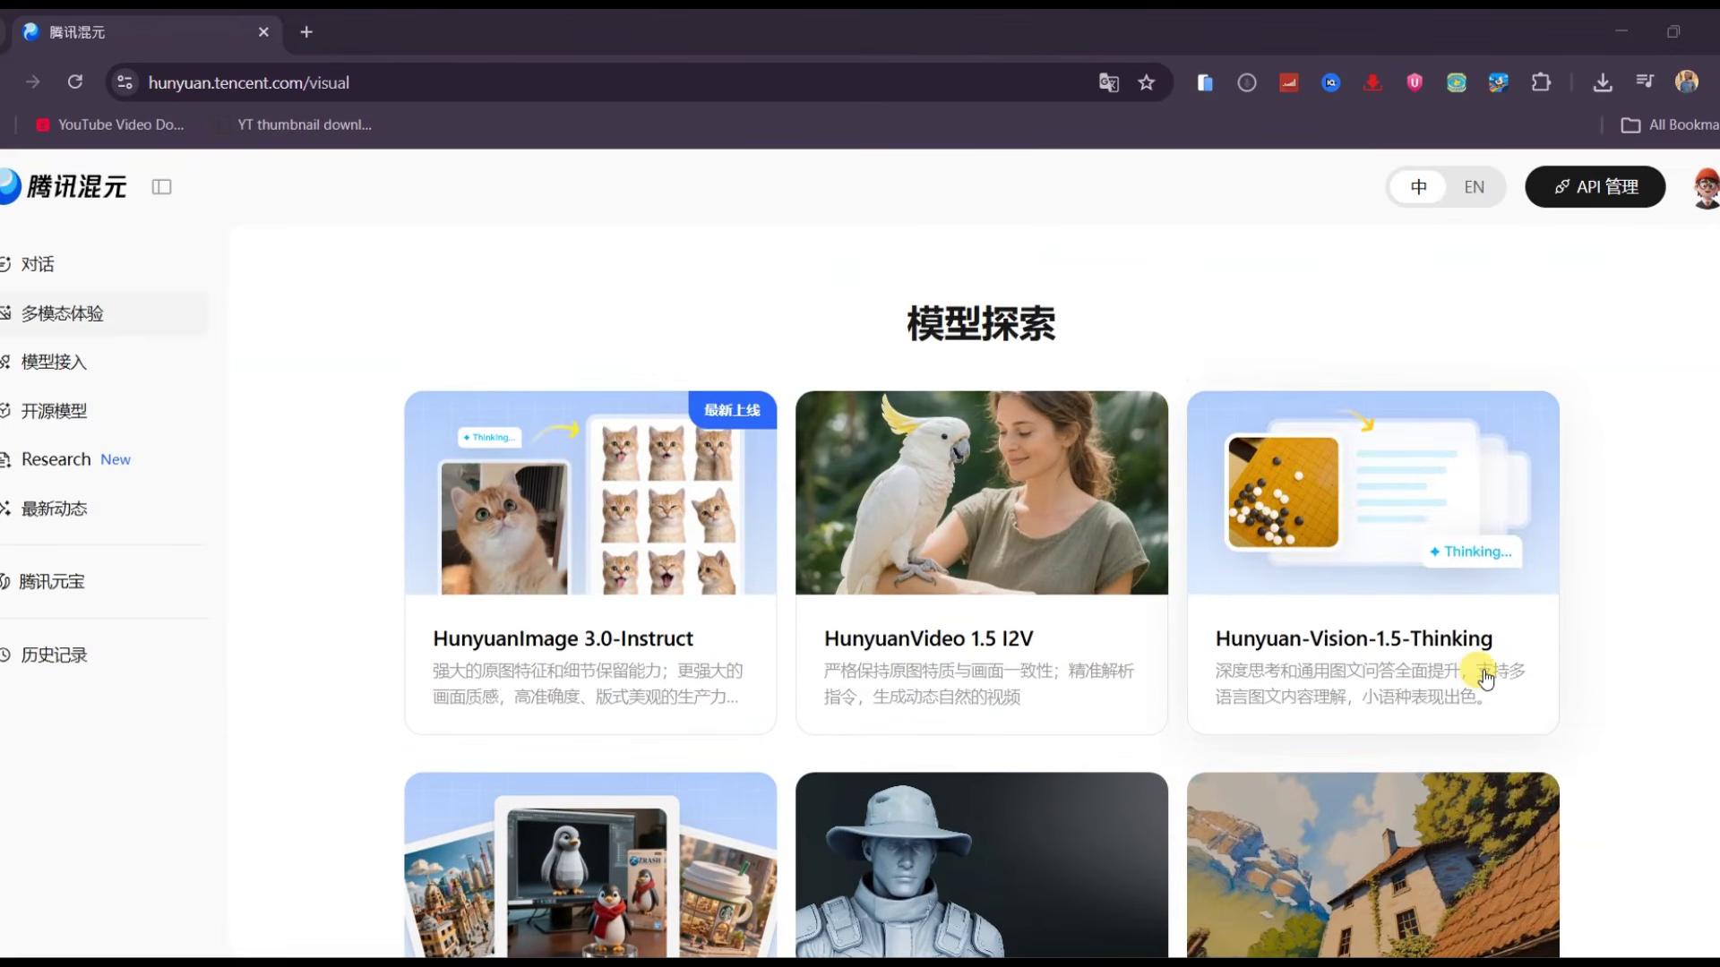
scroll(1393, 408, down, 3)
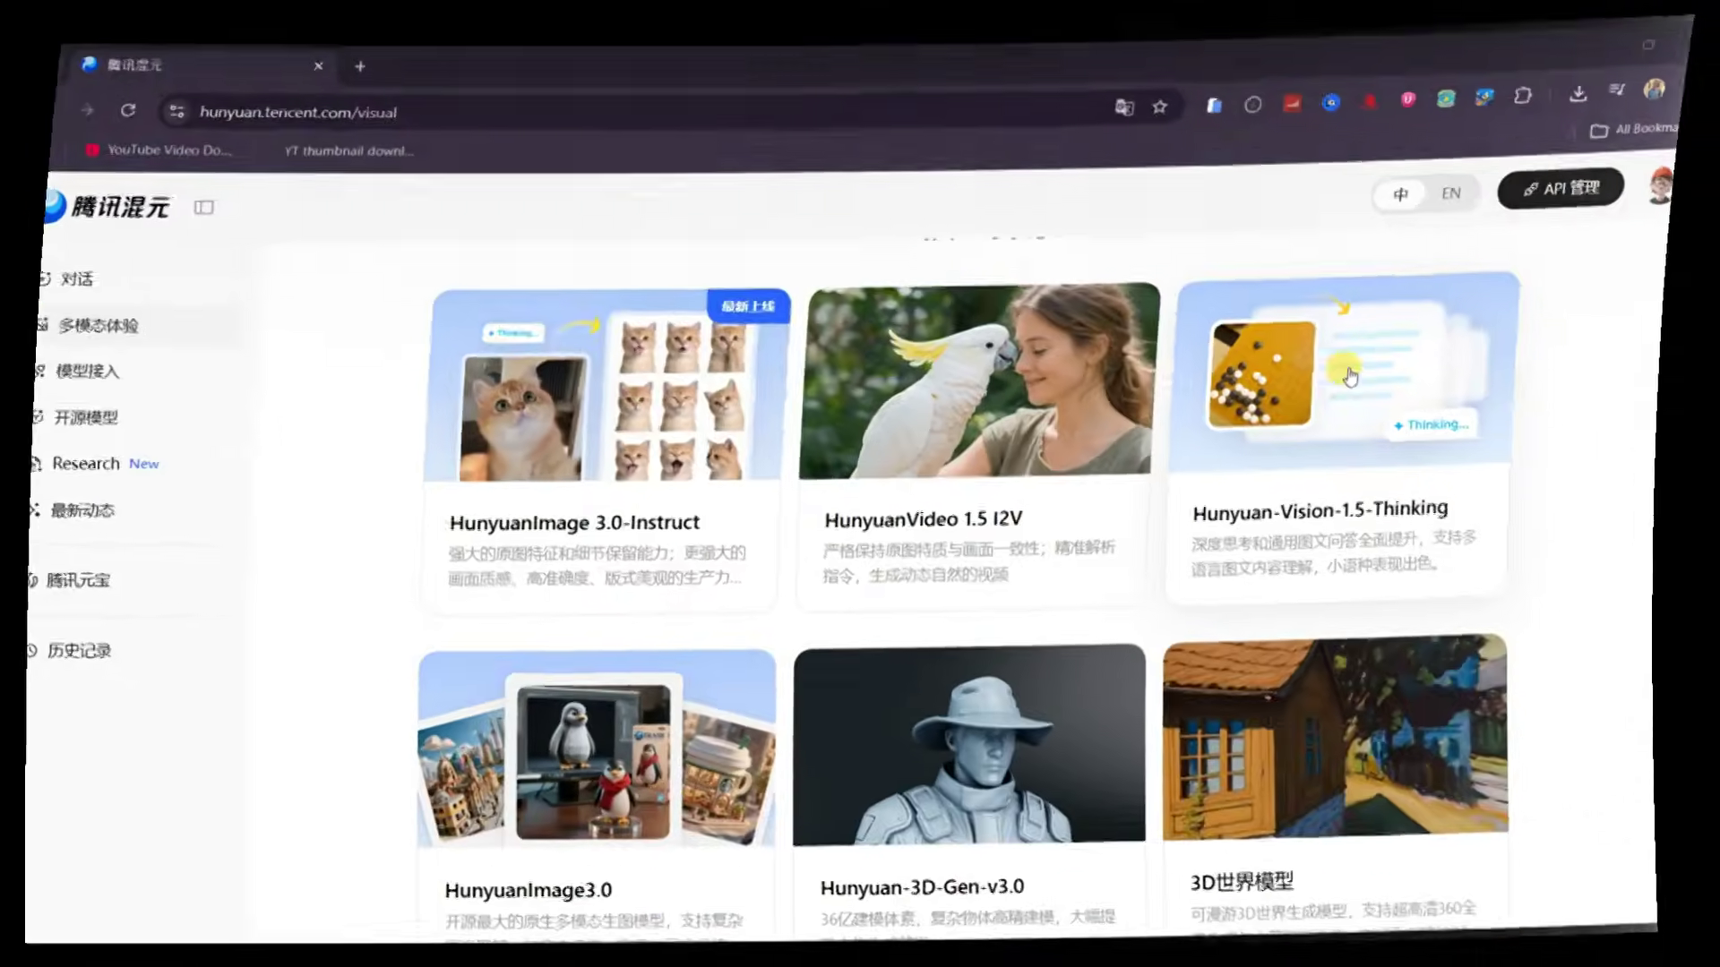
scroll(1030, 430, up, 1)
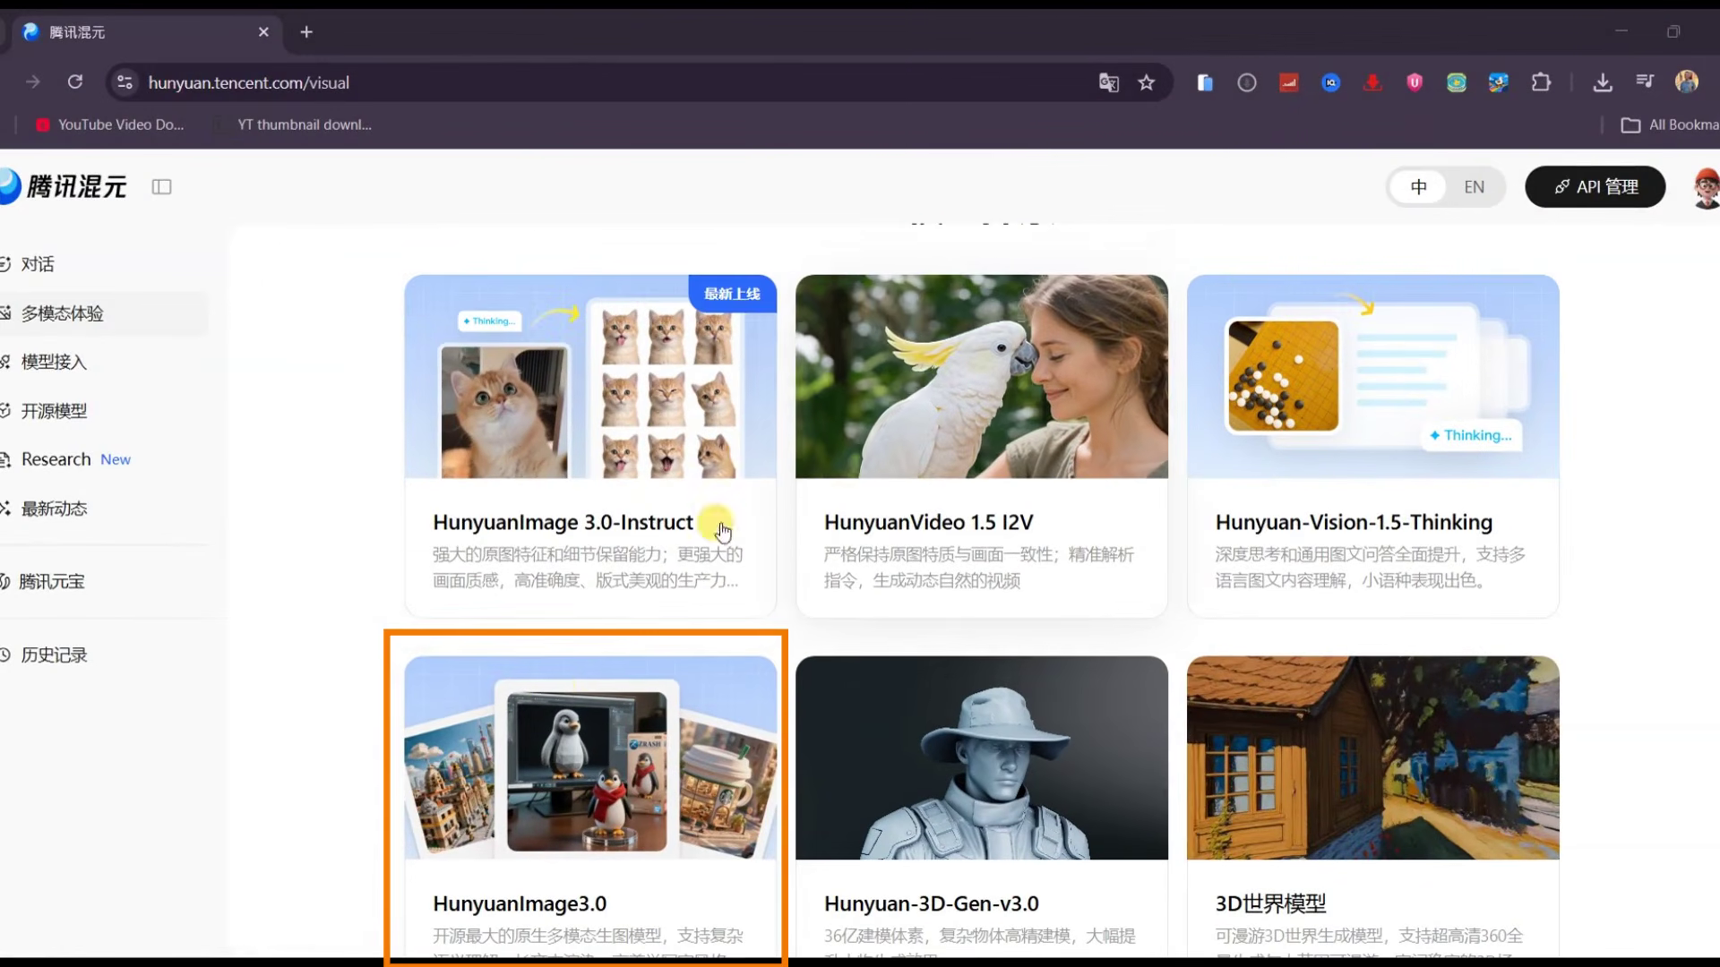
scroll(542, 770, down, 1)
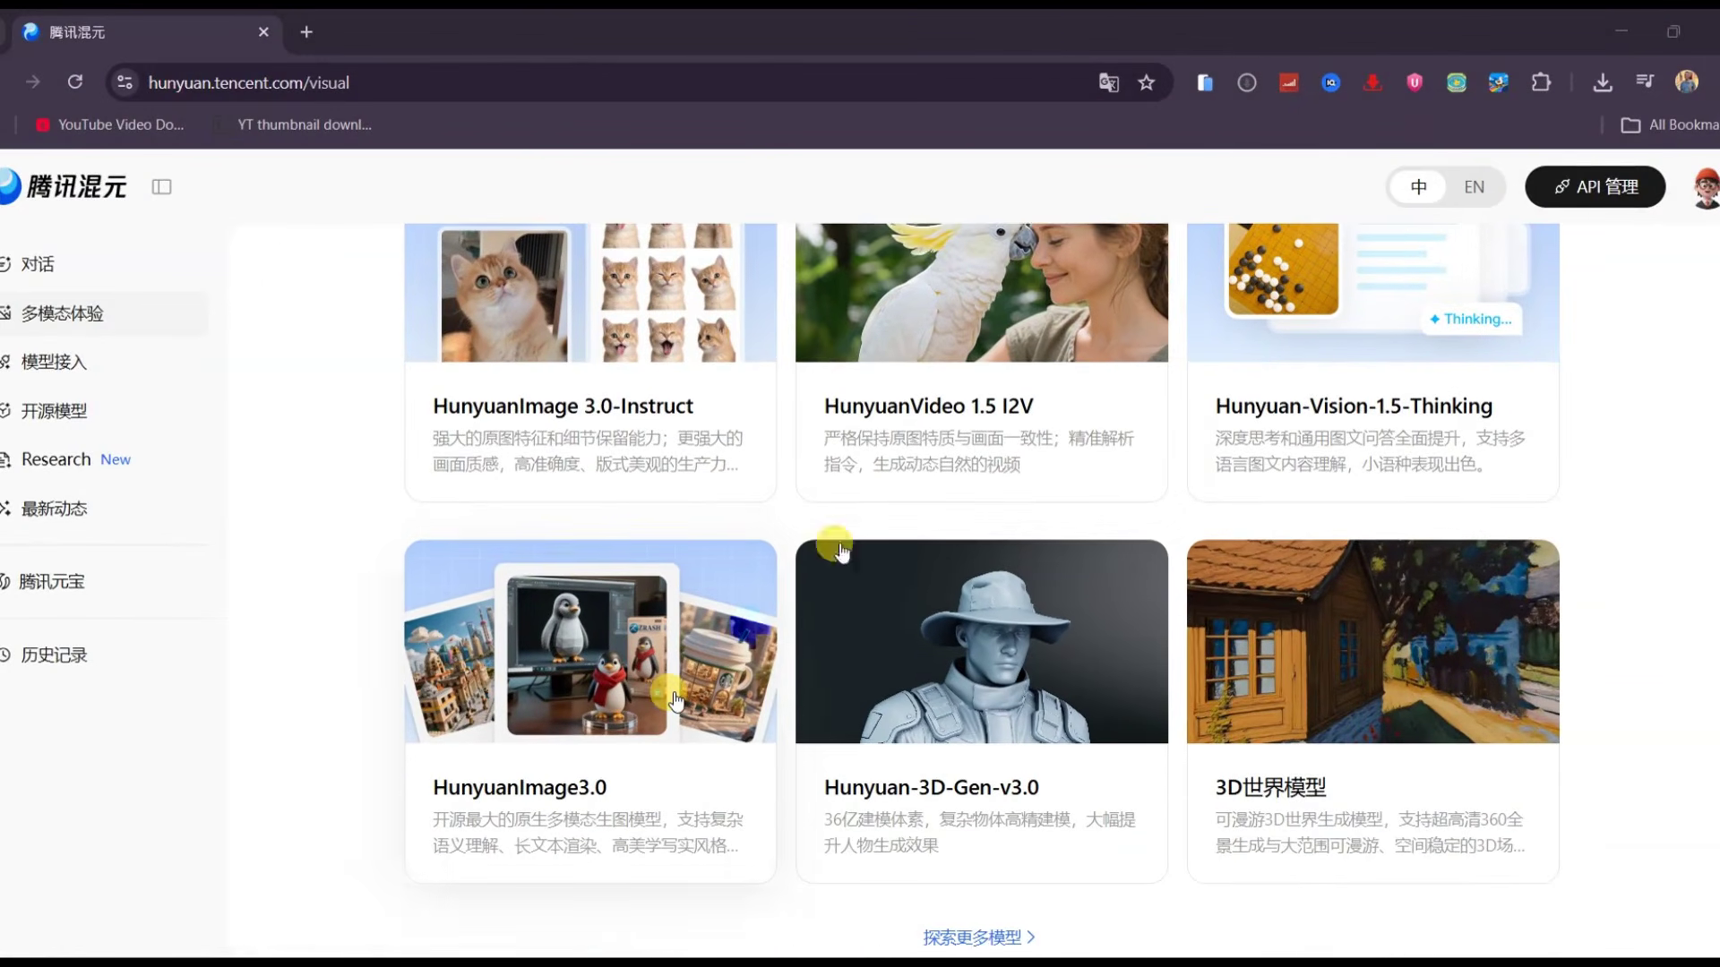
scroll(1394, 484, up, 2)
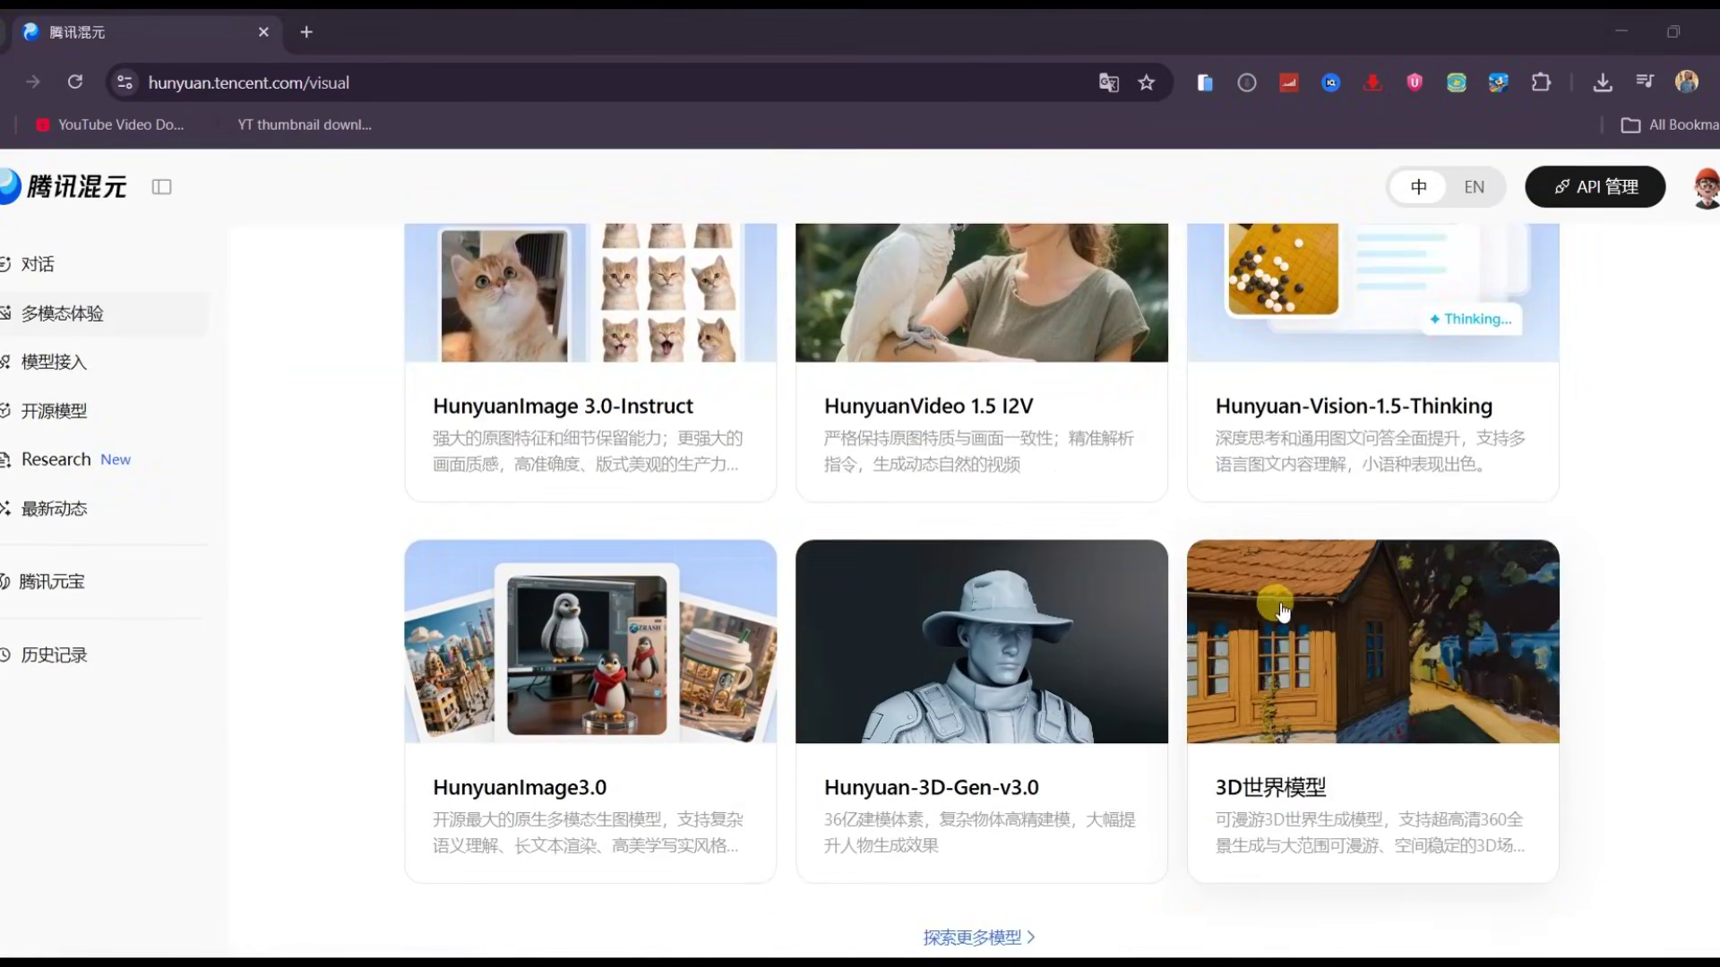
scroll(1073, 676, down, 1)
scroll(1073, 676, down, 1)
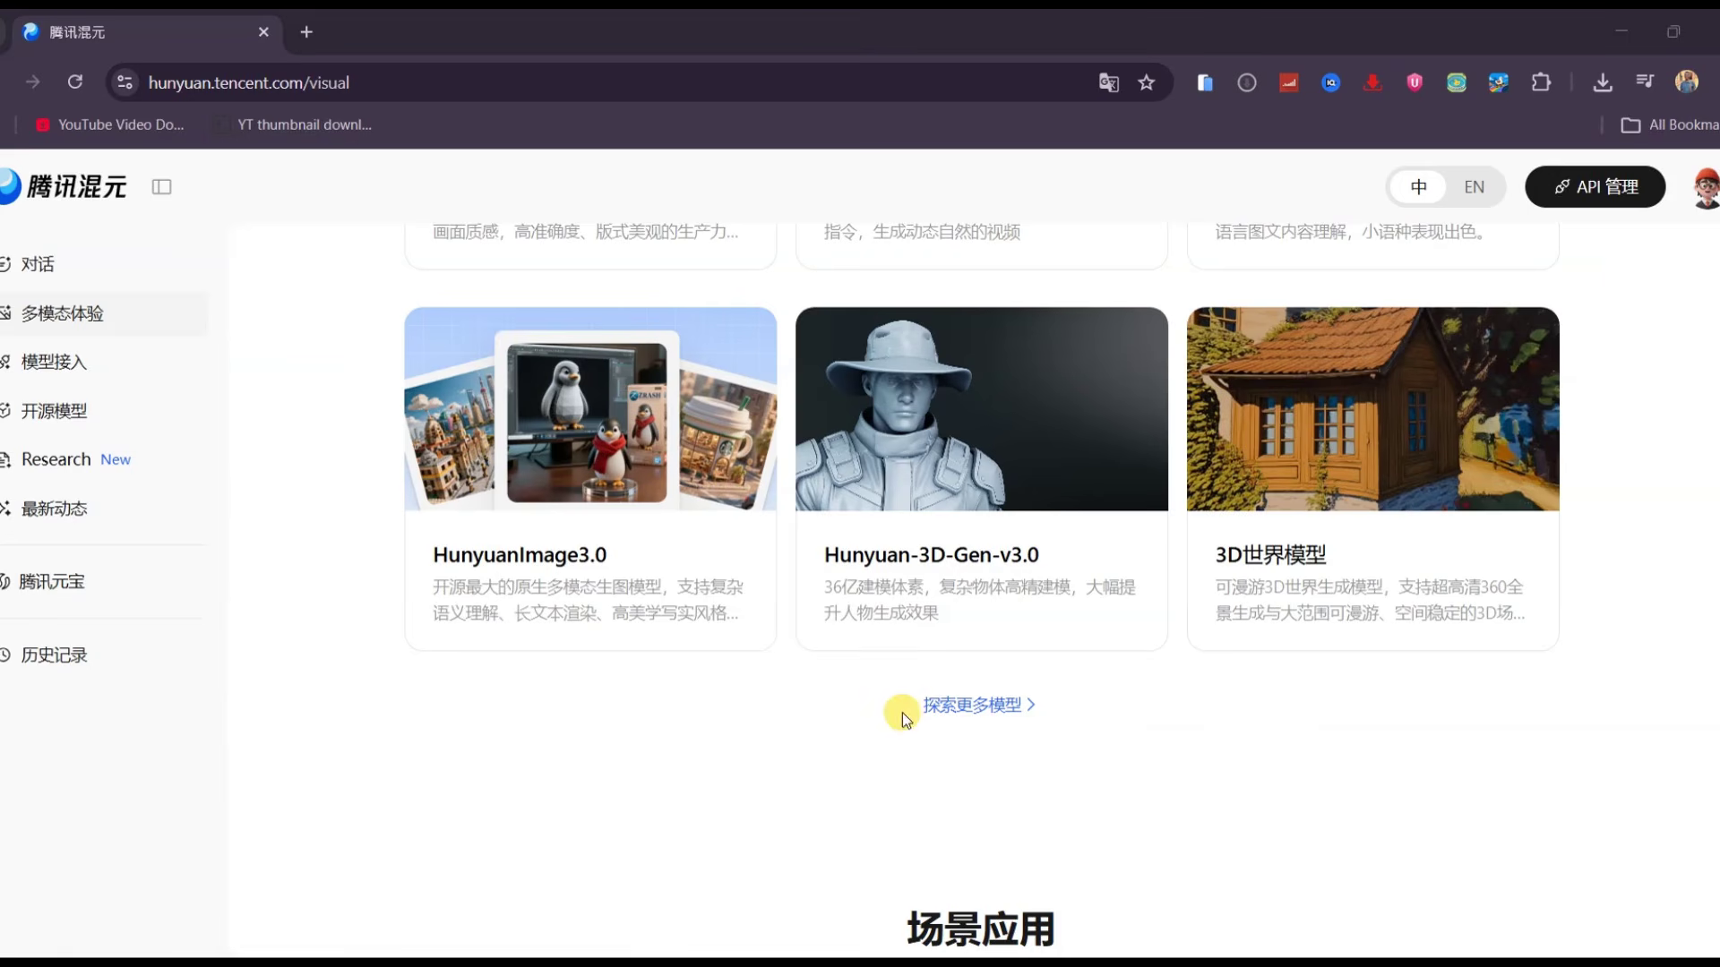
scroll(1247, 691, up, 4)
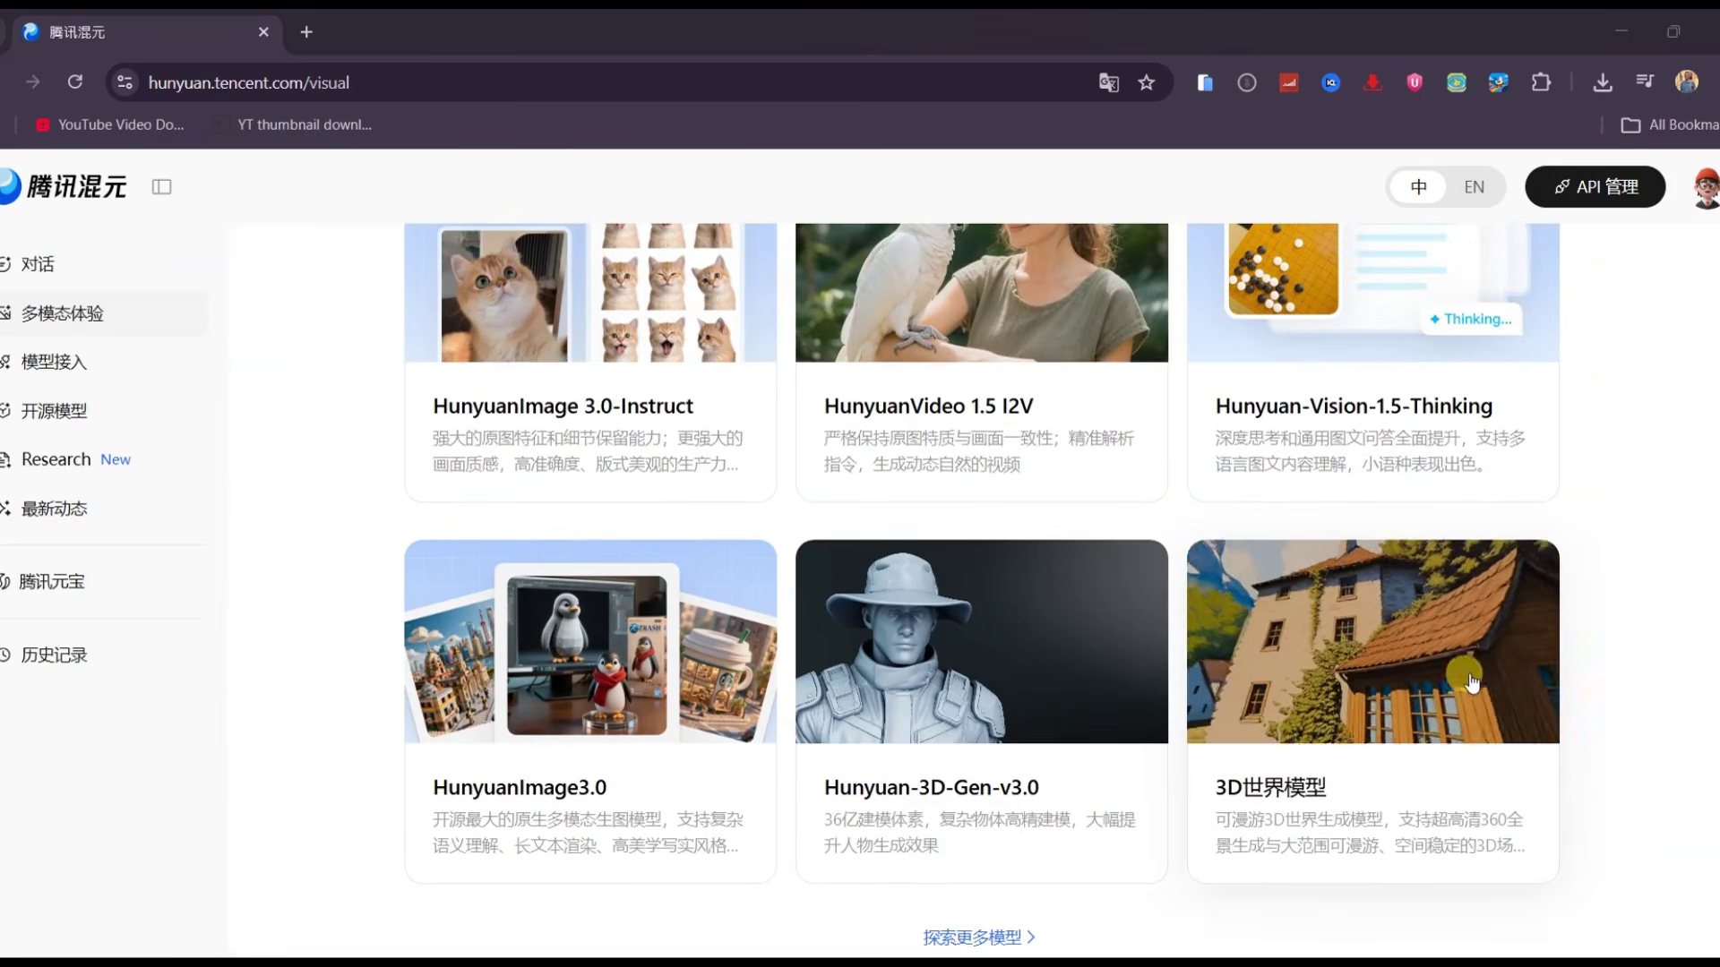
scroll(1483, 681, up, 1)
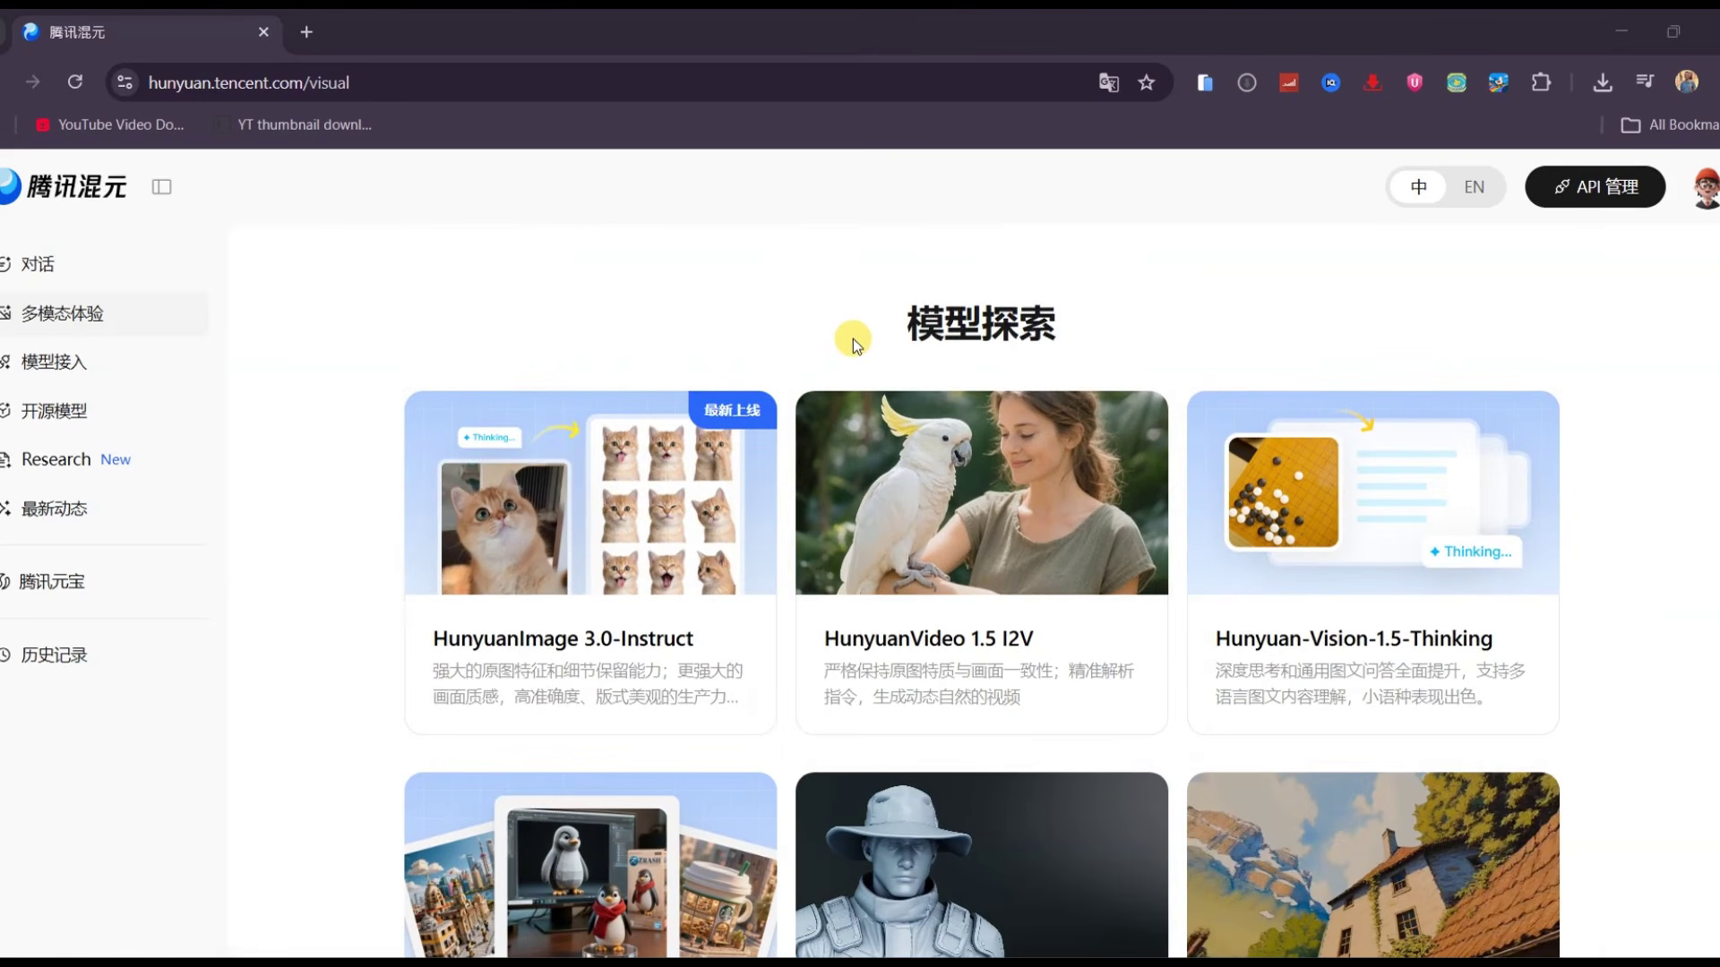
scroll(1637, 441, down, 4)
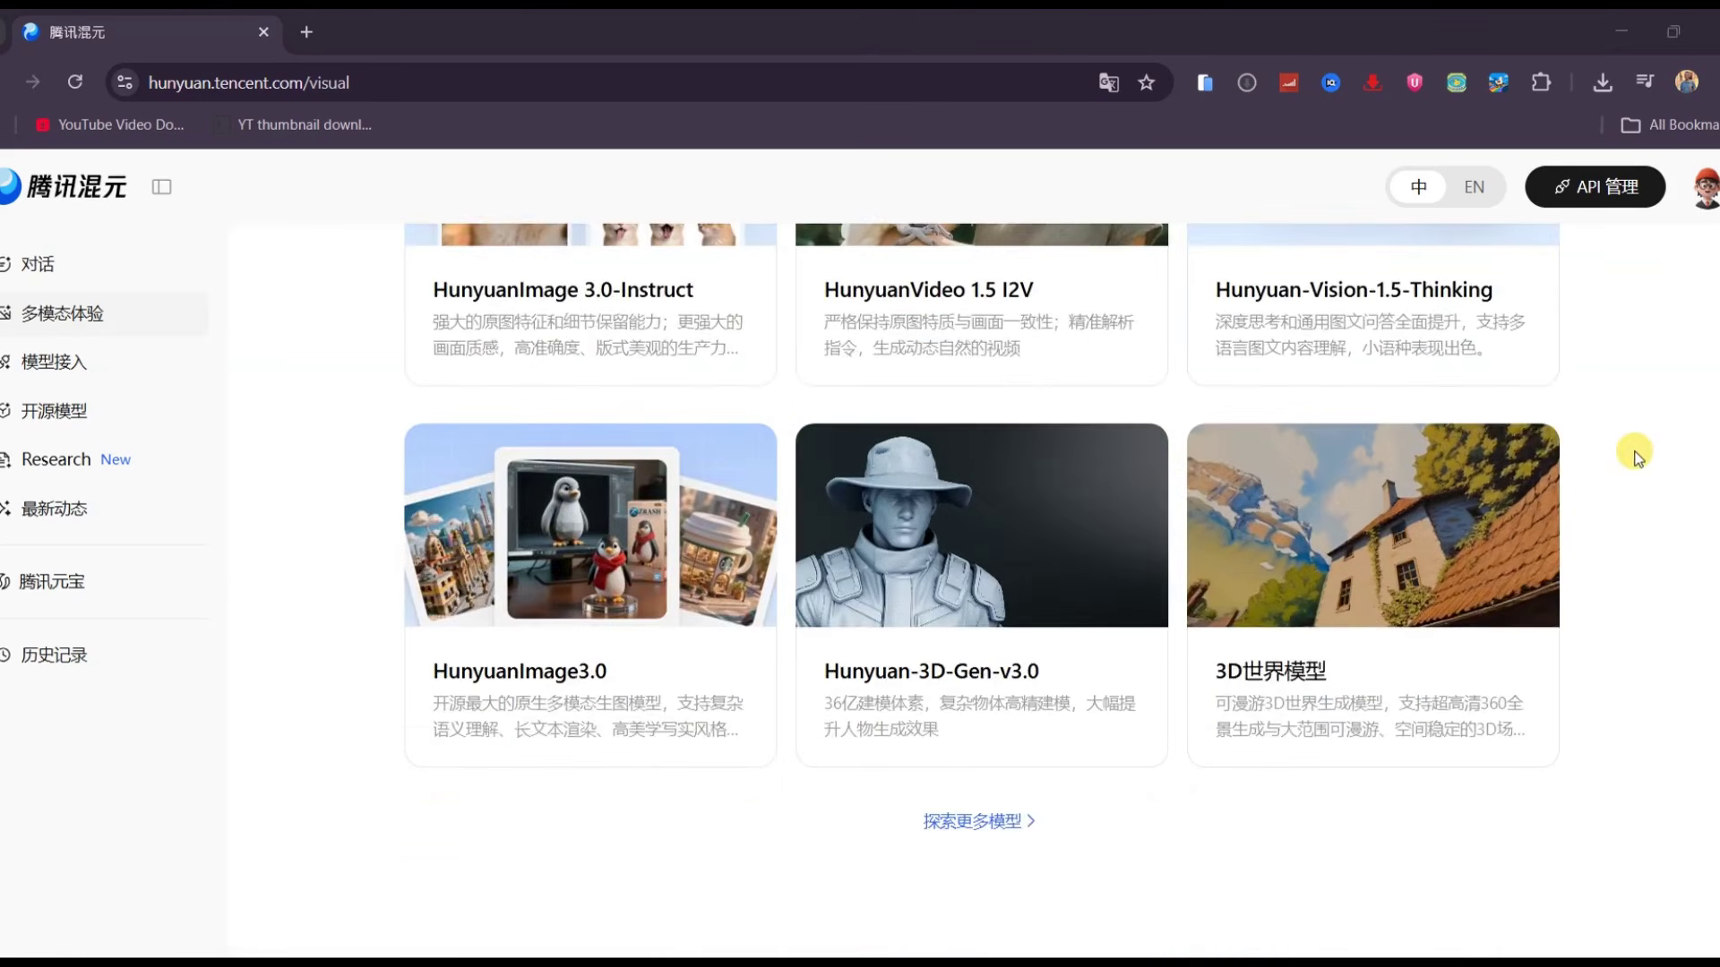
scroll(1637, 441, up, 4)
Step: Translate the site into English and choose e-mail as the login method
right_click(297, 664)
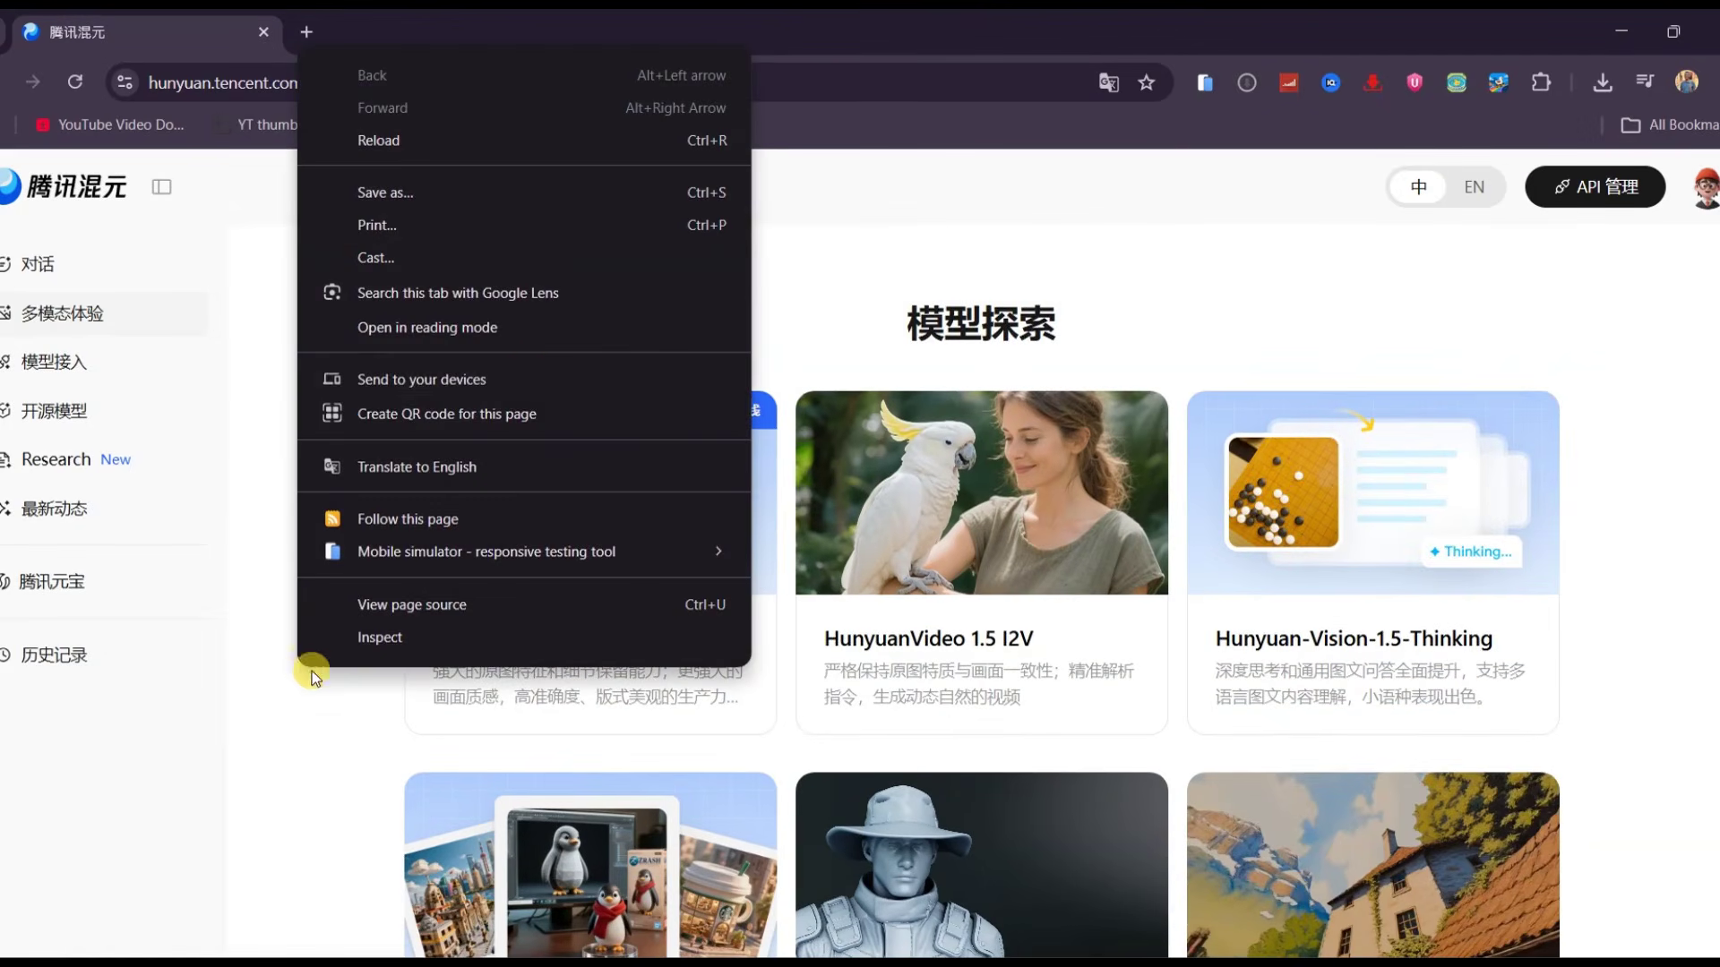
click(450, 472)
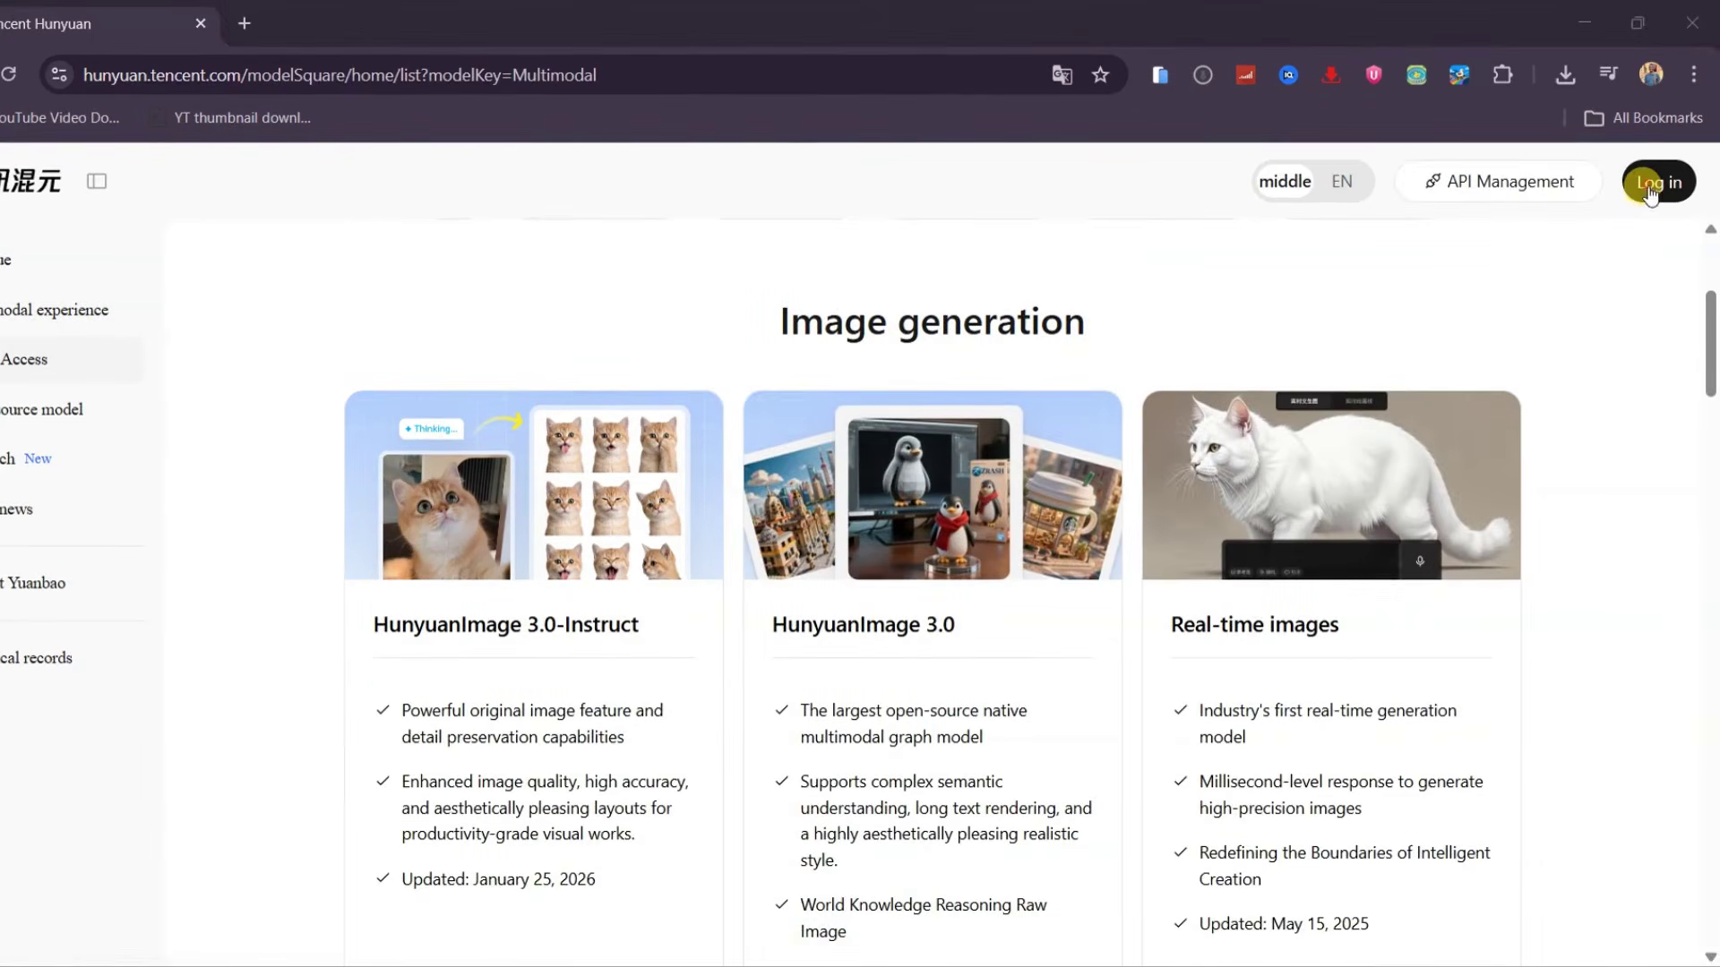
click(1651, 186)
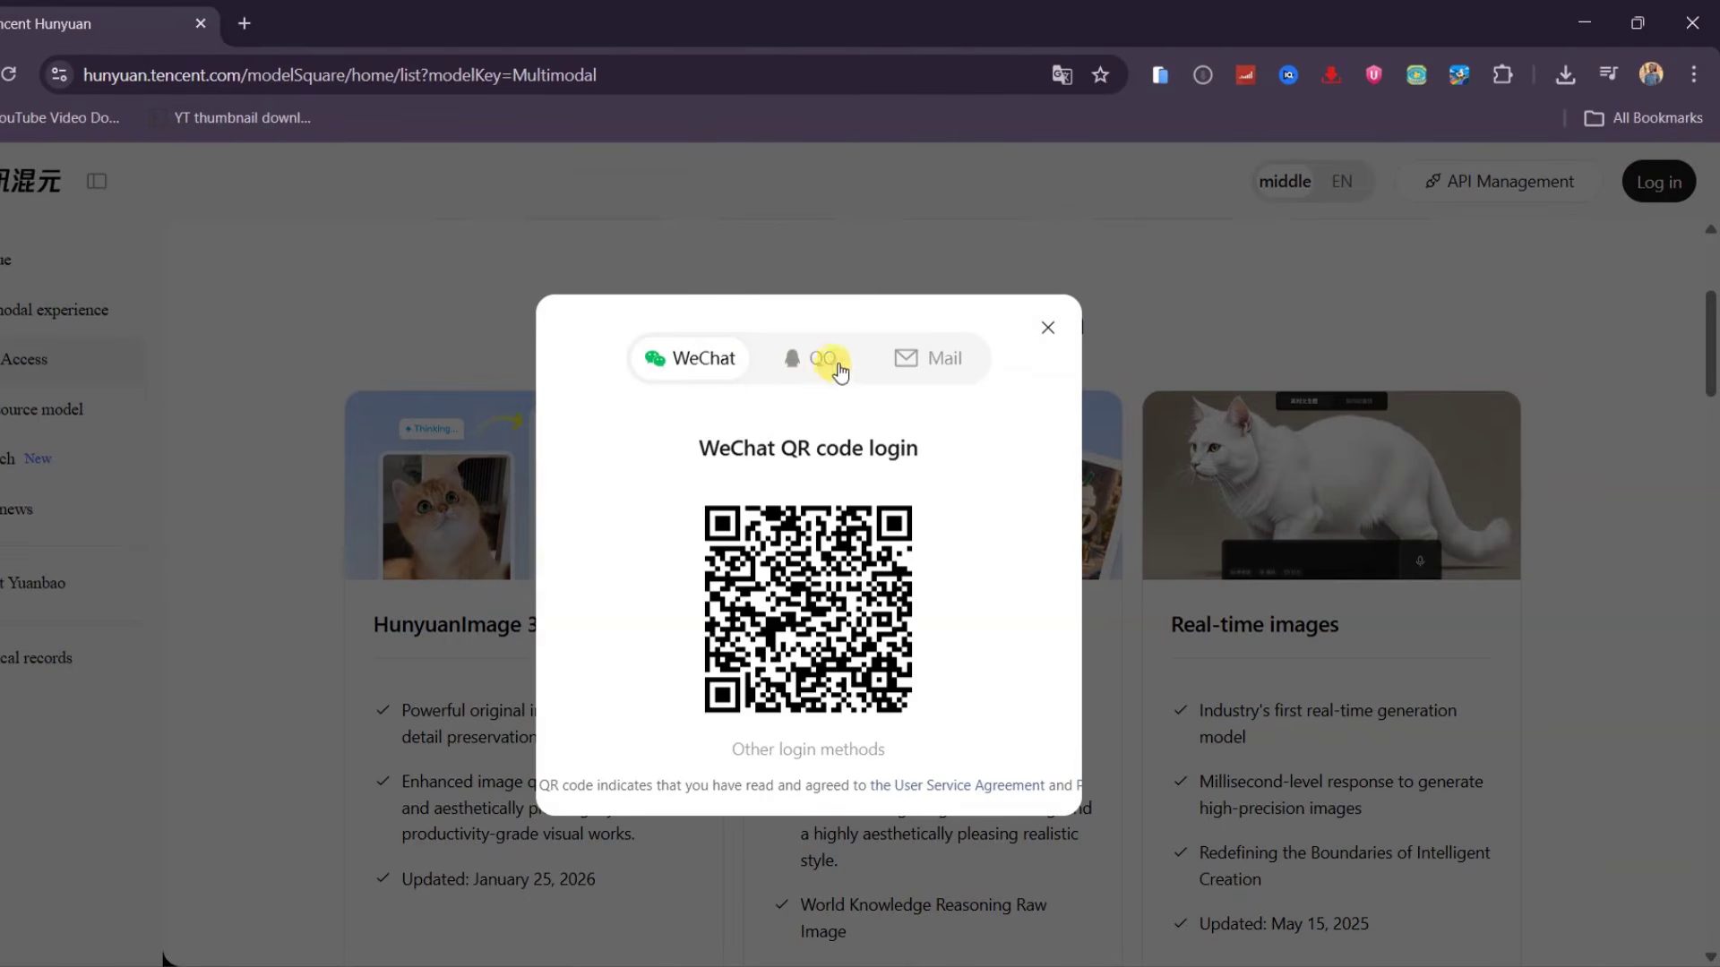
click(982, 367)
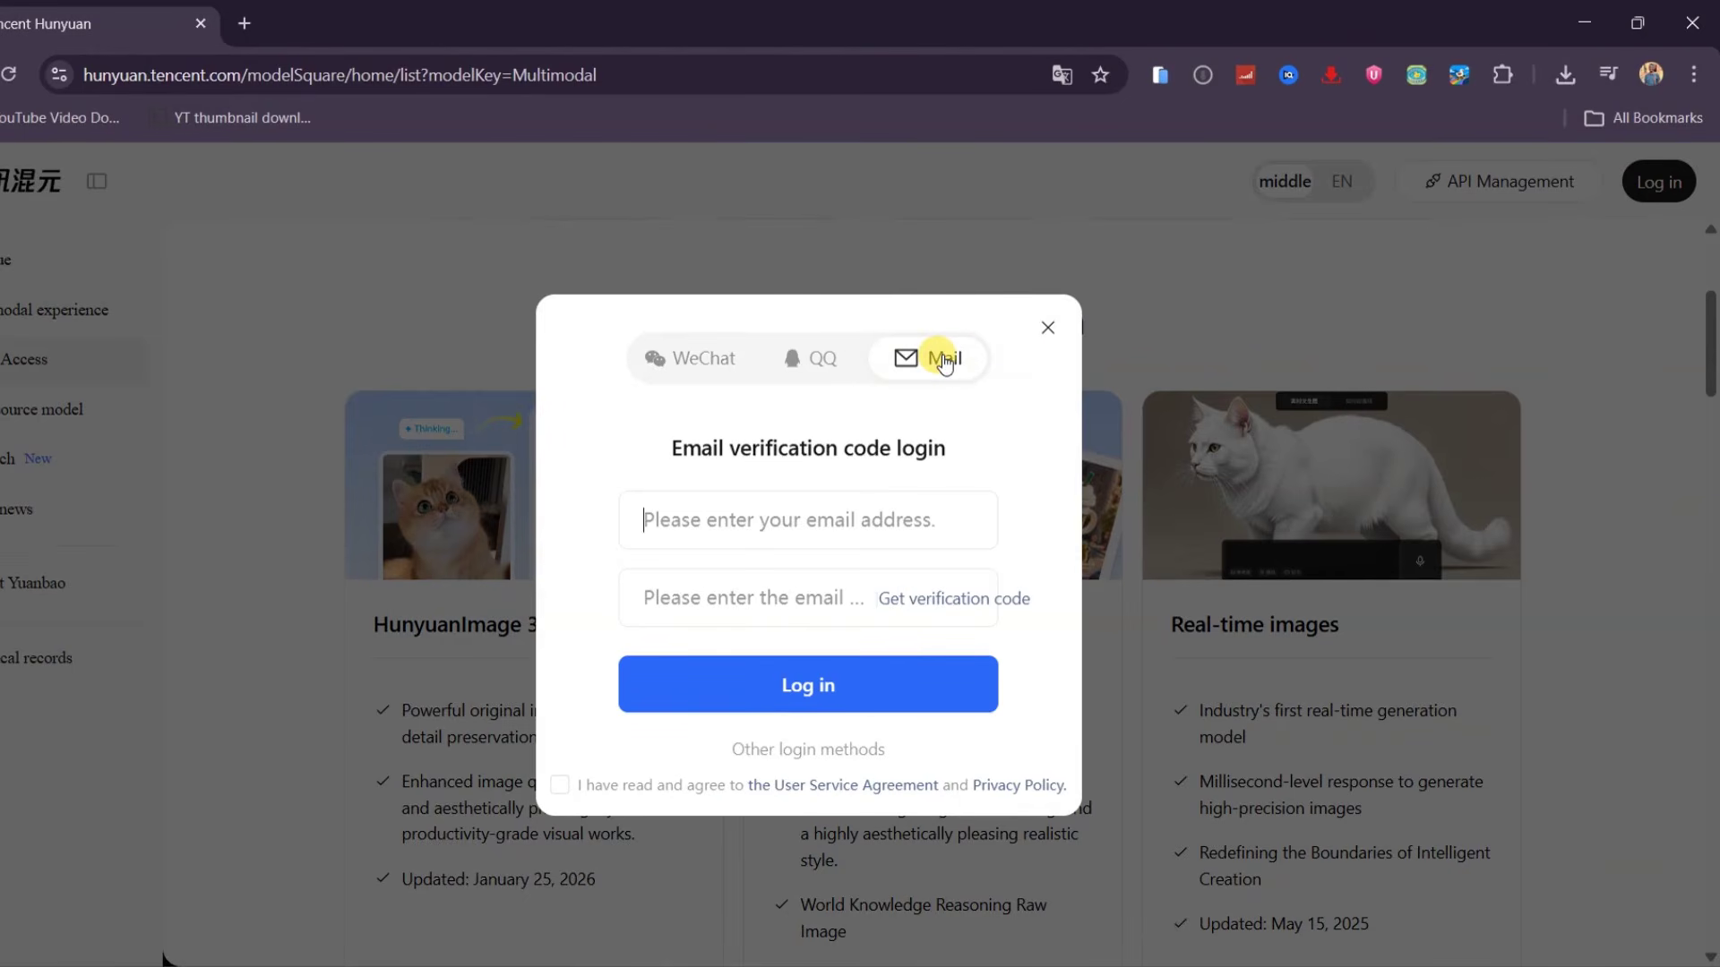
Step: Sign in with the saved e-mail address and the emailed verification code, accepting the terms
click(685, 512)
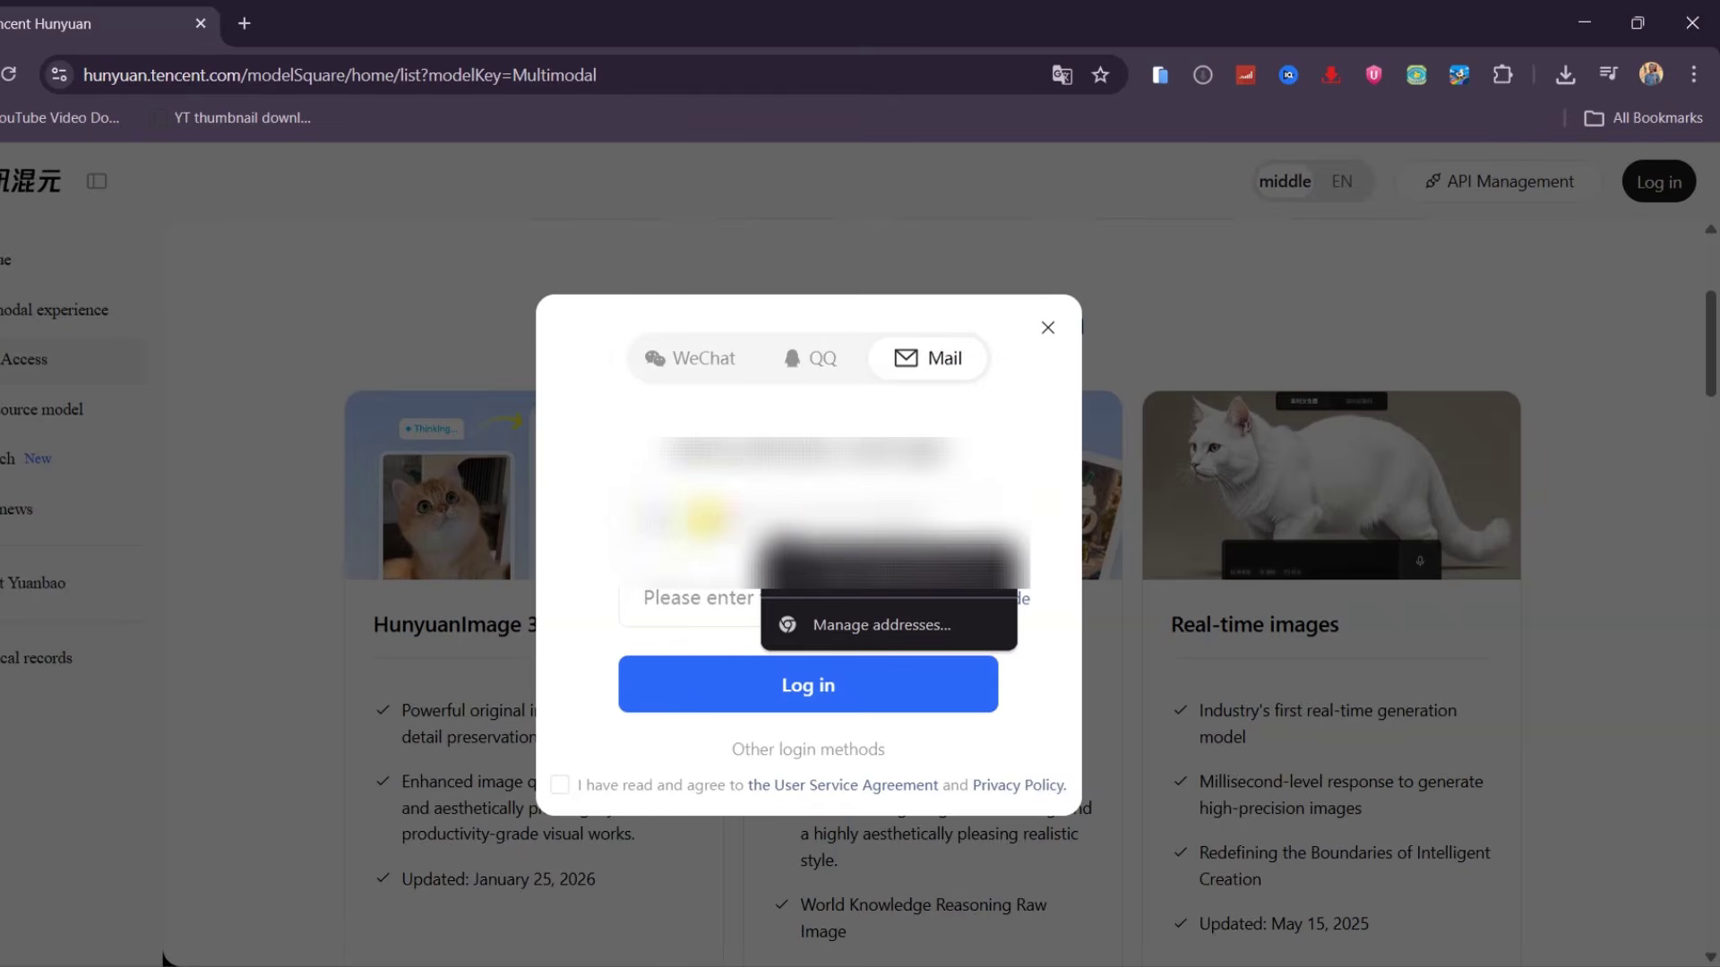
click(828, 513)
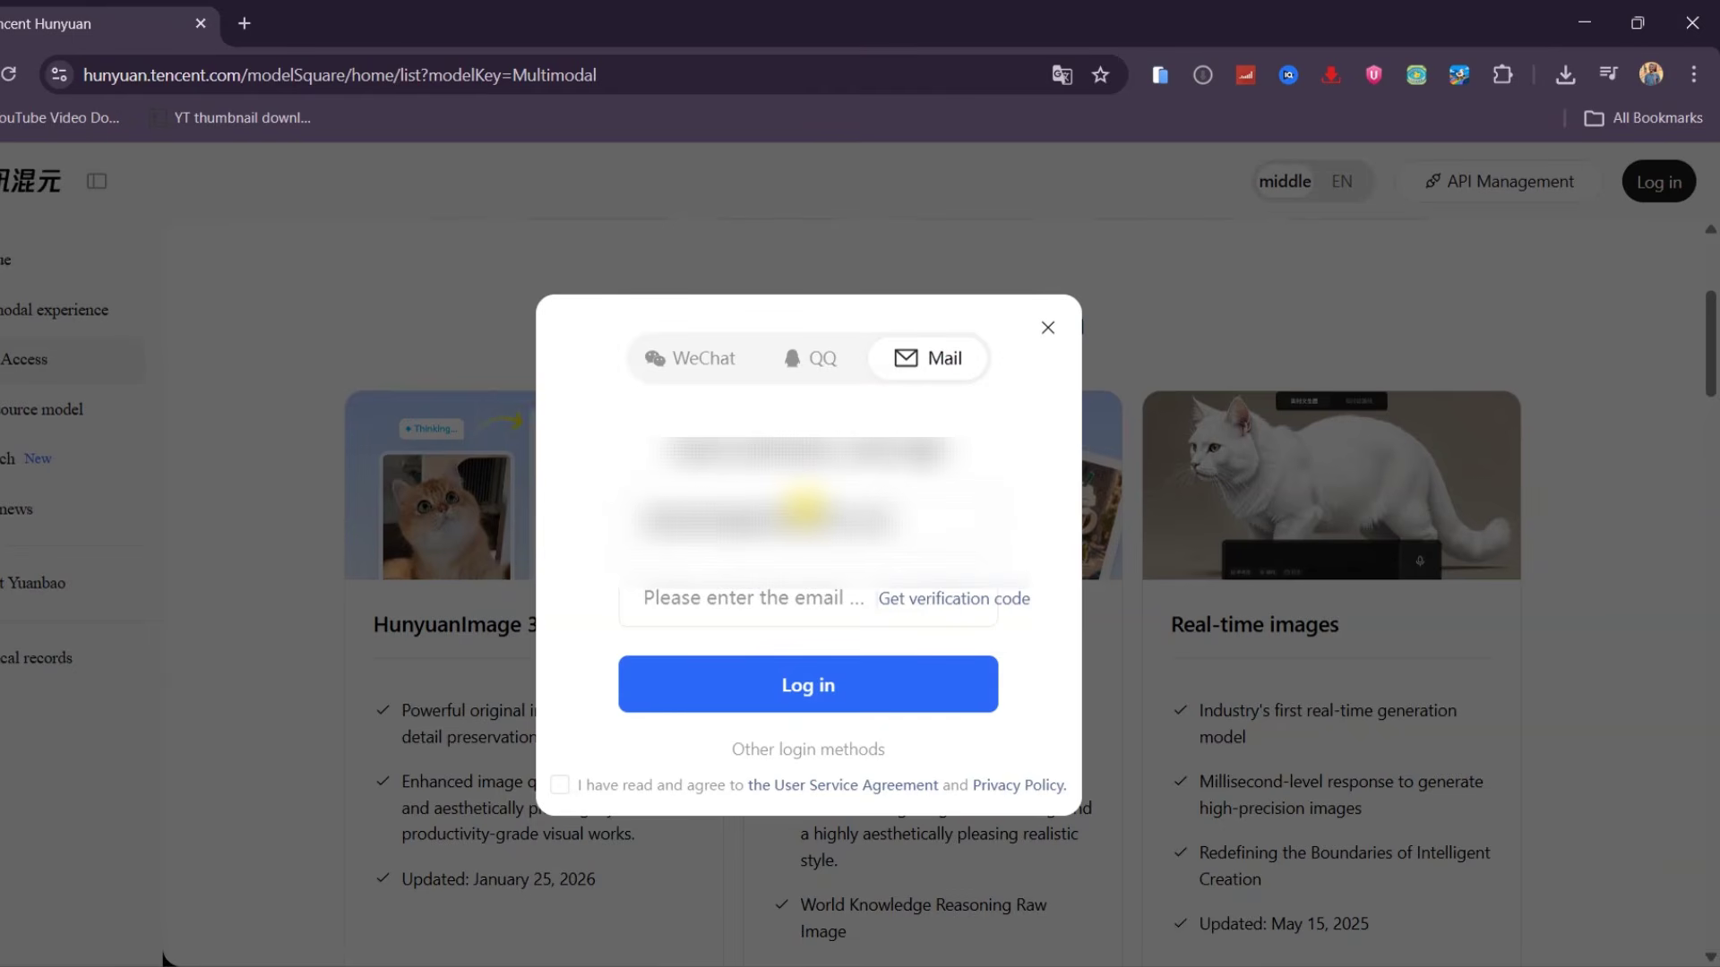
click(984, 606)
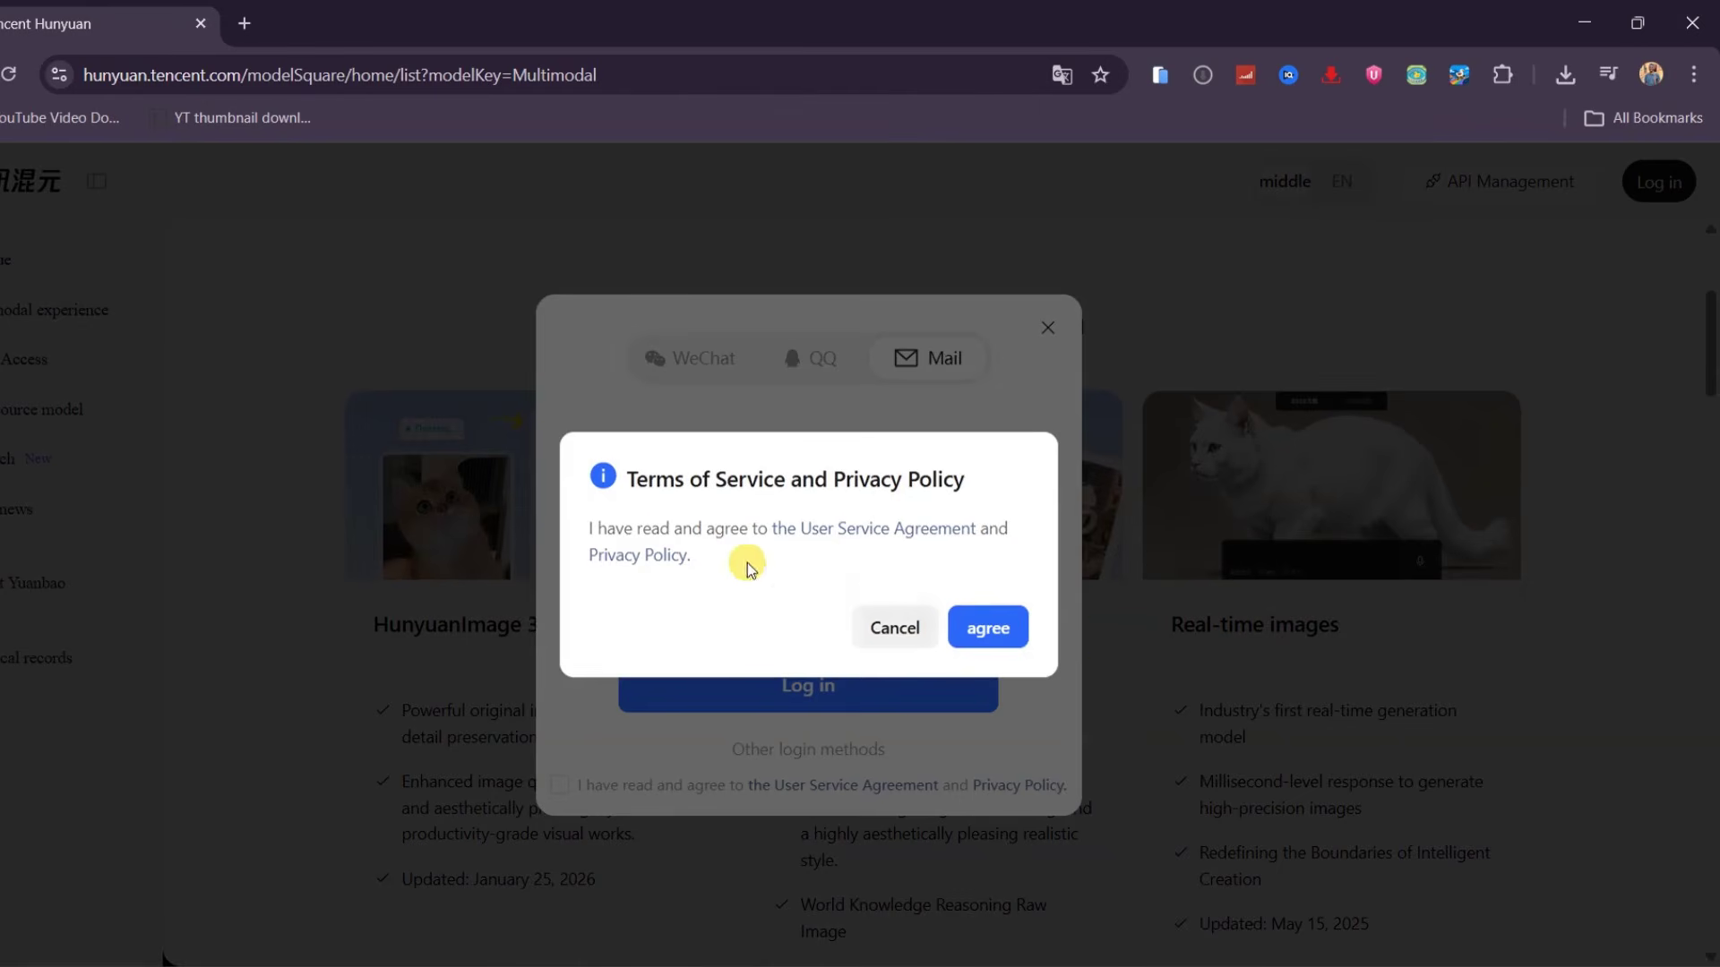
click(988, 629)
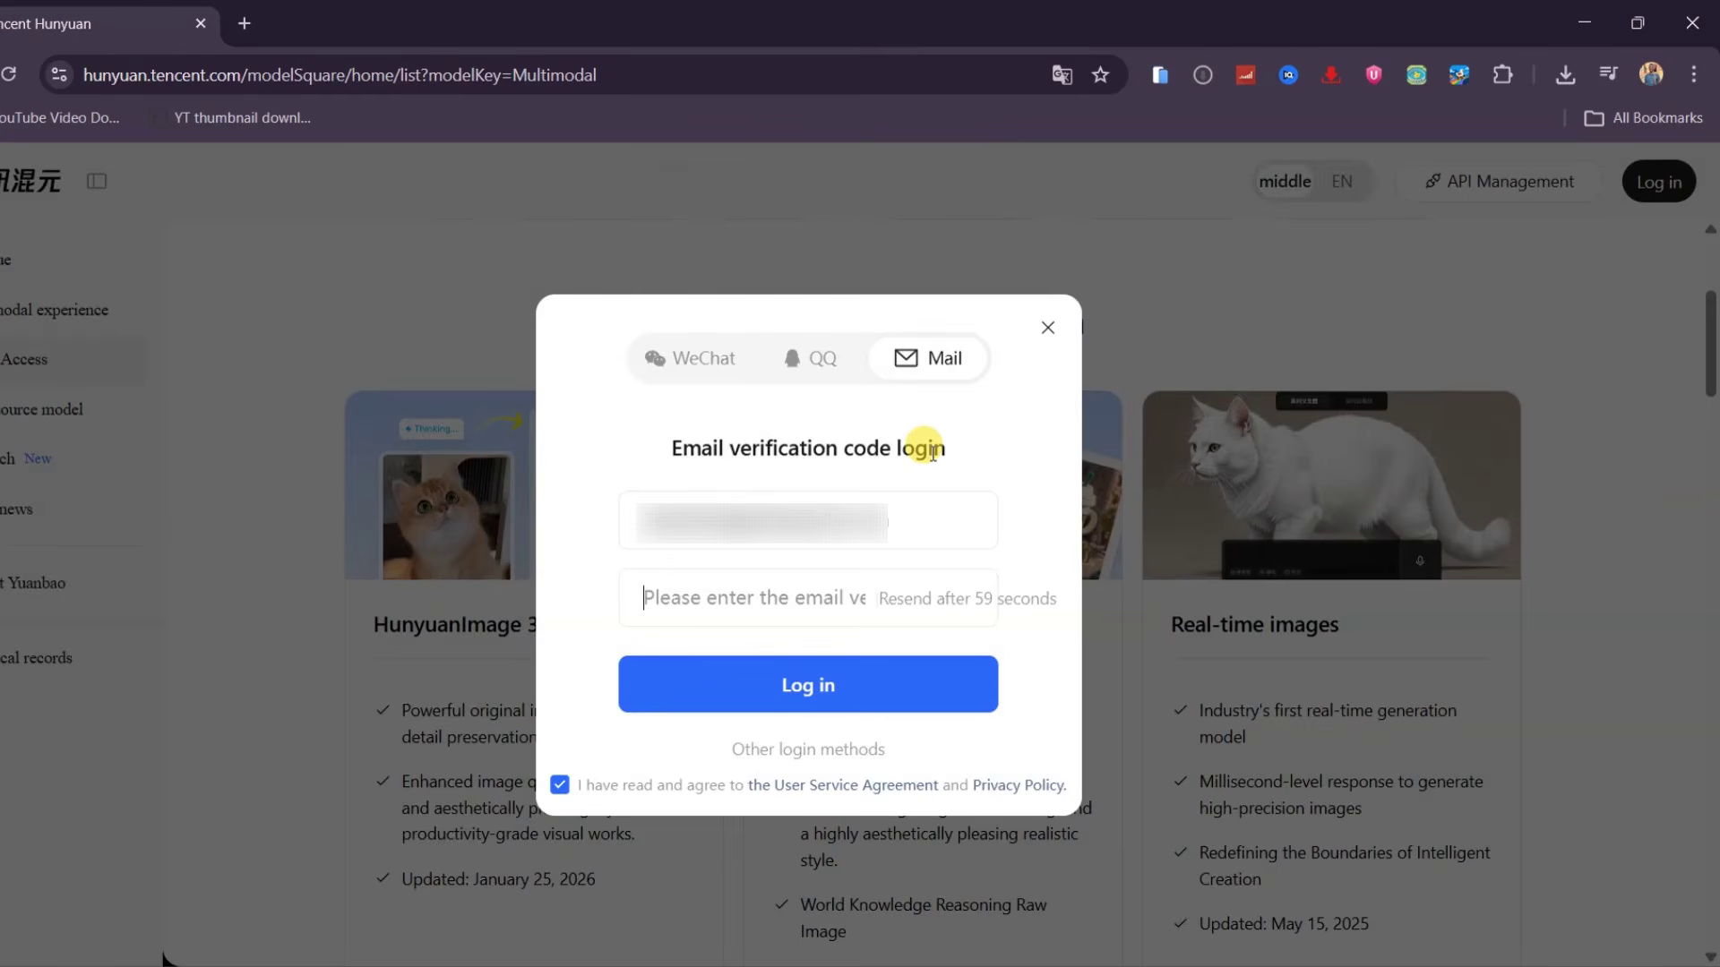
click(670, 593)
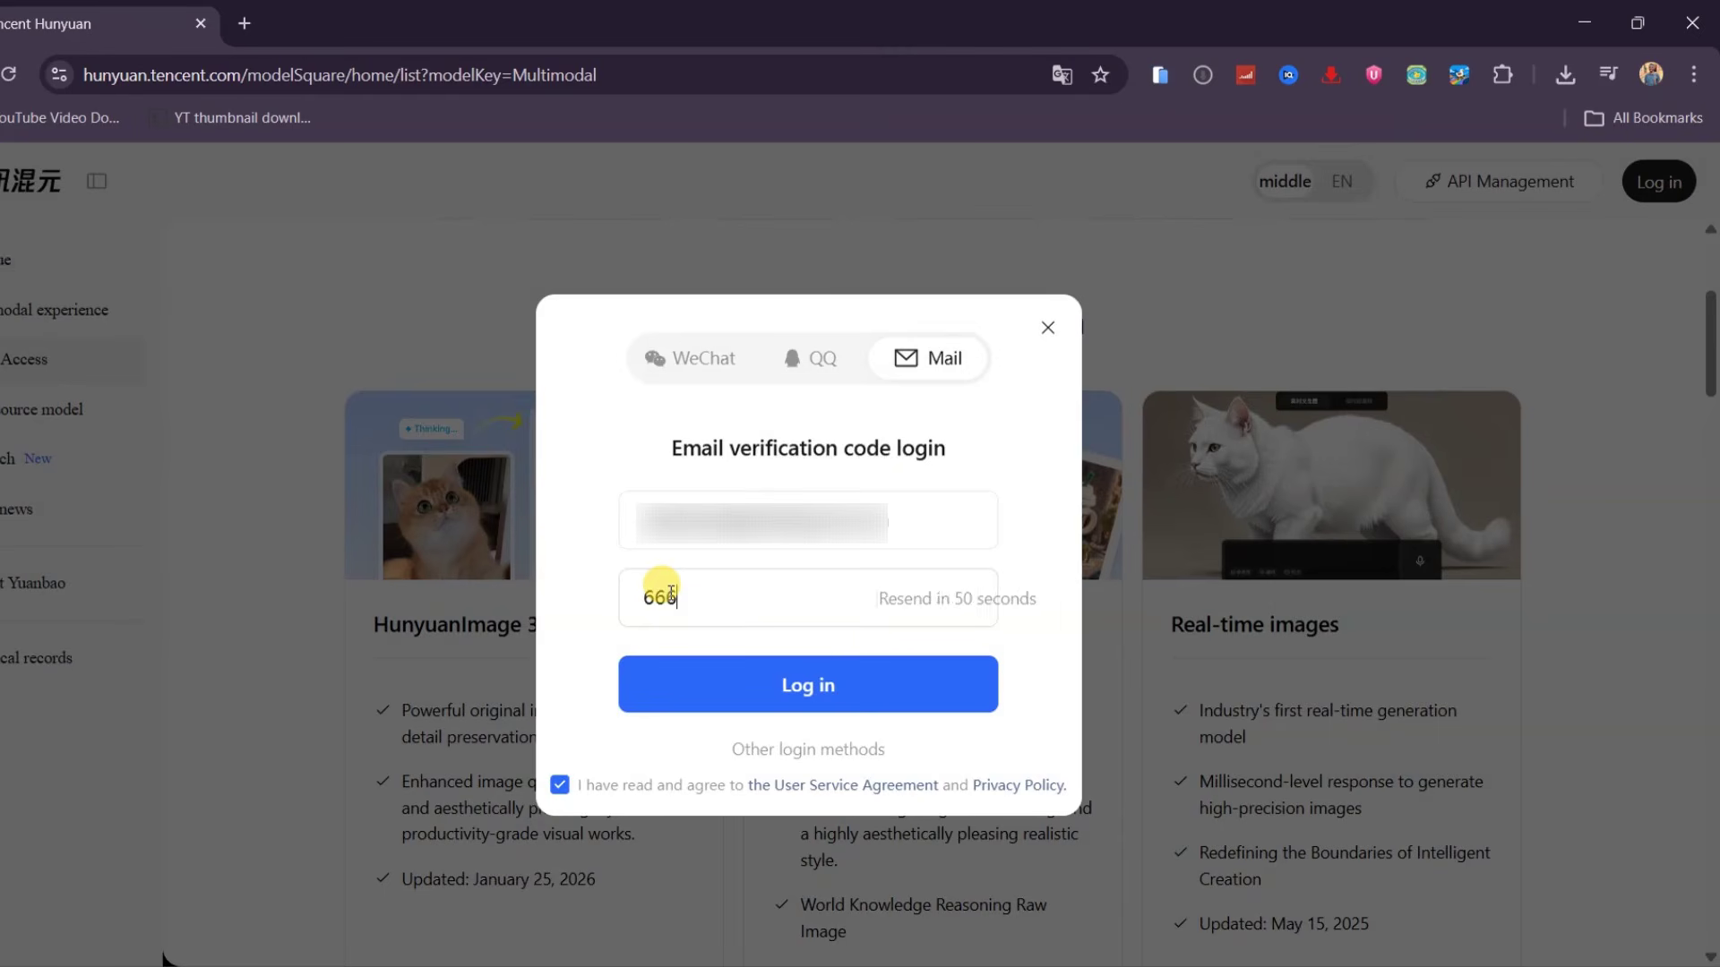
click(822, 698)
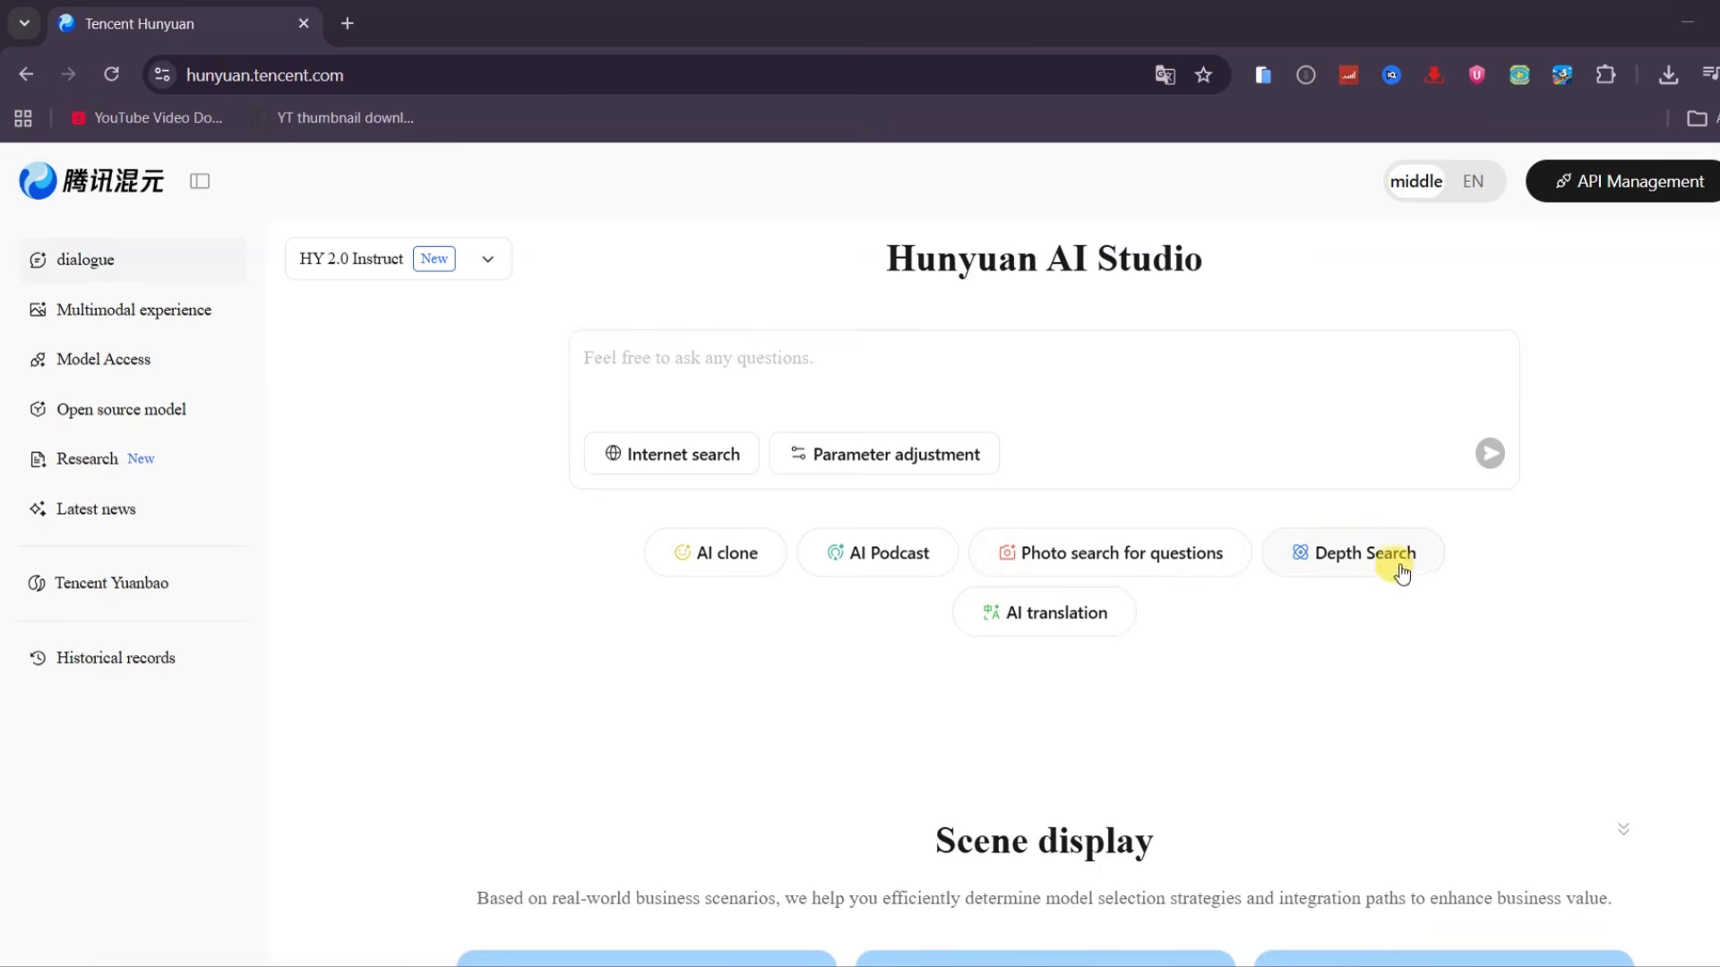
Step: Open the Multimodal experience page and scroll to the row showing the HunyuanImage3.0 card
click(109, 319)
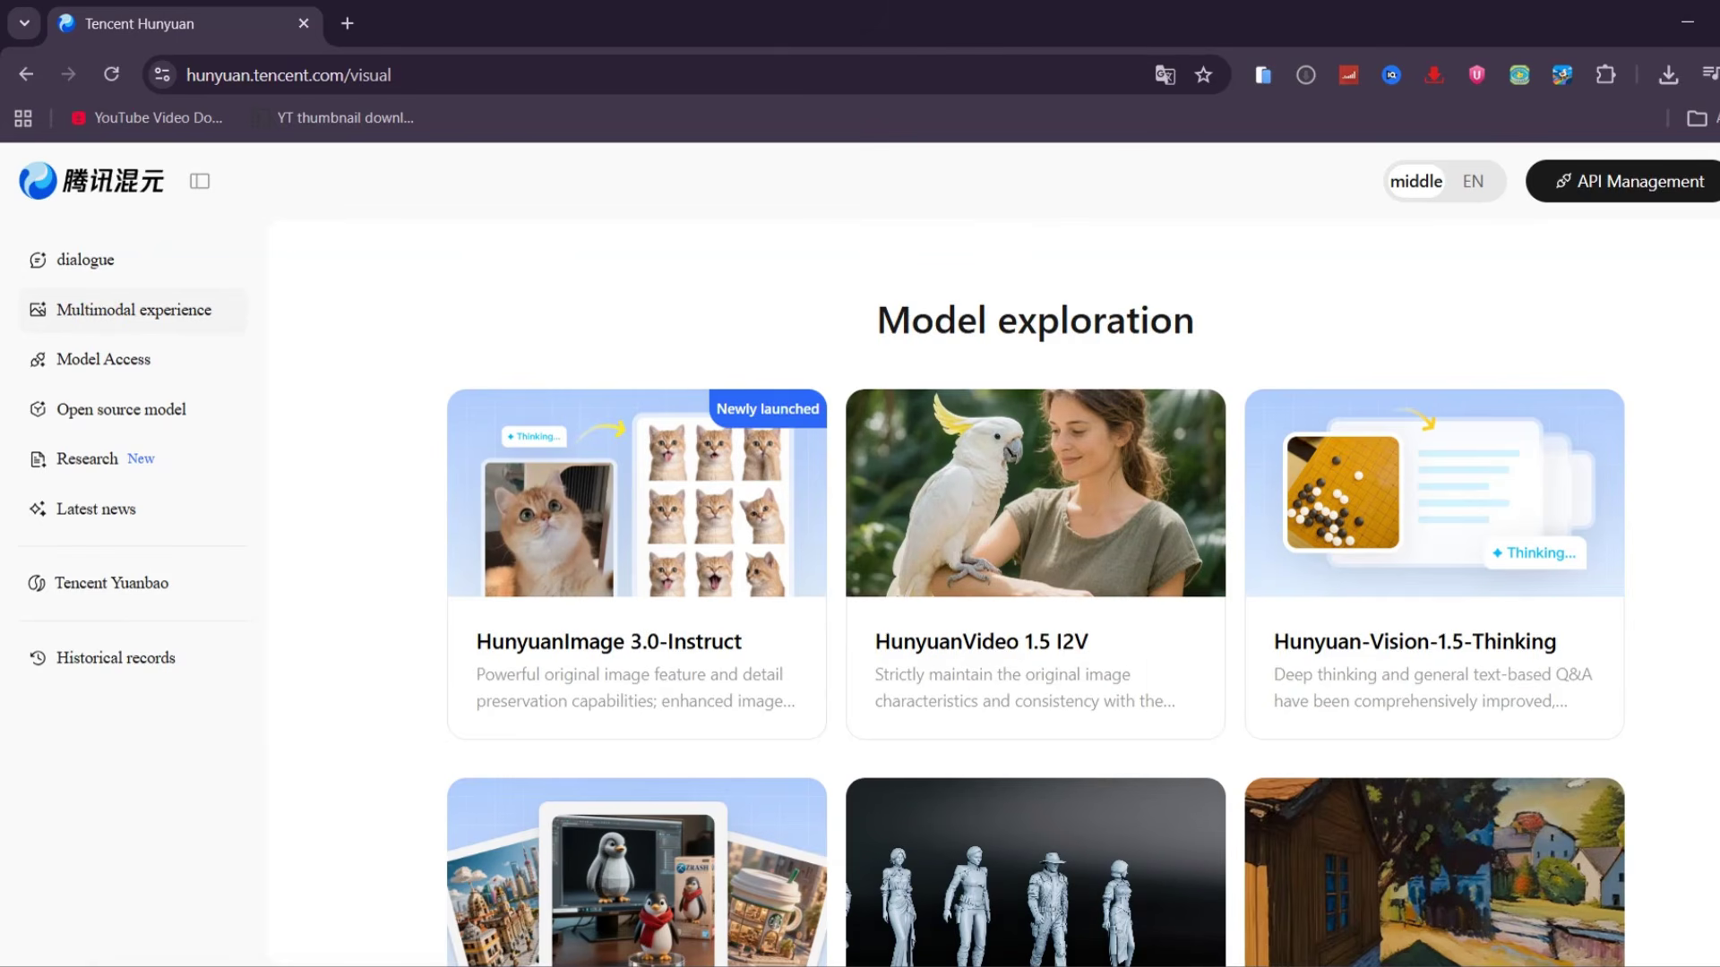
scroll(1715, 724, down, 1)
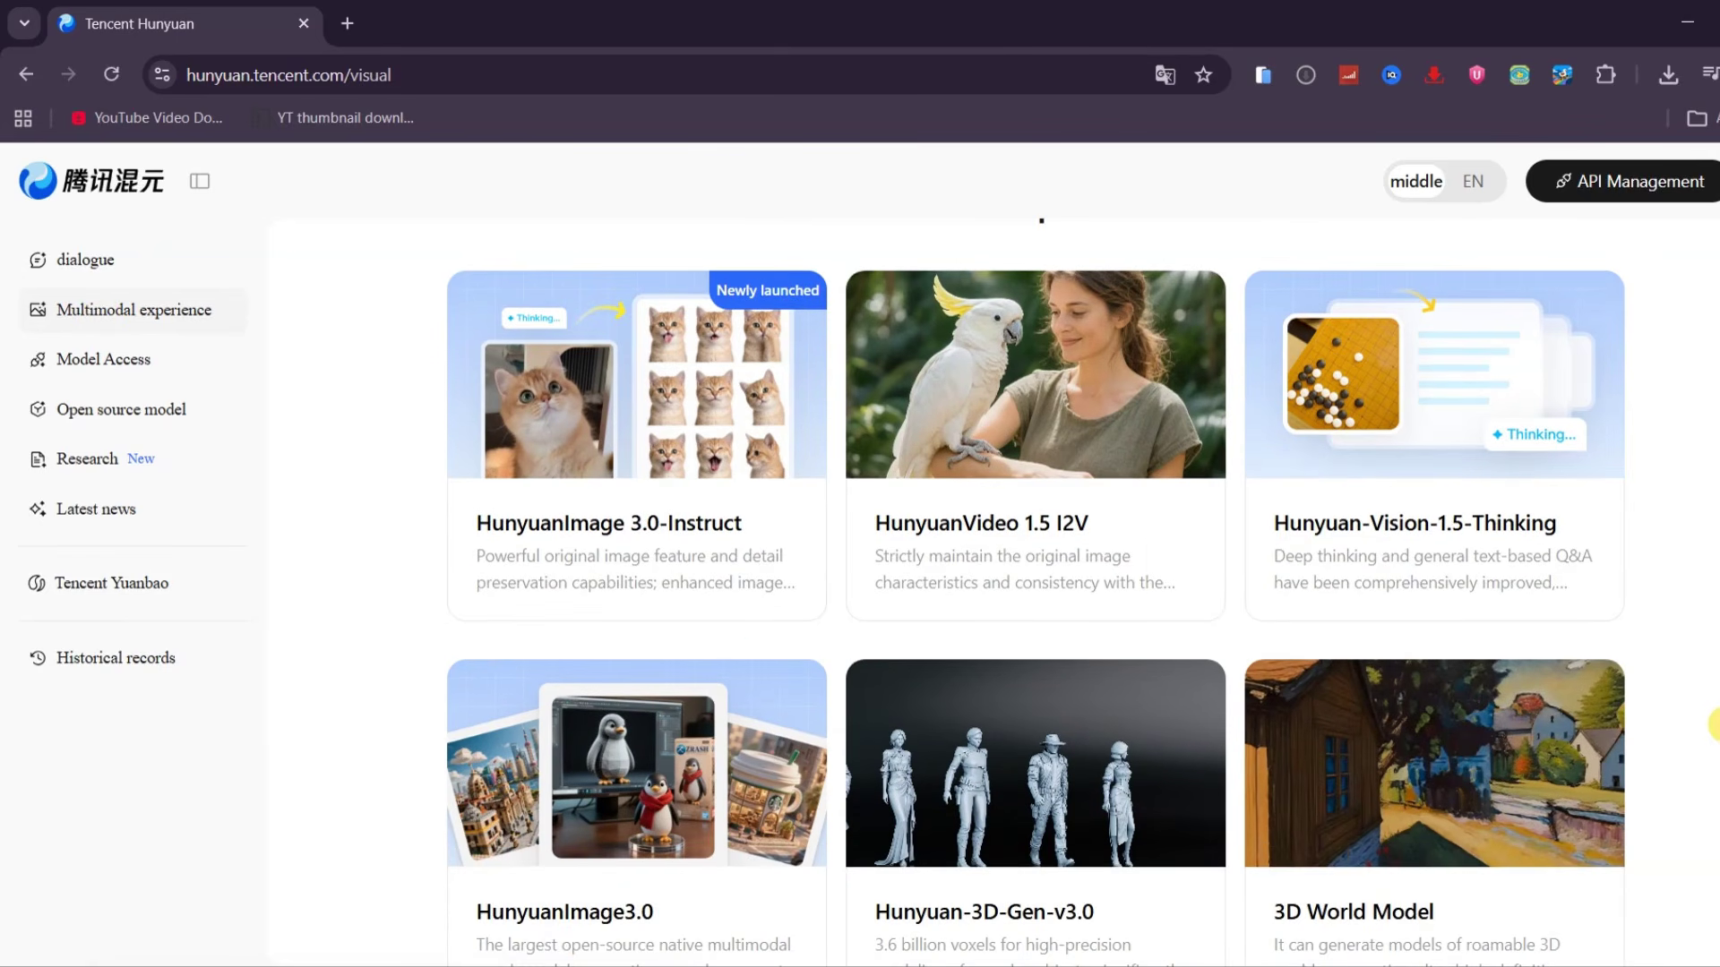
scroll(1715, 724, up, 1)
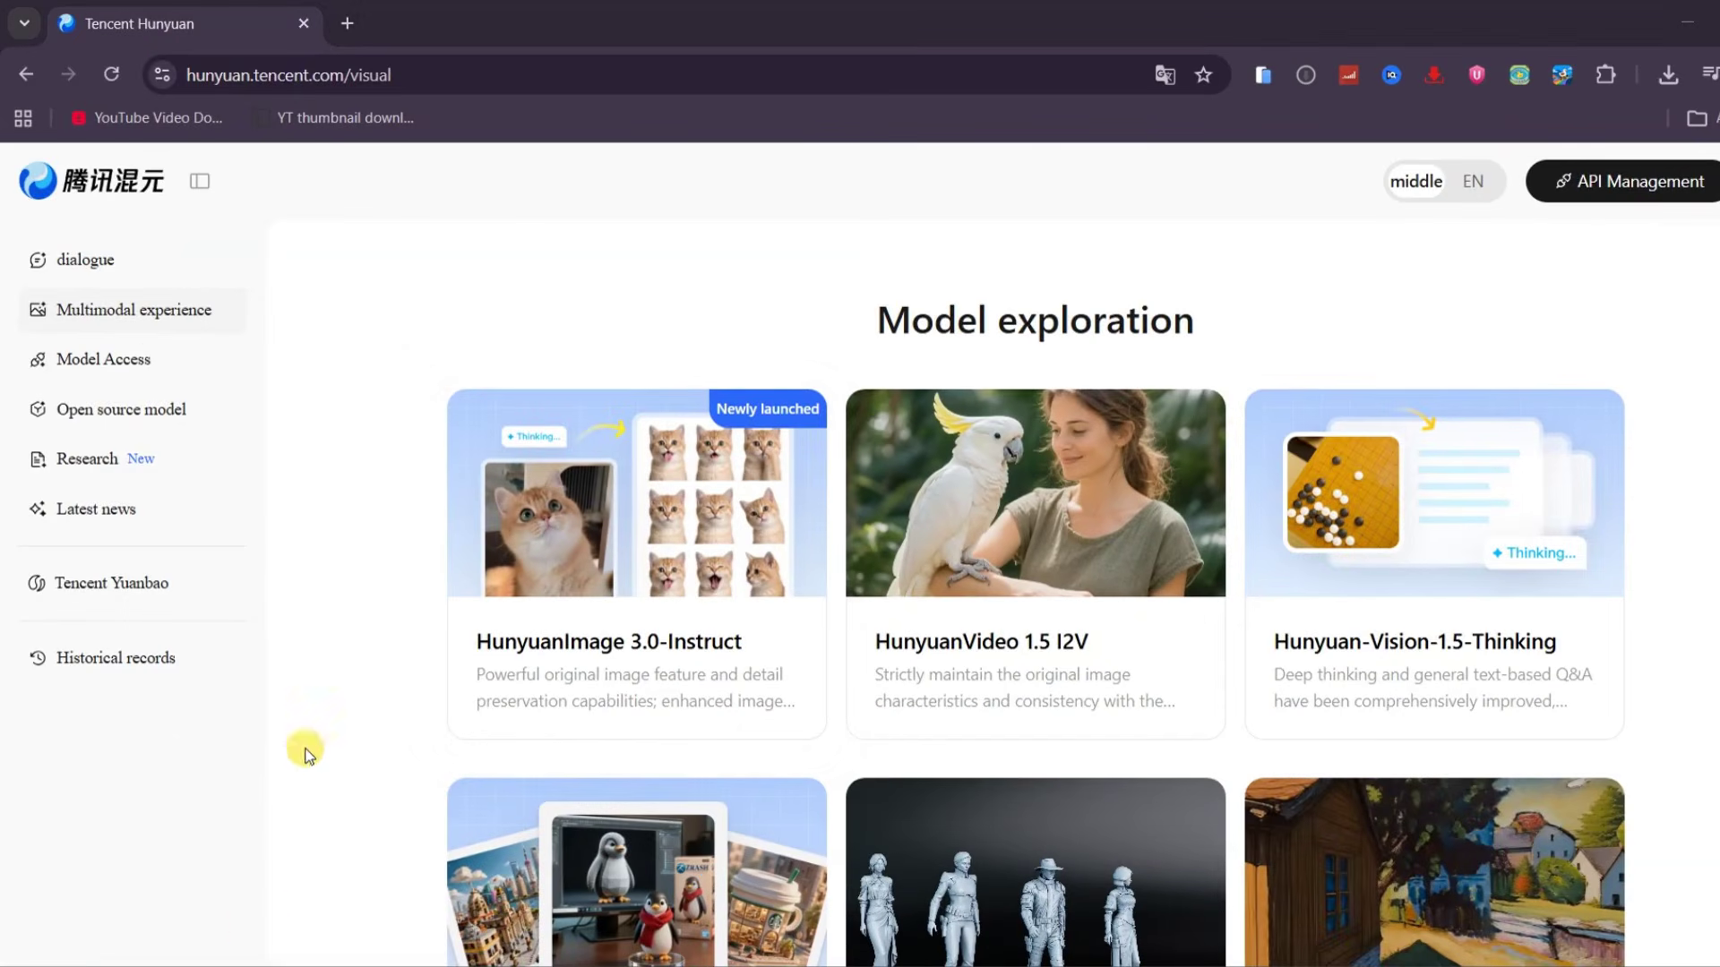
scroll(372, 464, down, 1)
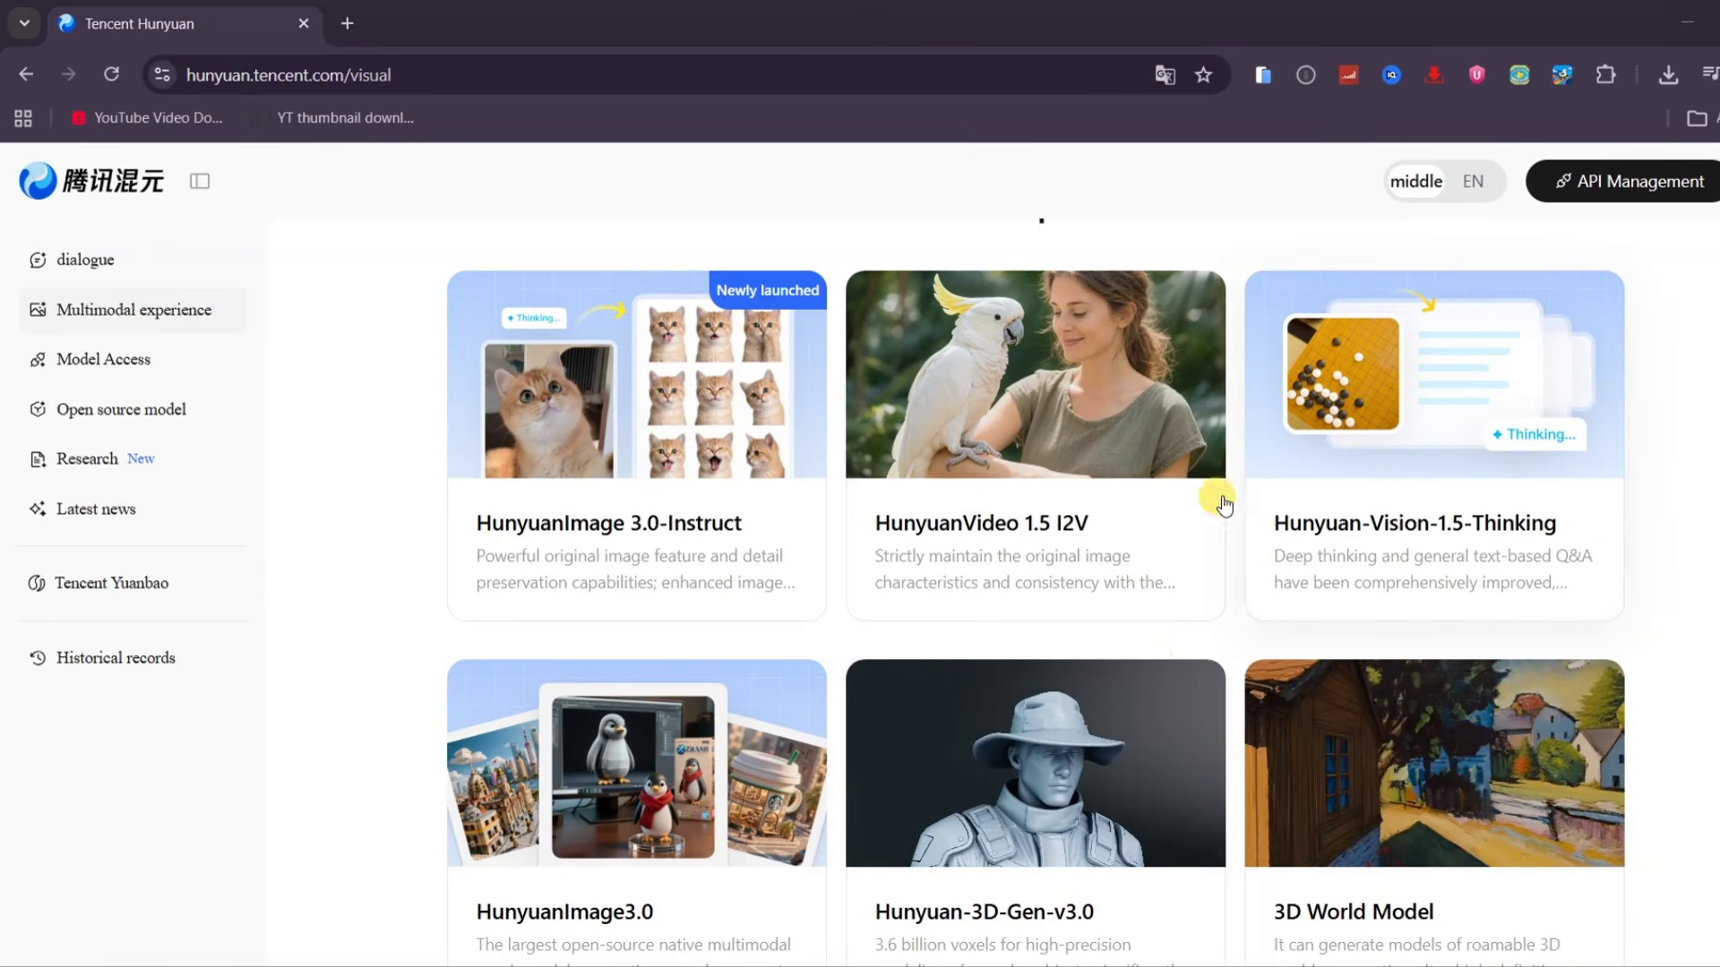
scroll(1212, 499, down, 1)
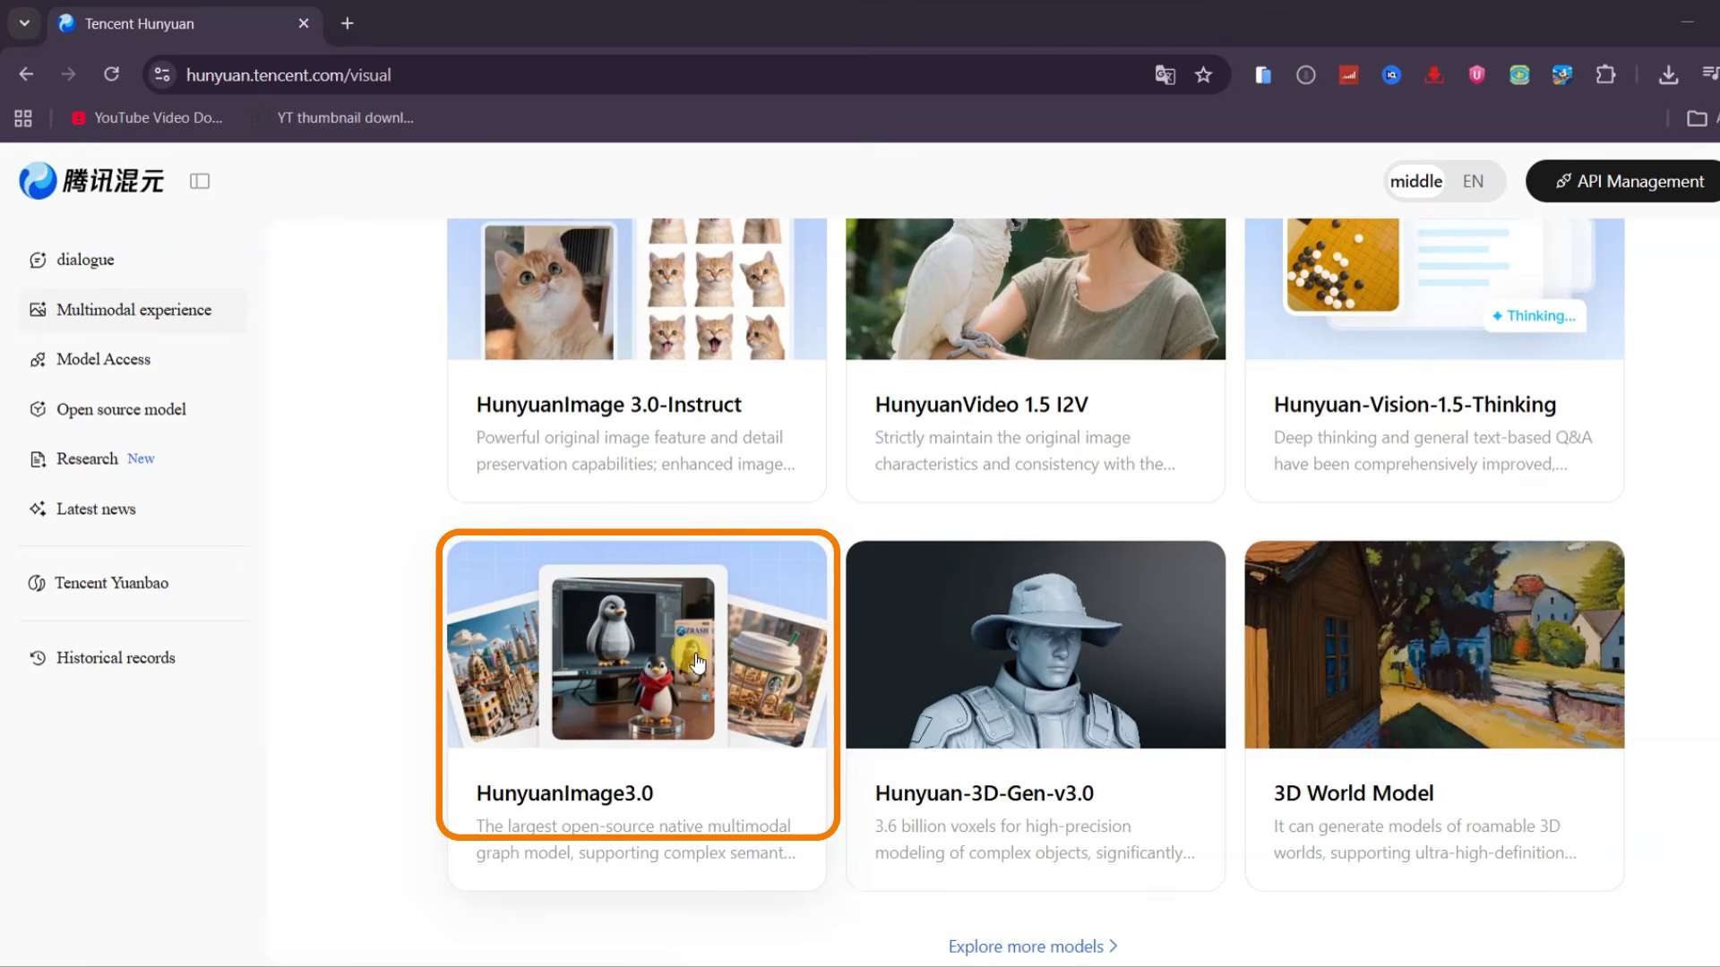
scroll(686, 716, up, 2)
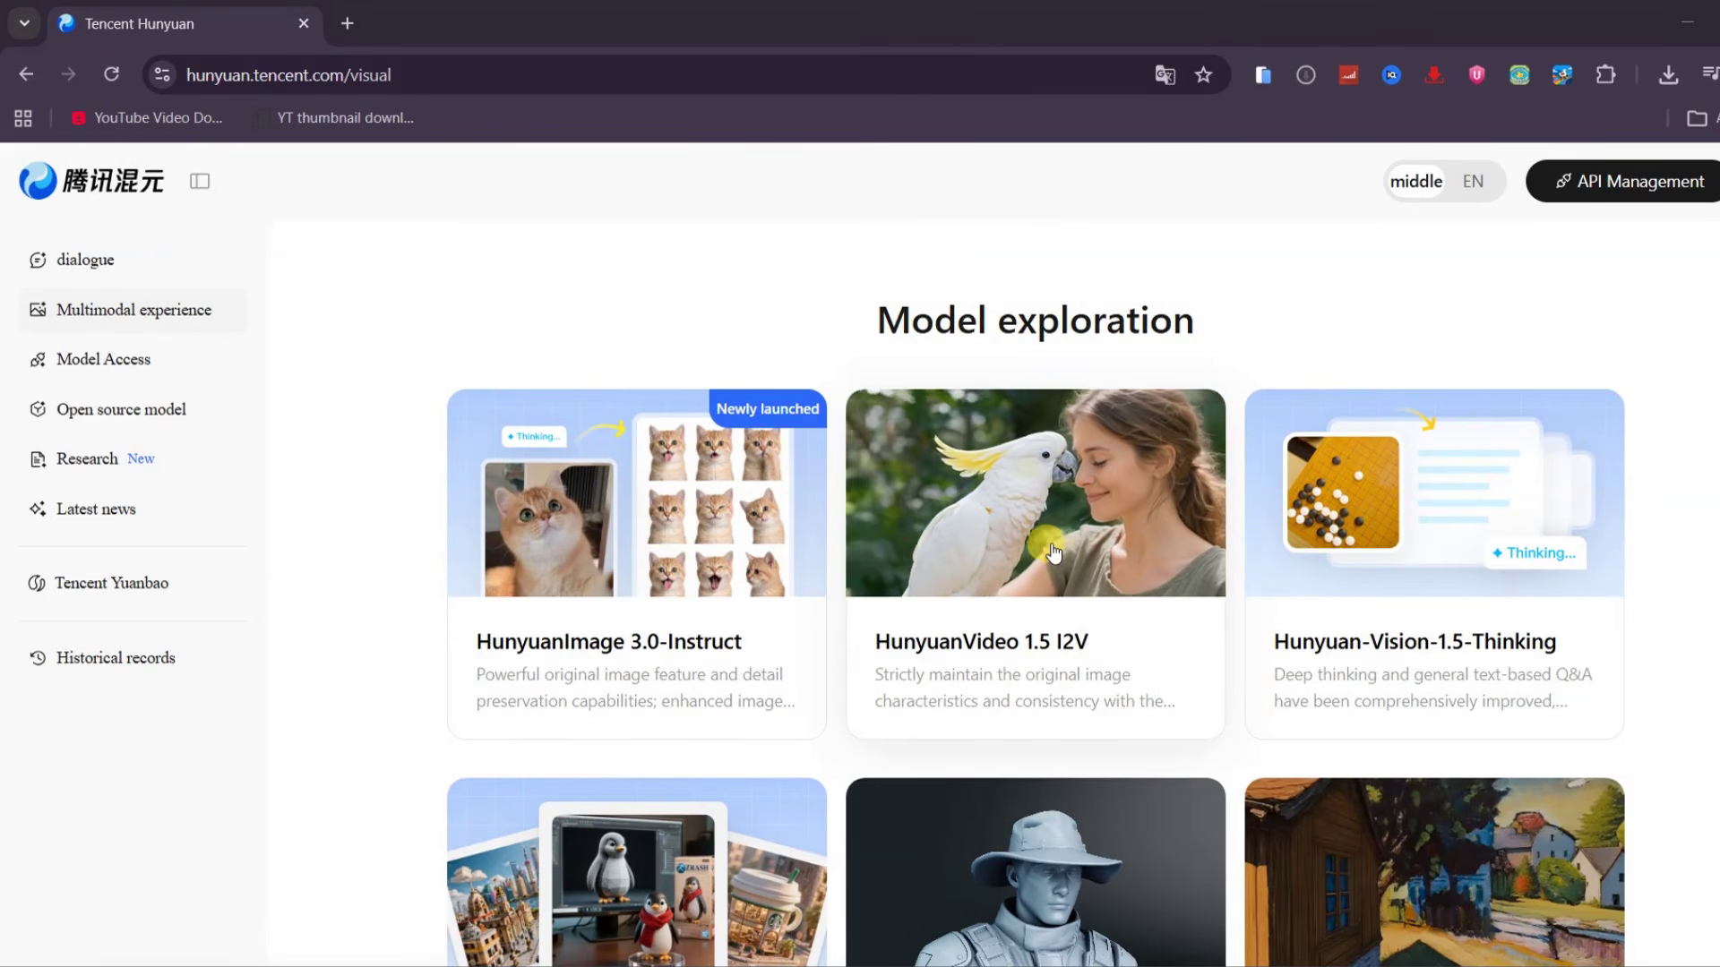
scroll(716, 509, down, 1)
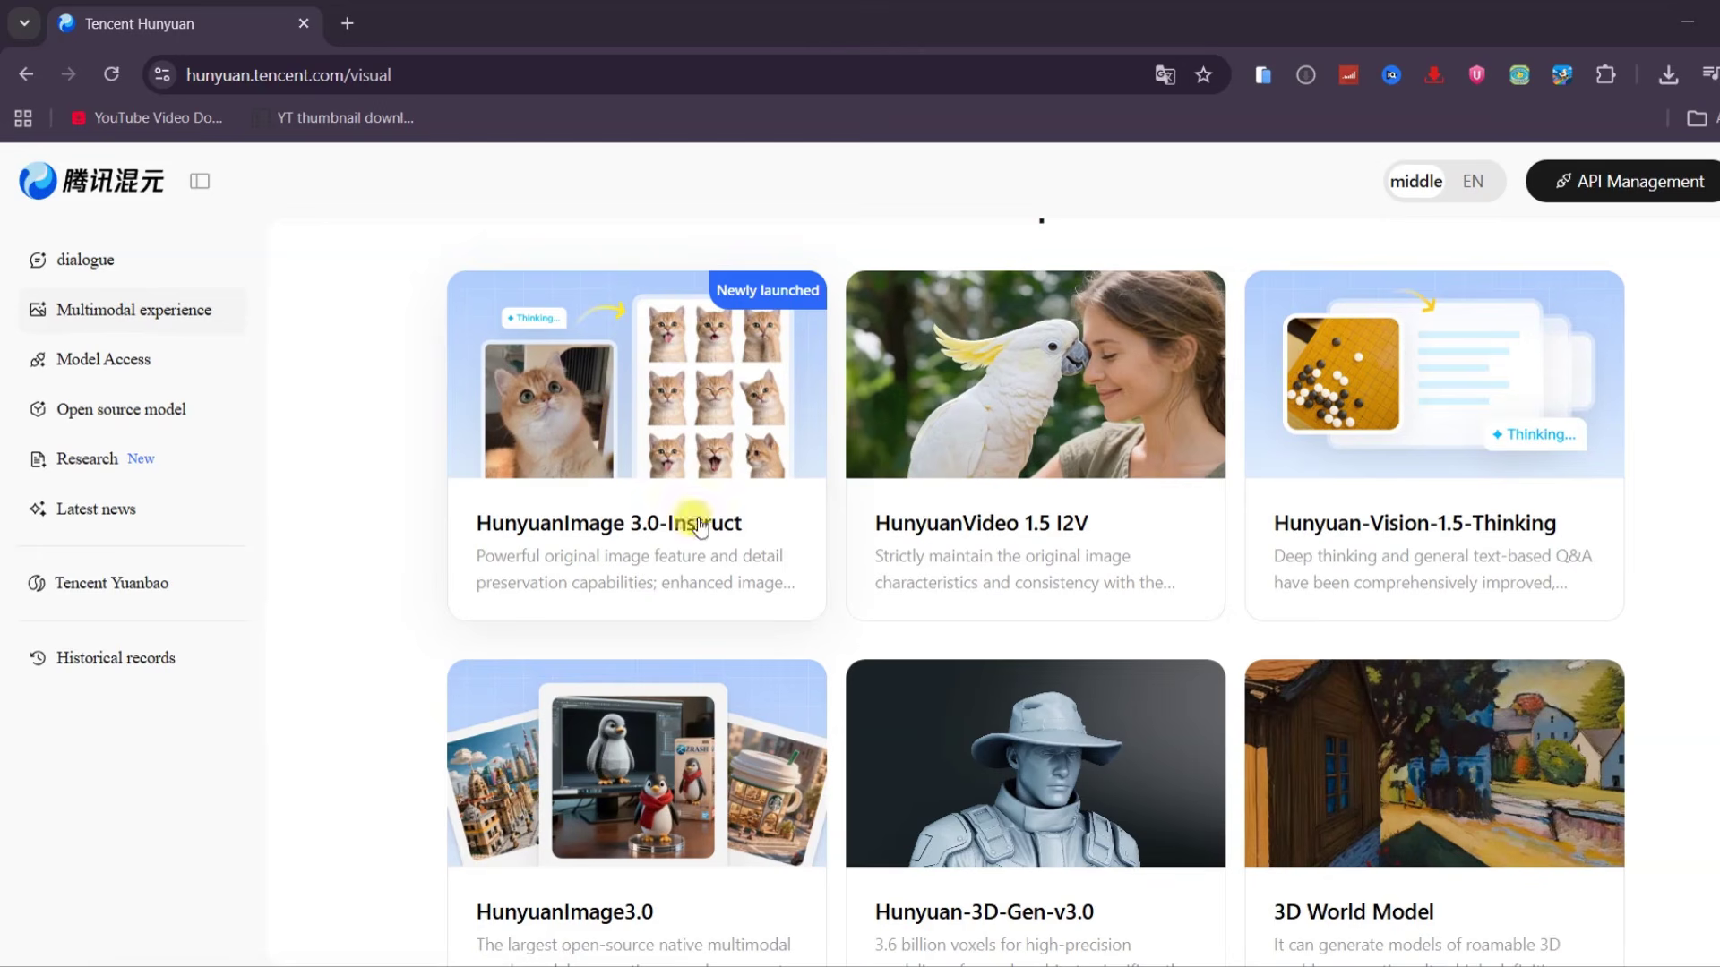
scroll(851, 627, down, 1)
scroll(990, 703, down, 1)
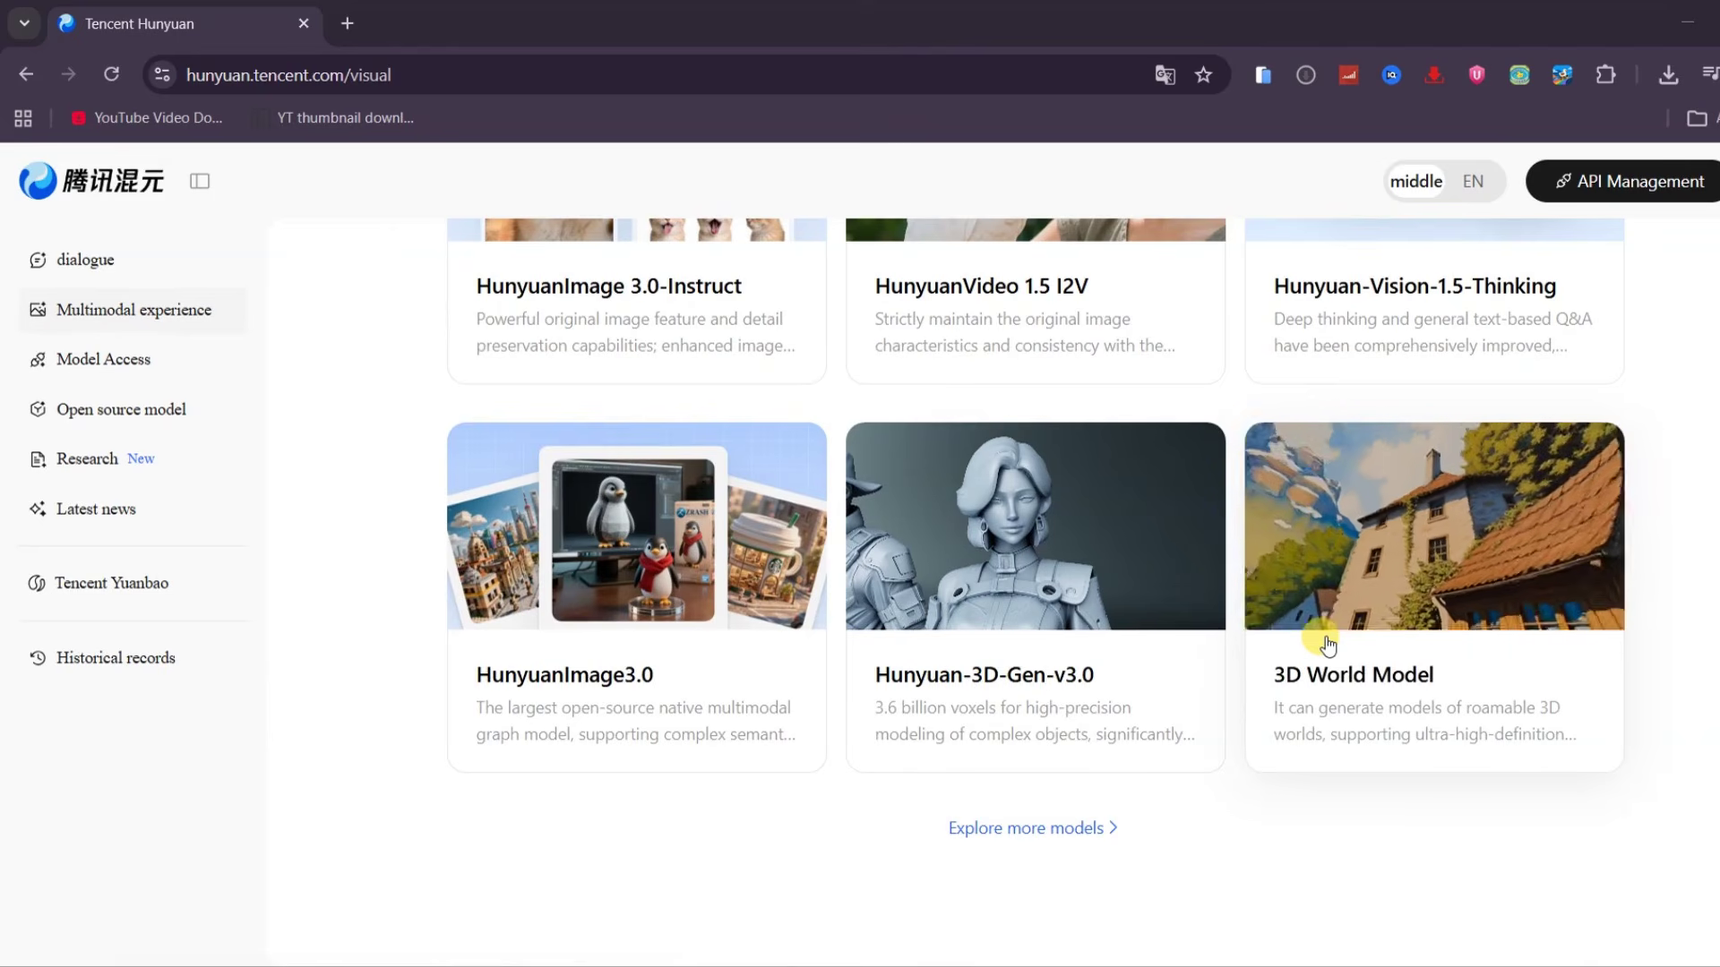
scroll(624, 420, up, 2)
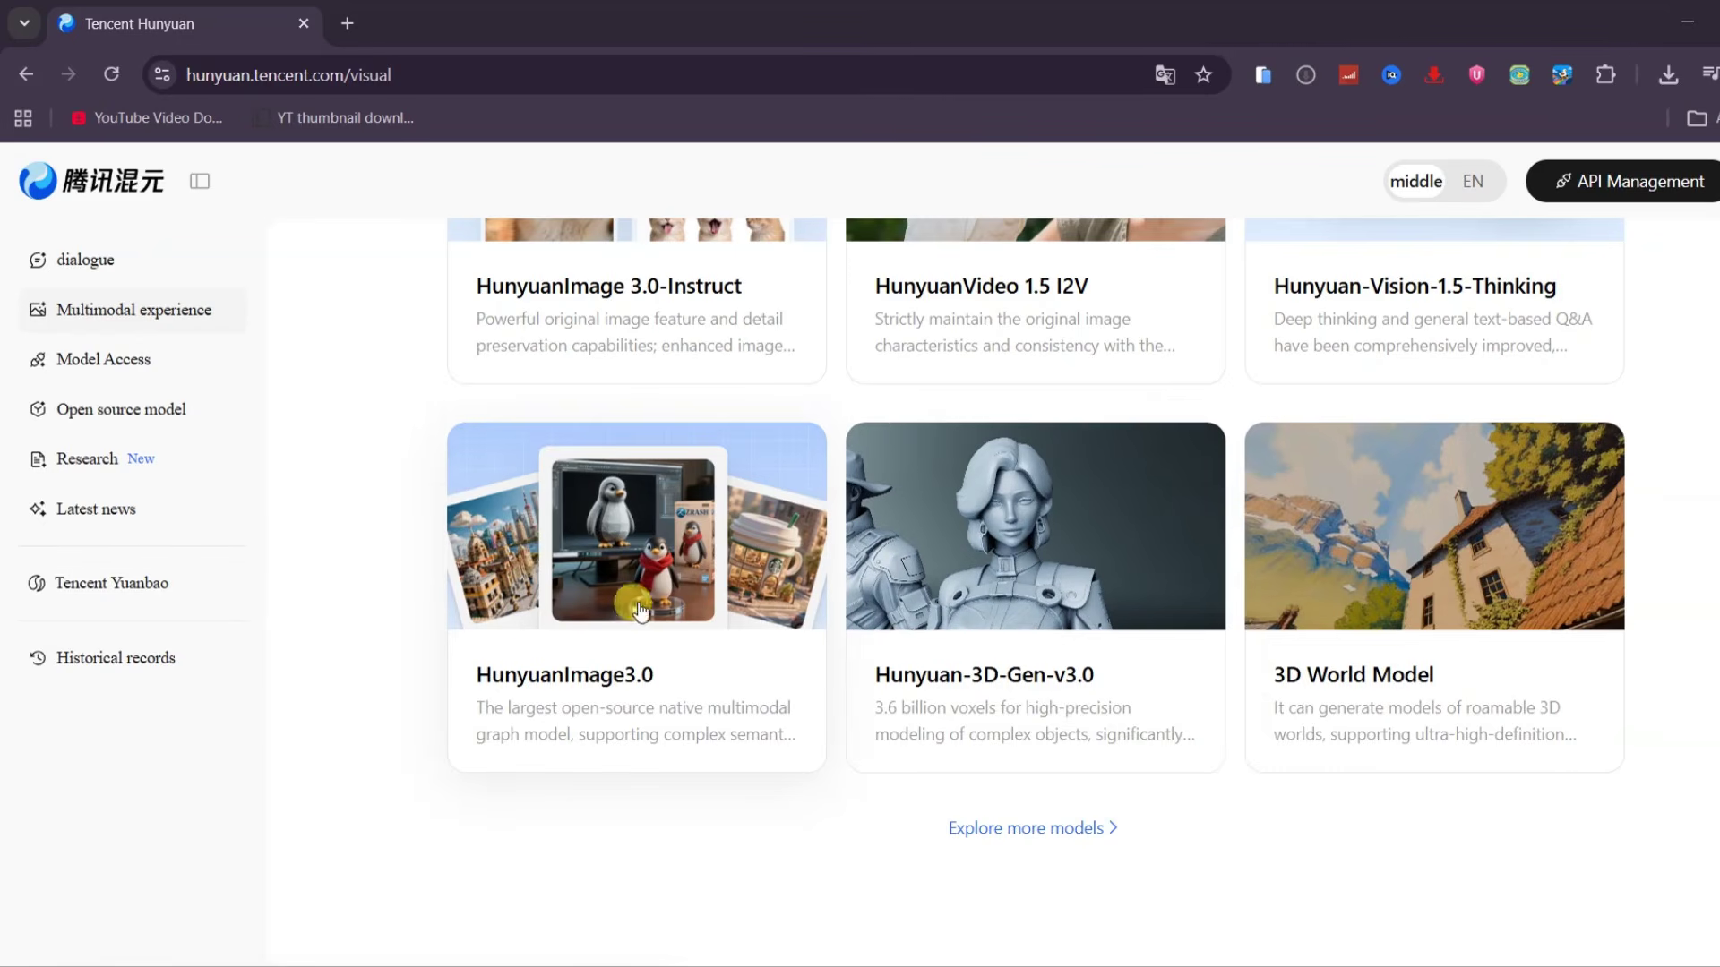
Step: Open the HunyuanImage3.0 generator and set quantity to 4, keeping automatic aspect ratio
click(580, 616)
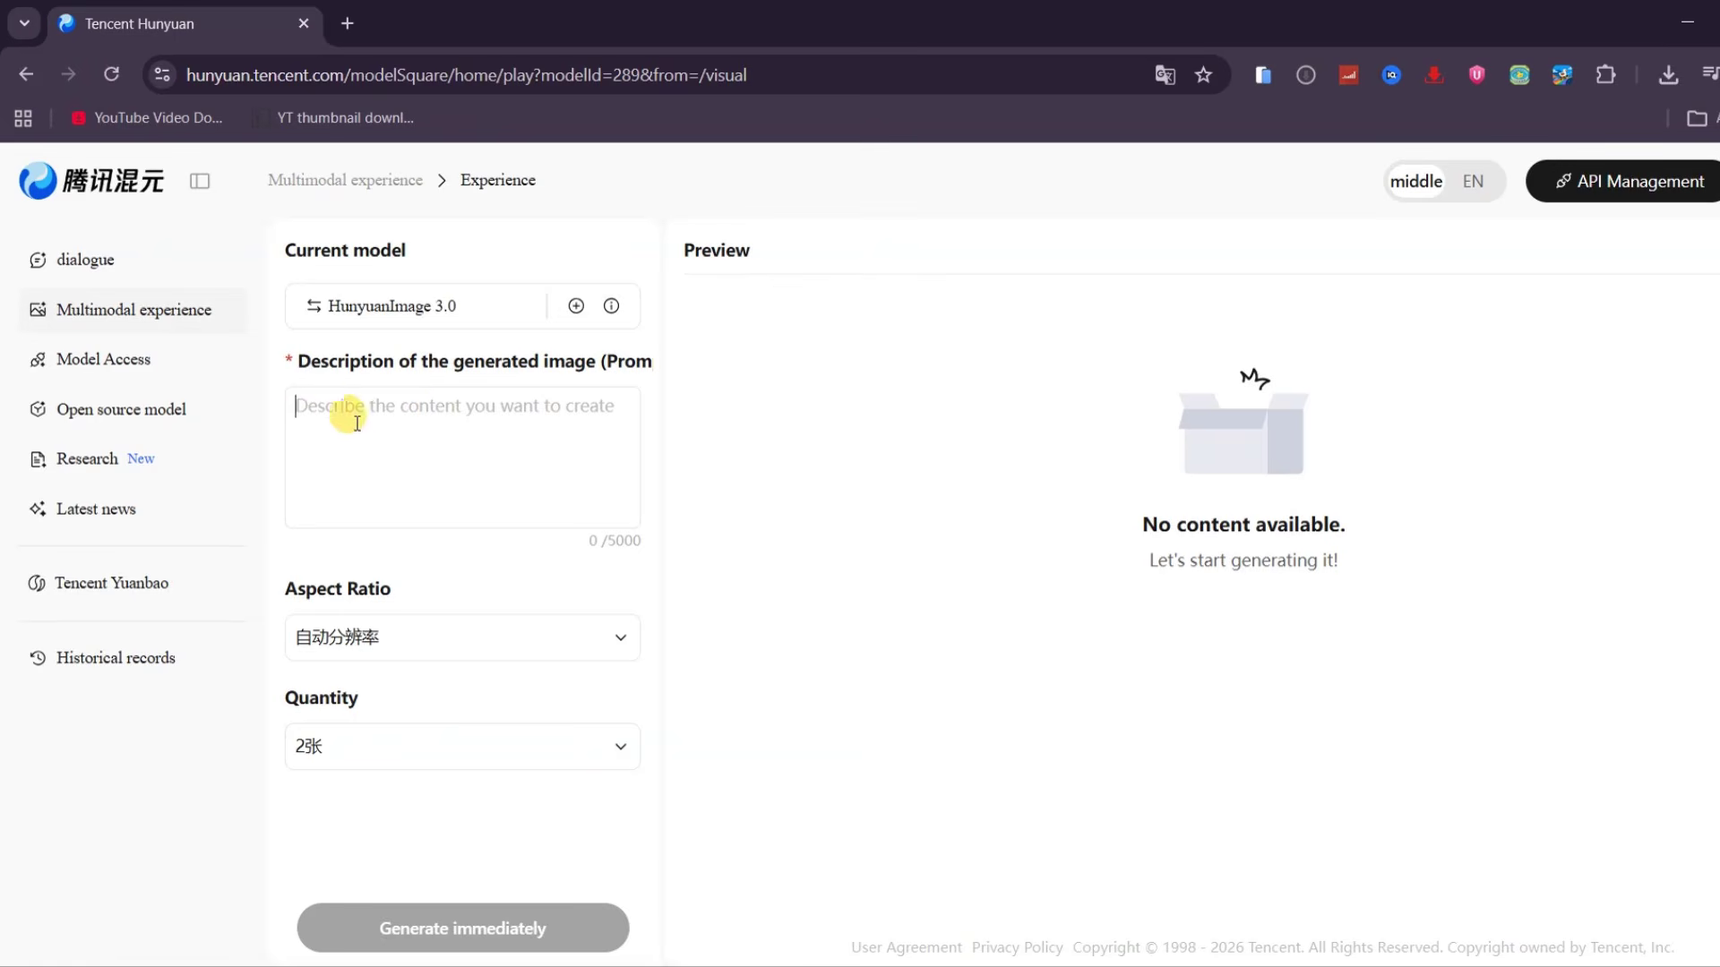
click(400, 440)
click(612, 639)
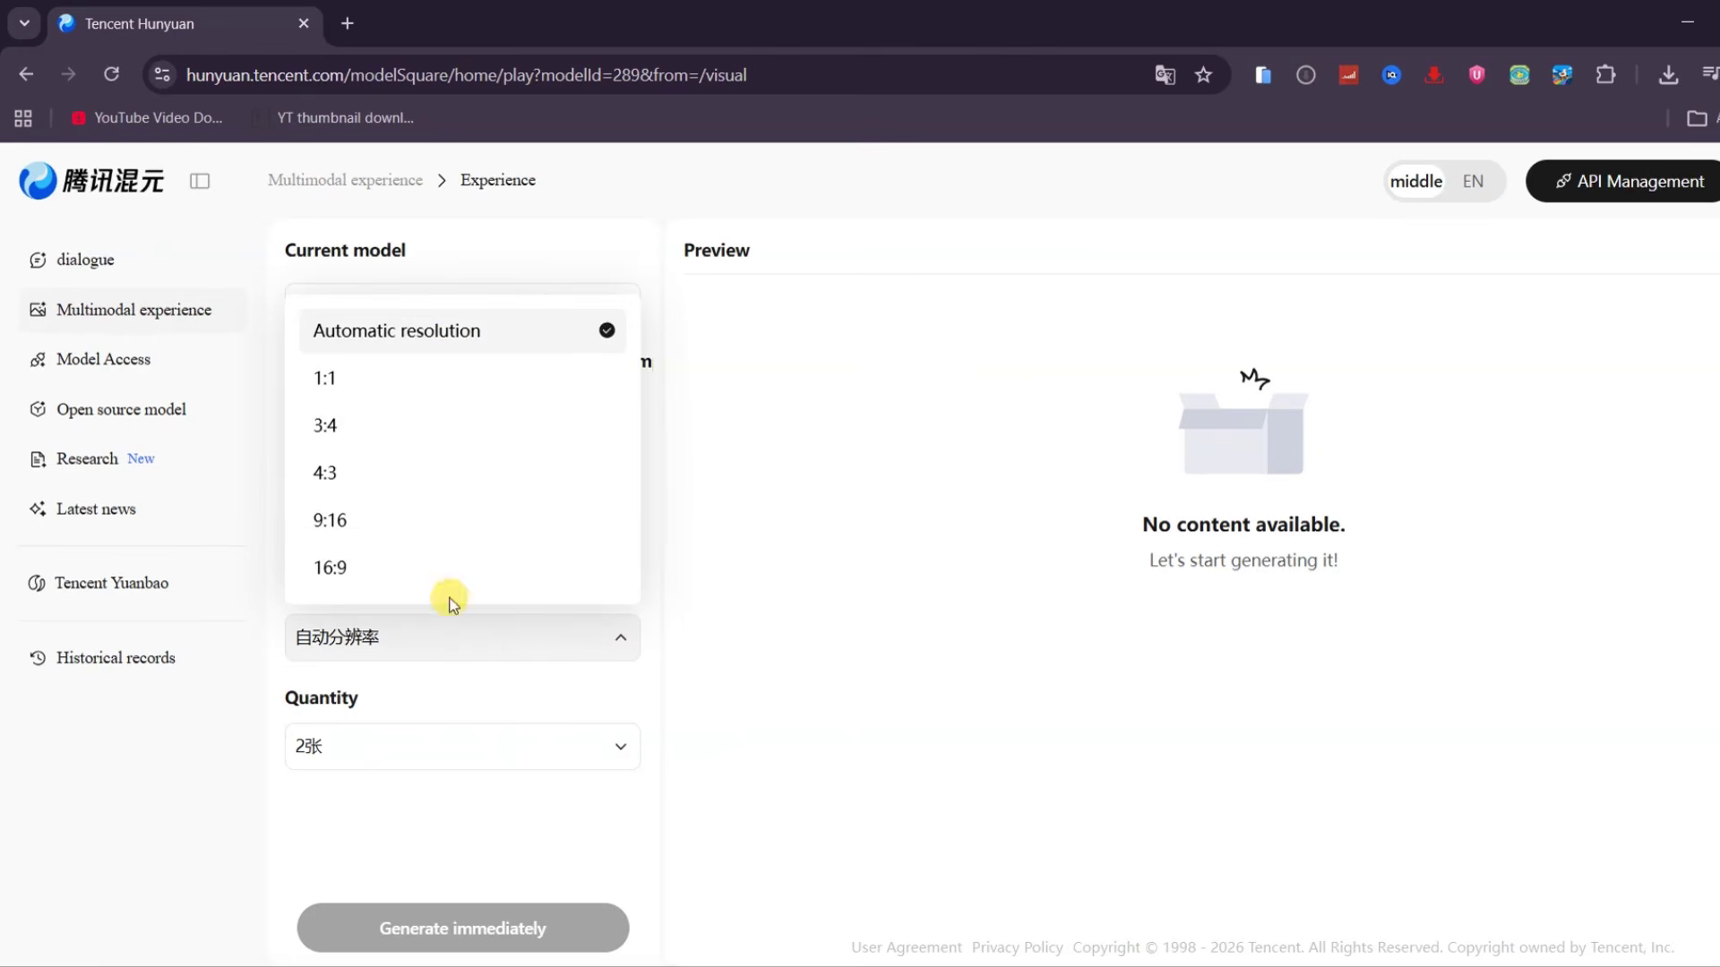
click(275, 557)
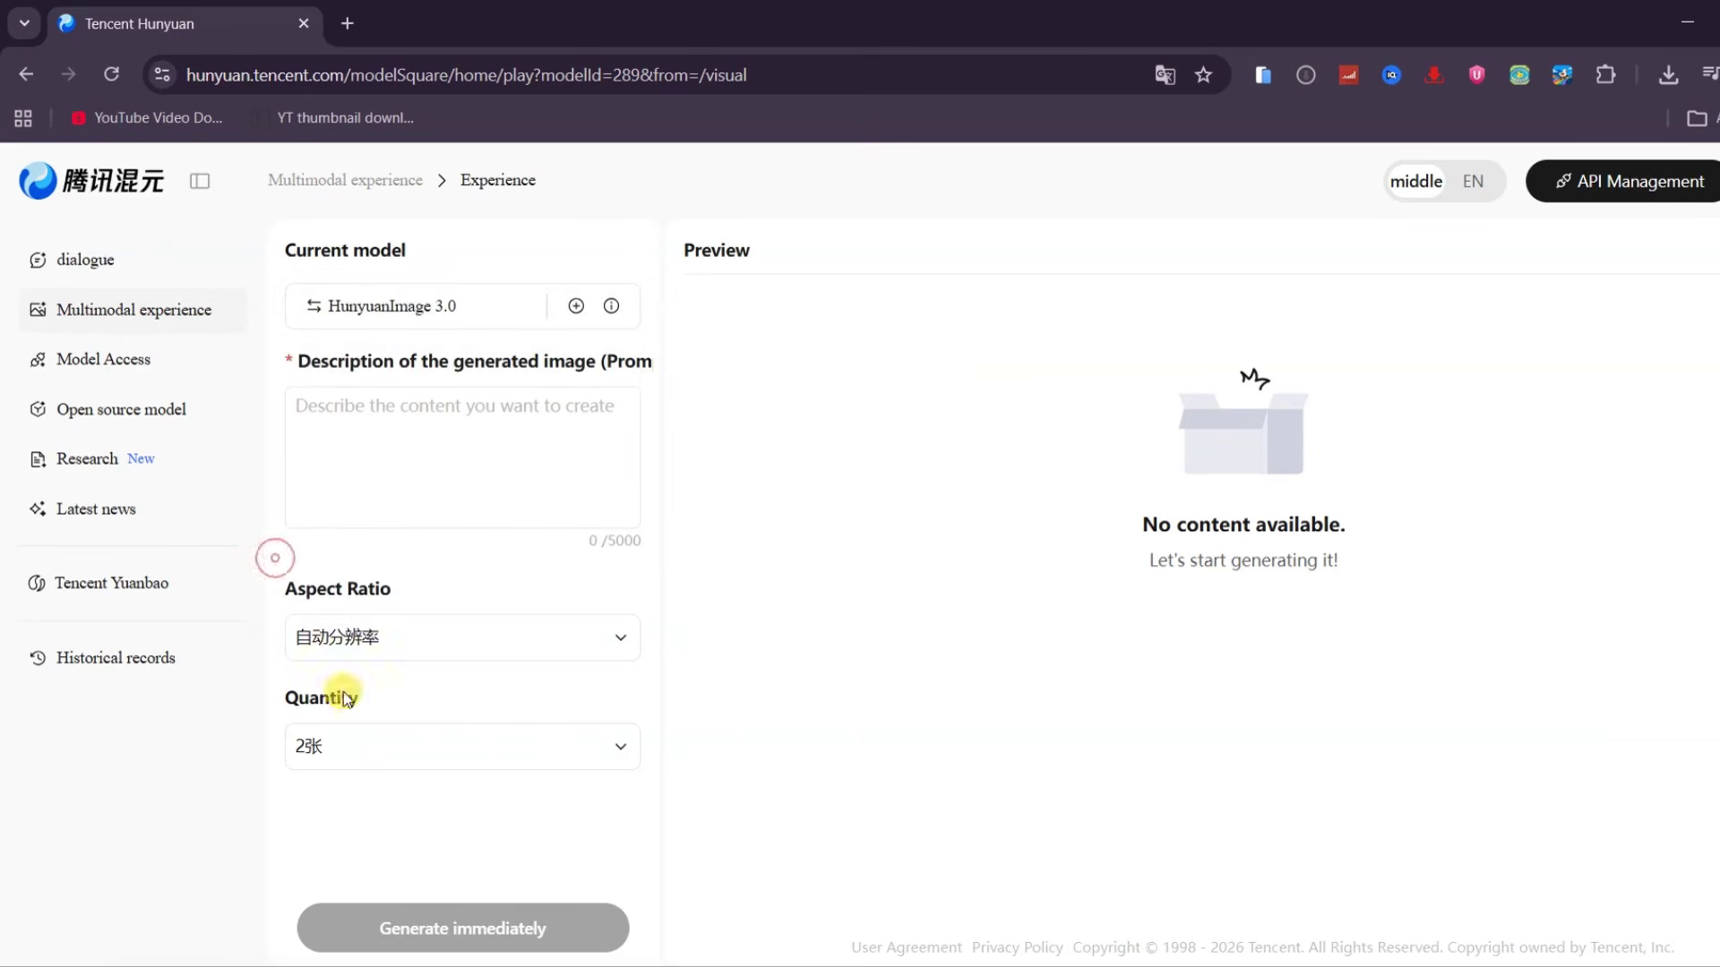
click(611, 750)
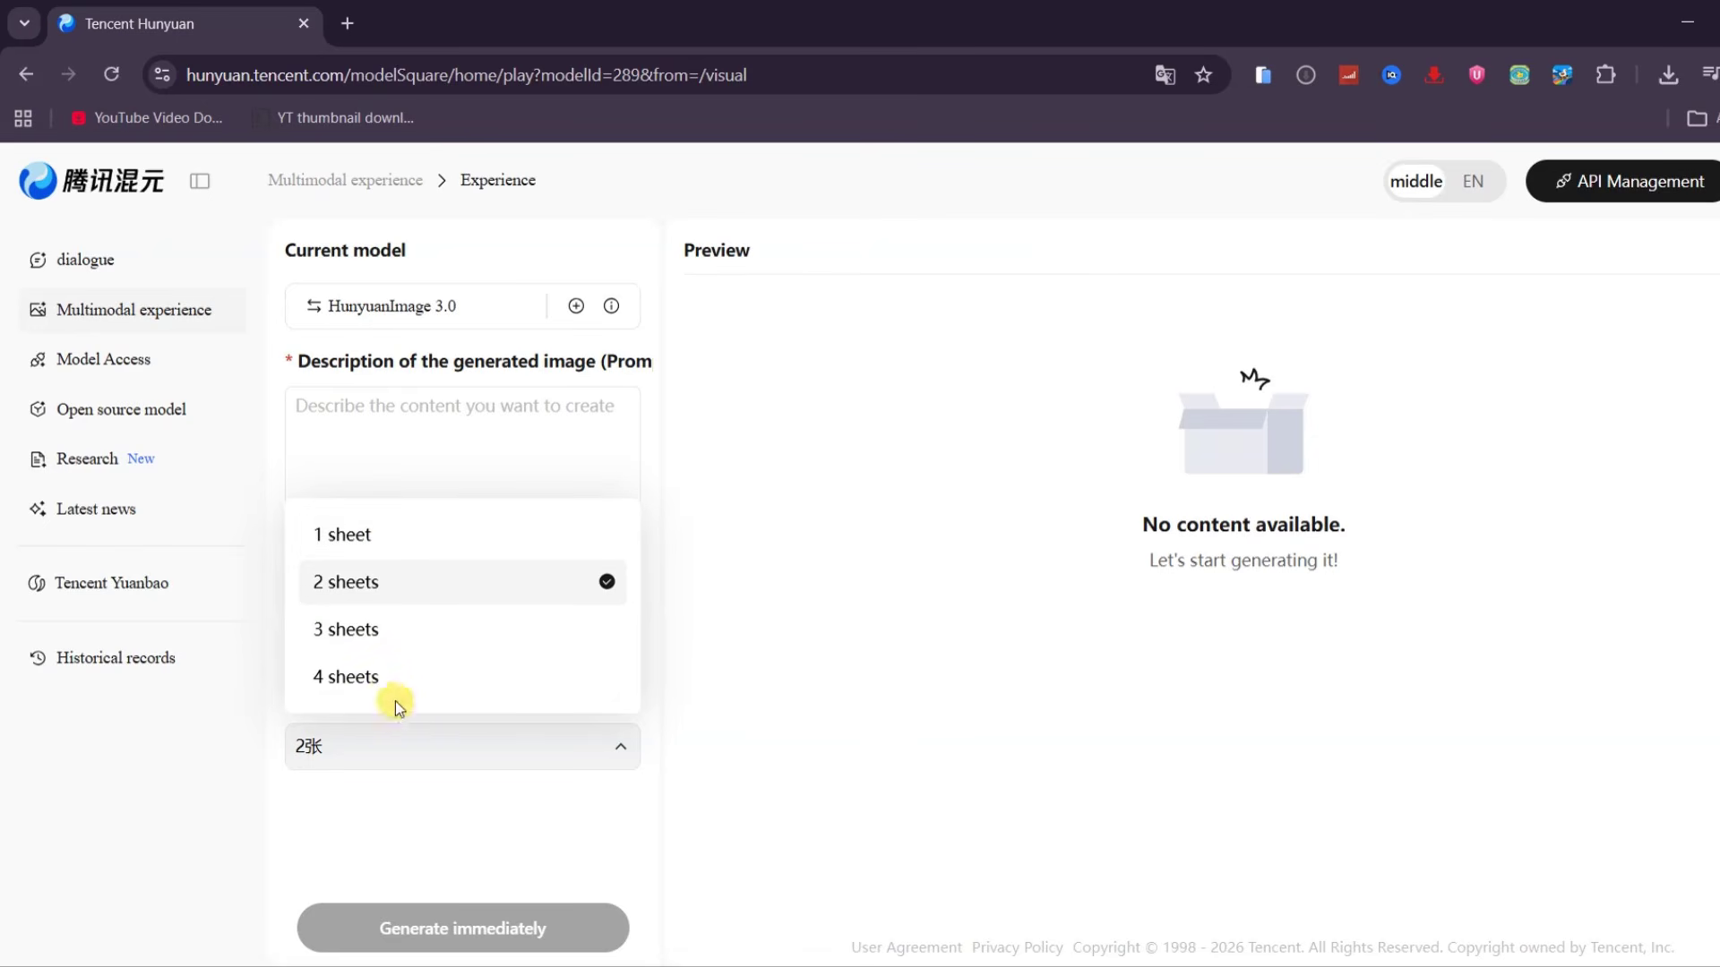
click(374, 688)
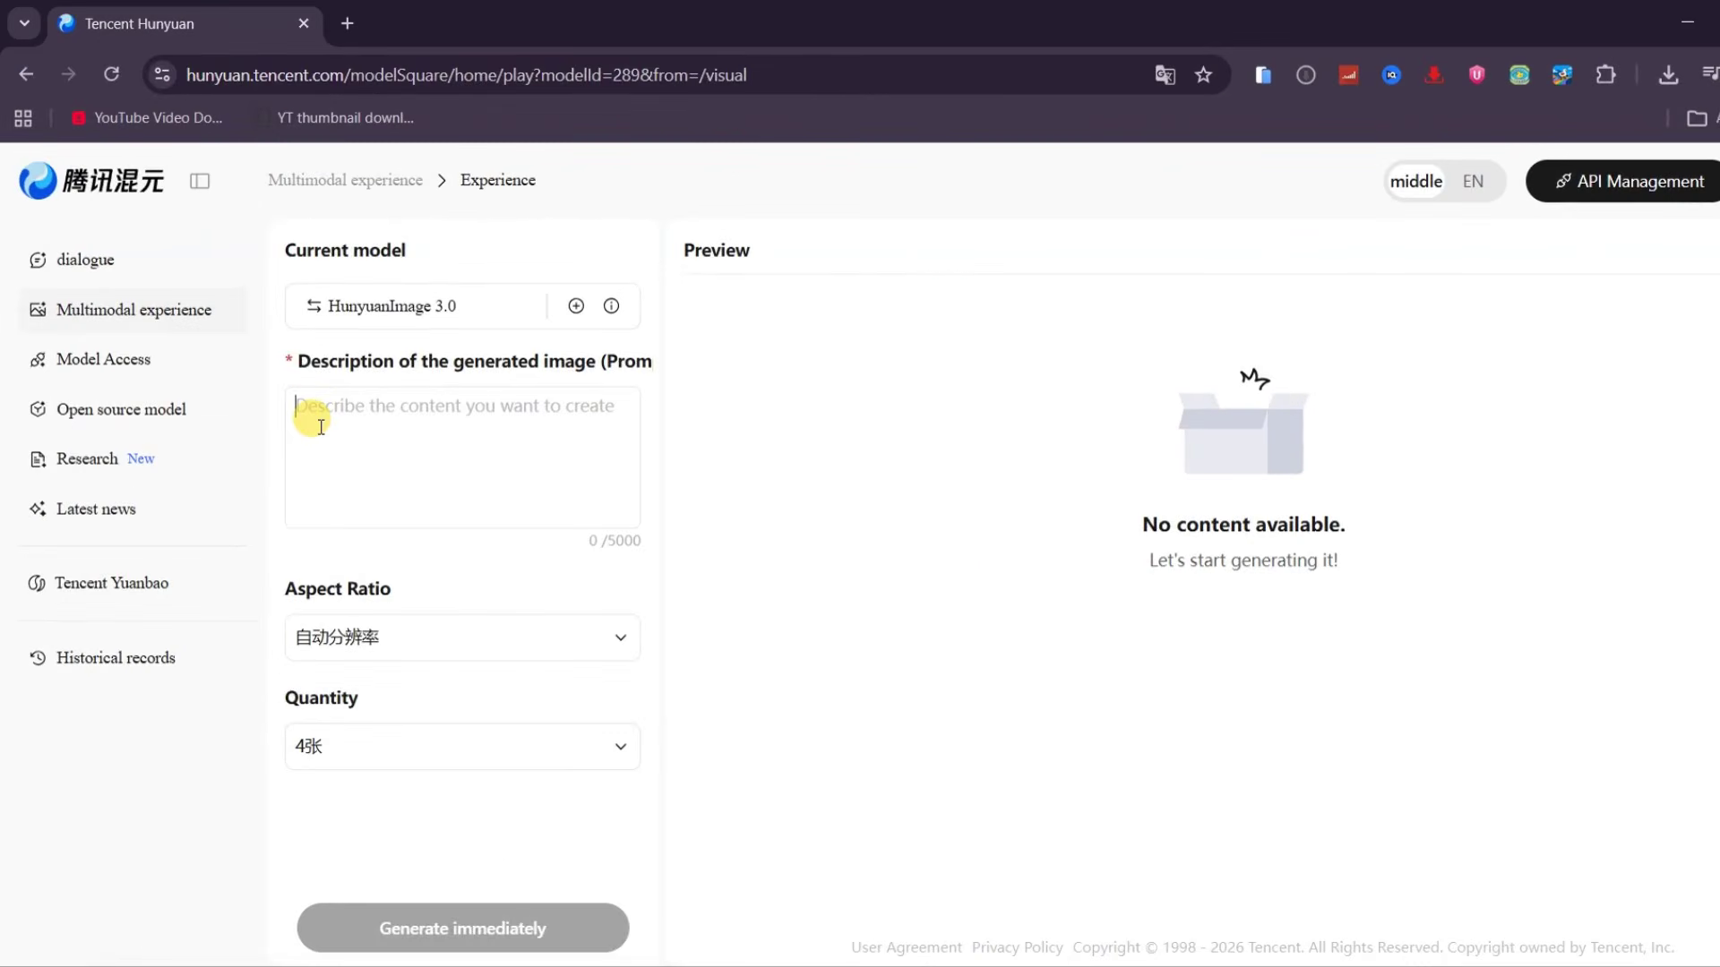
Step: Paste the brown-bear-in-misty-forest prompt and set the aspect ratio to 16:9
key(ctrl+v)
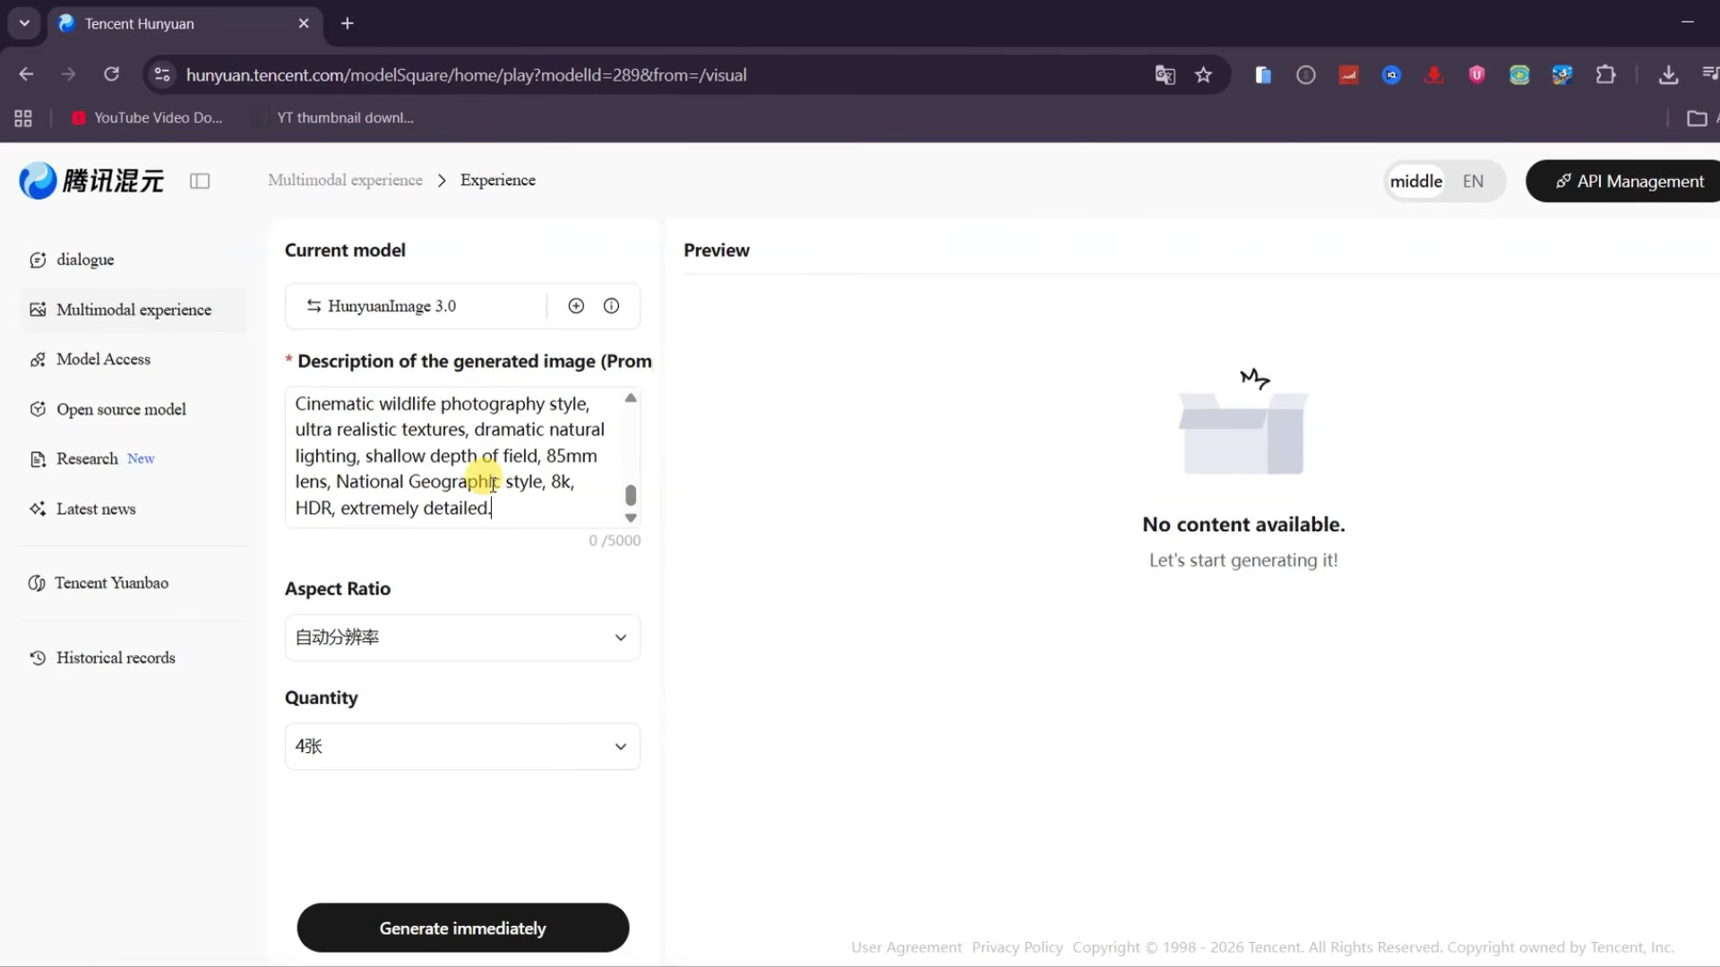
scroll(488, 480, up, 5)
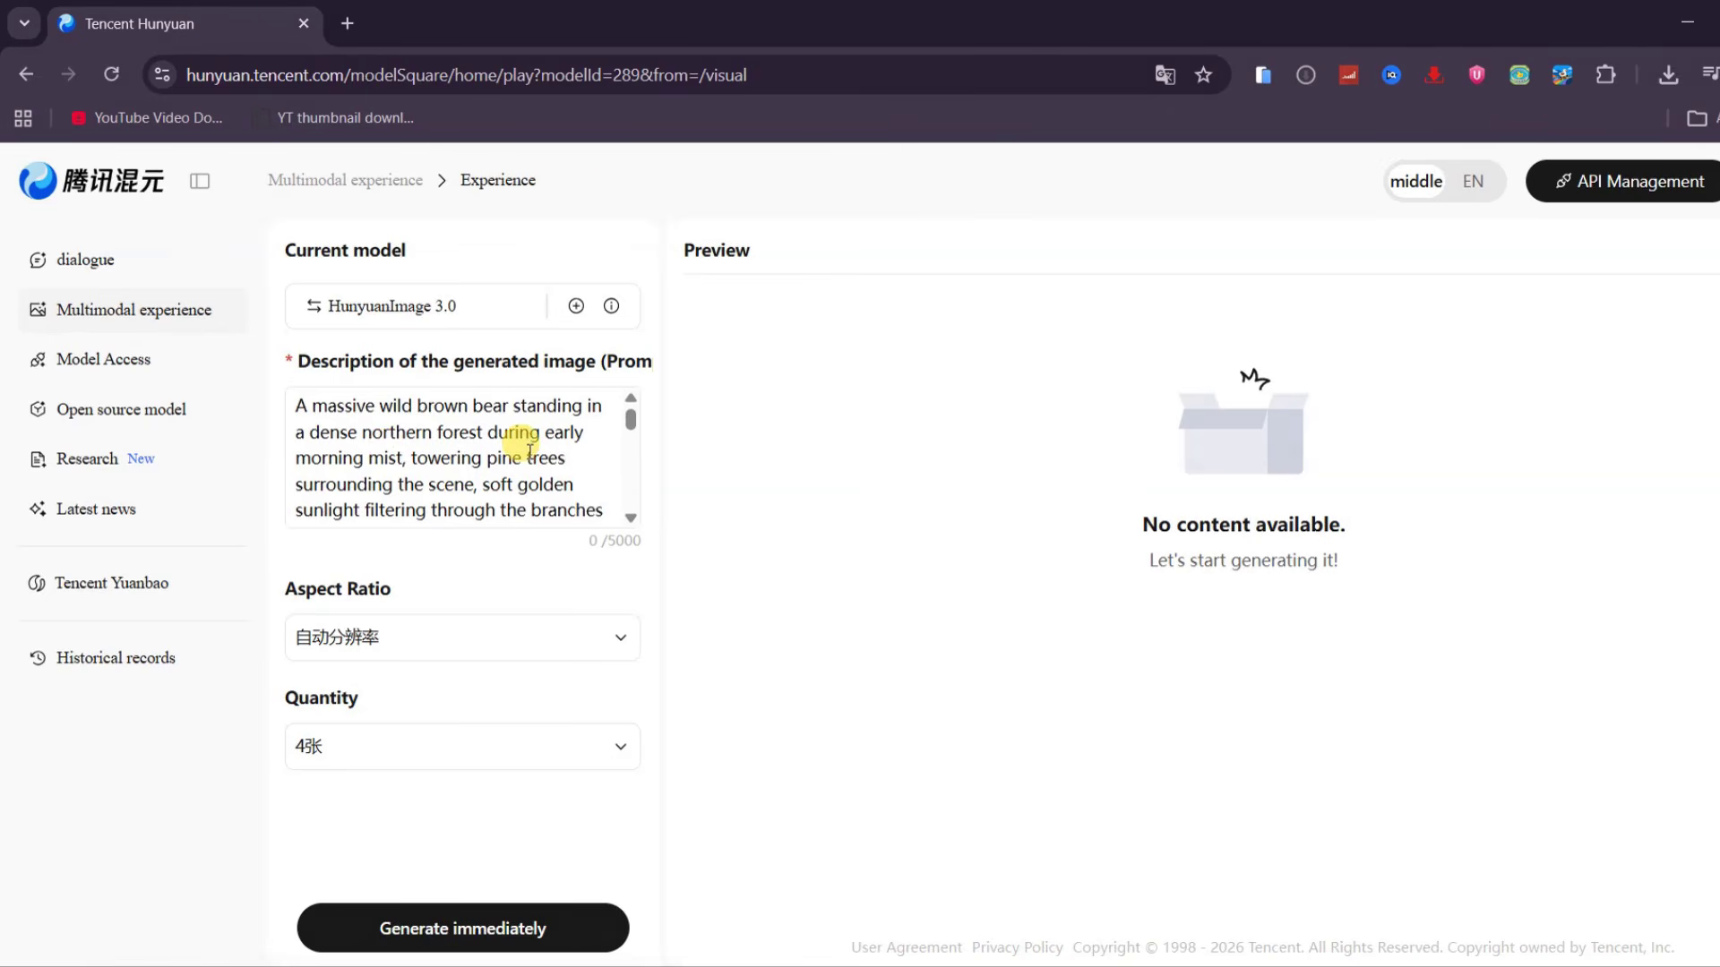
scroll(520, 443, down, 3)
click(617, 641)
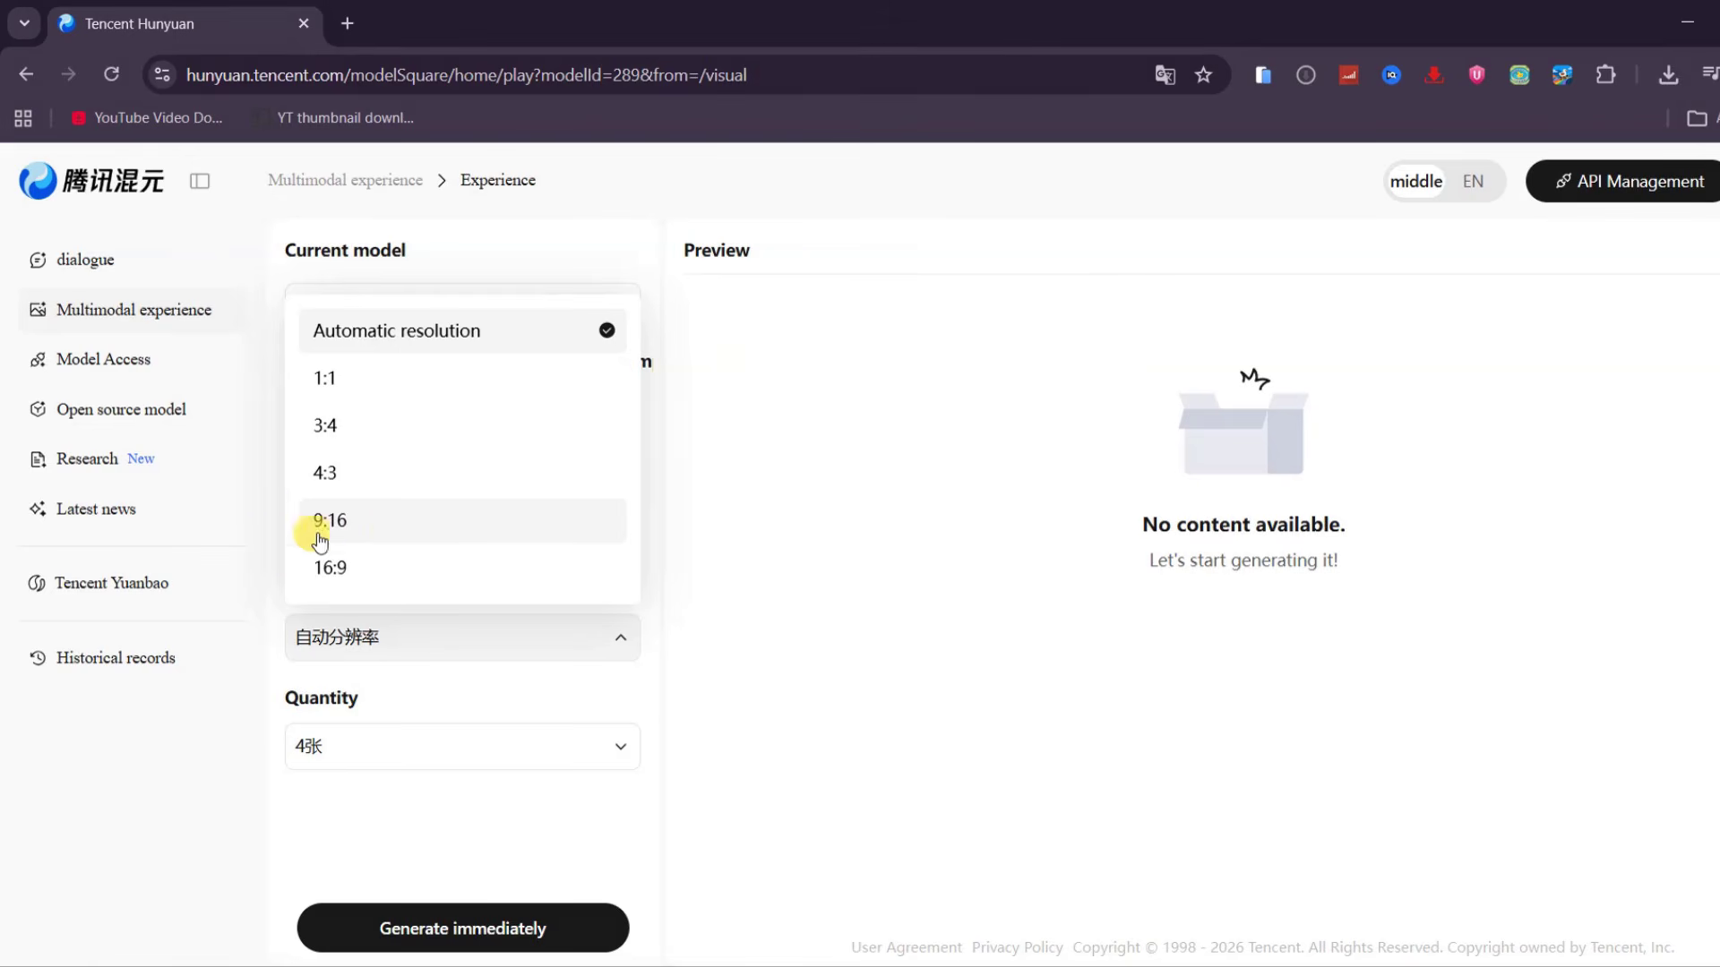
click(377, 570)
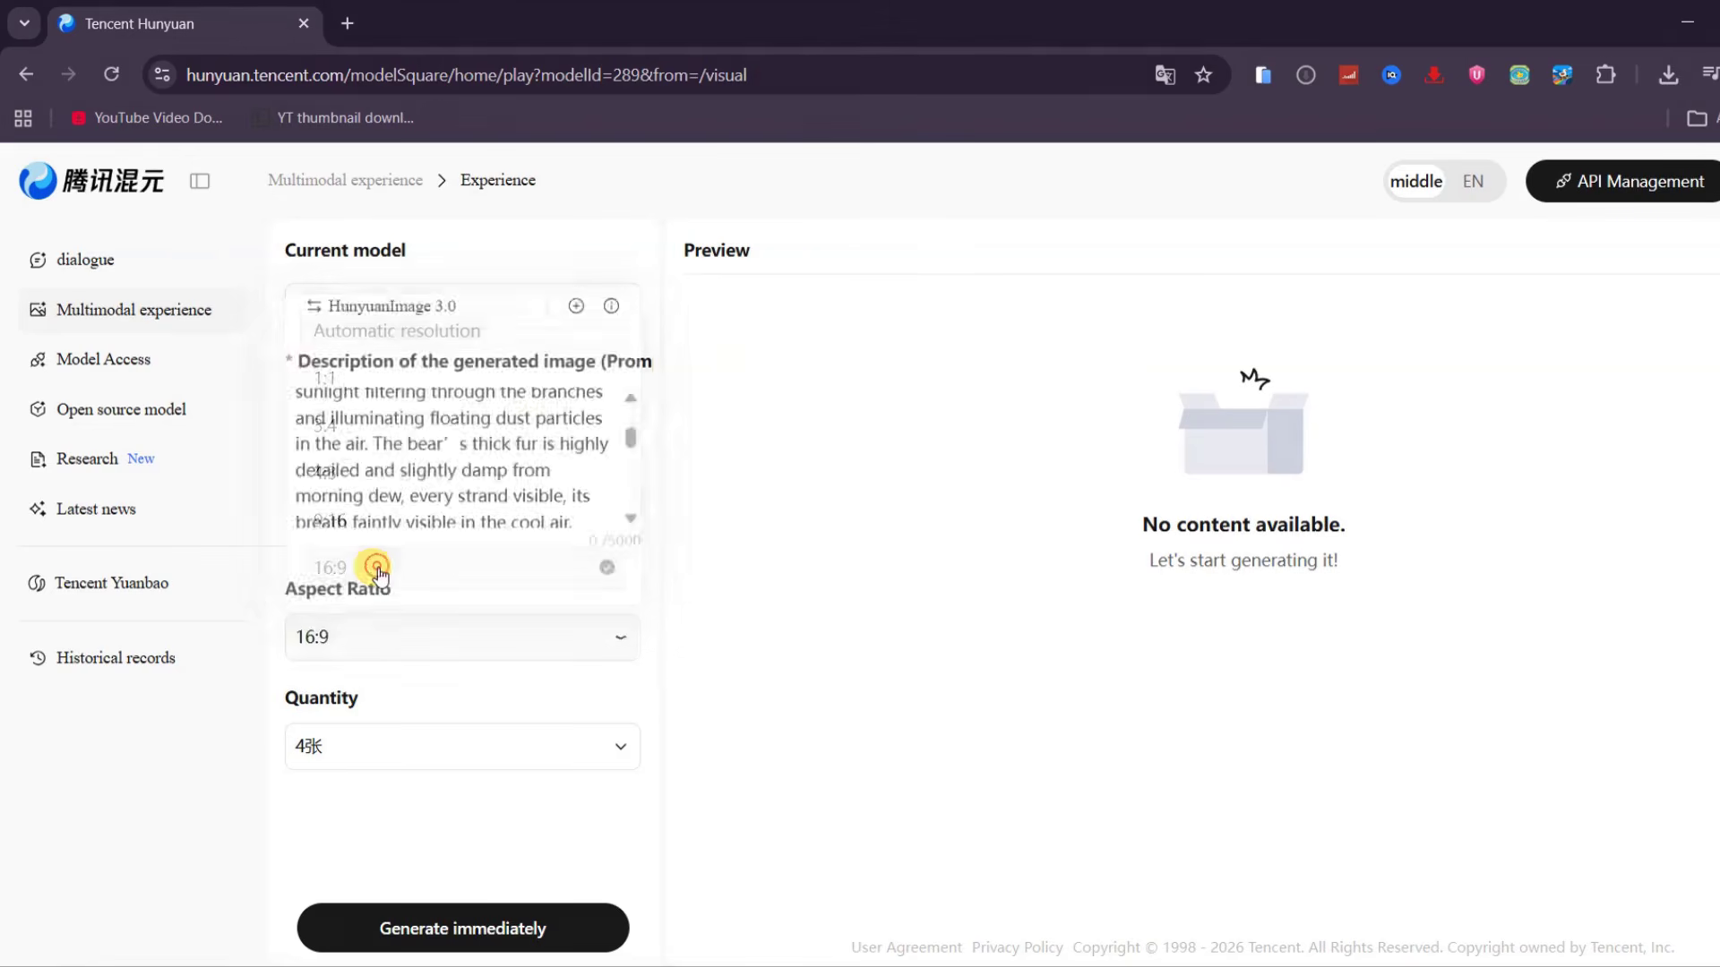
Step: Generate the four bear images, preview the second full-size, and download the third
click(460, 928)
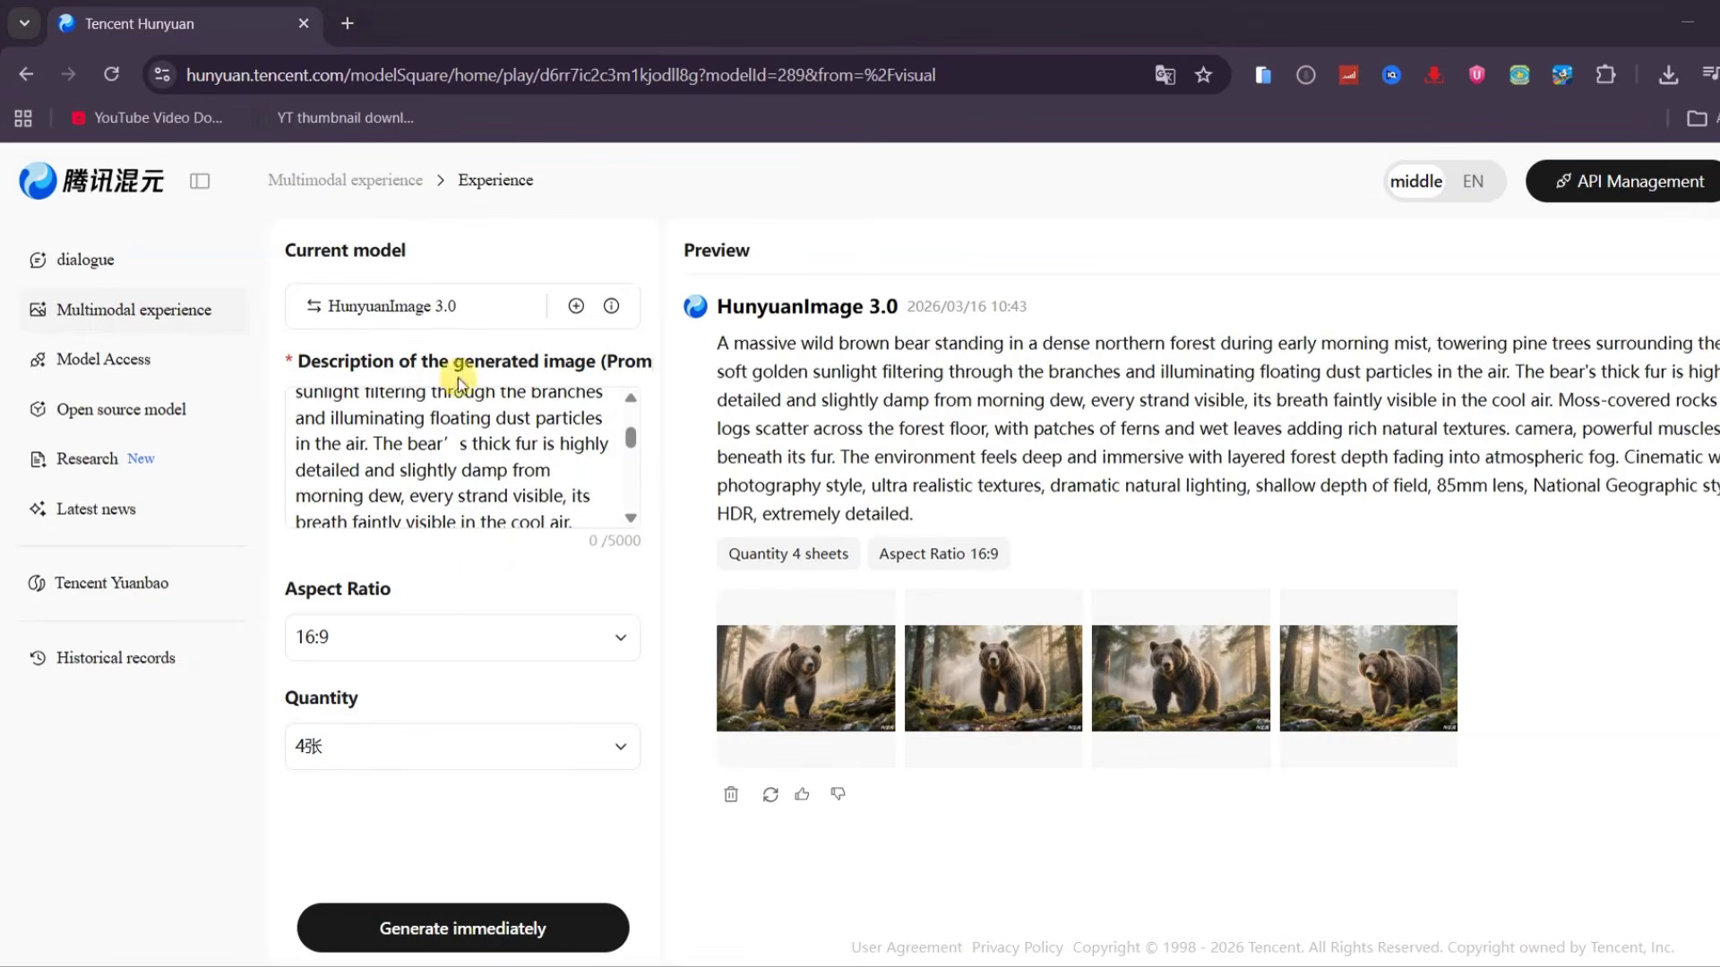
click(199, 181)
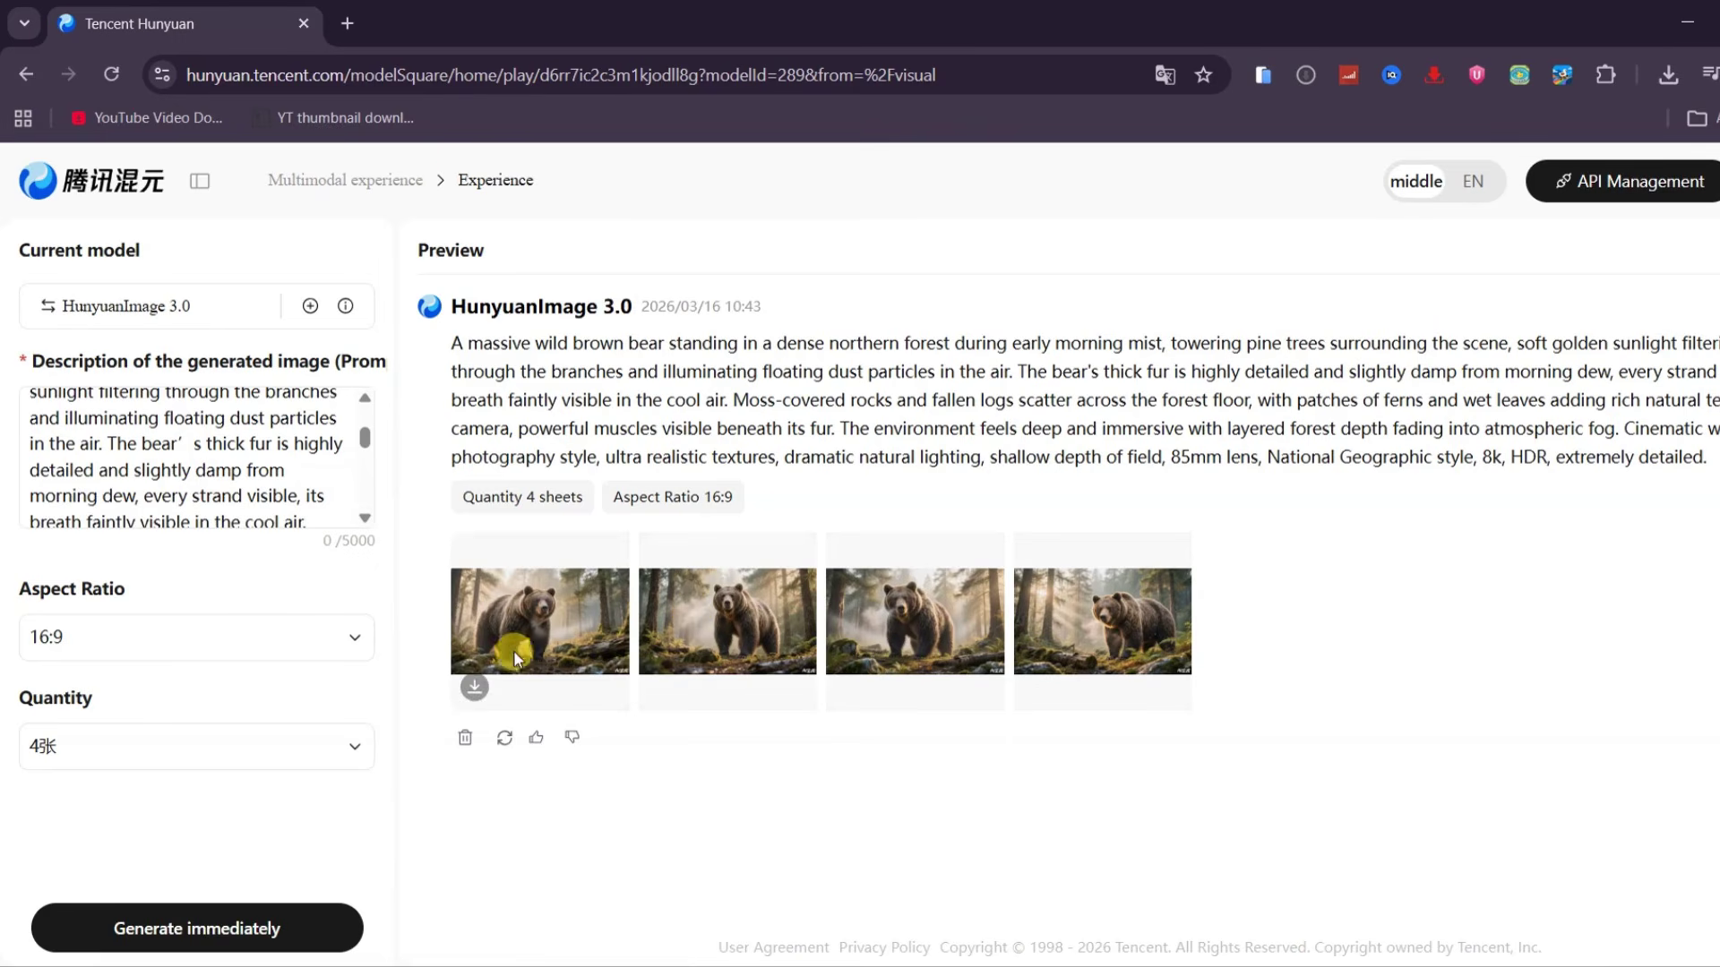
click(716, 612)
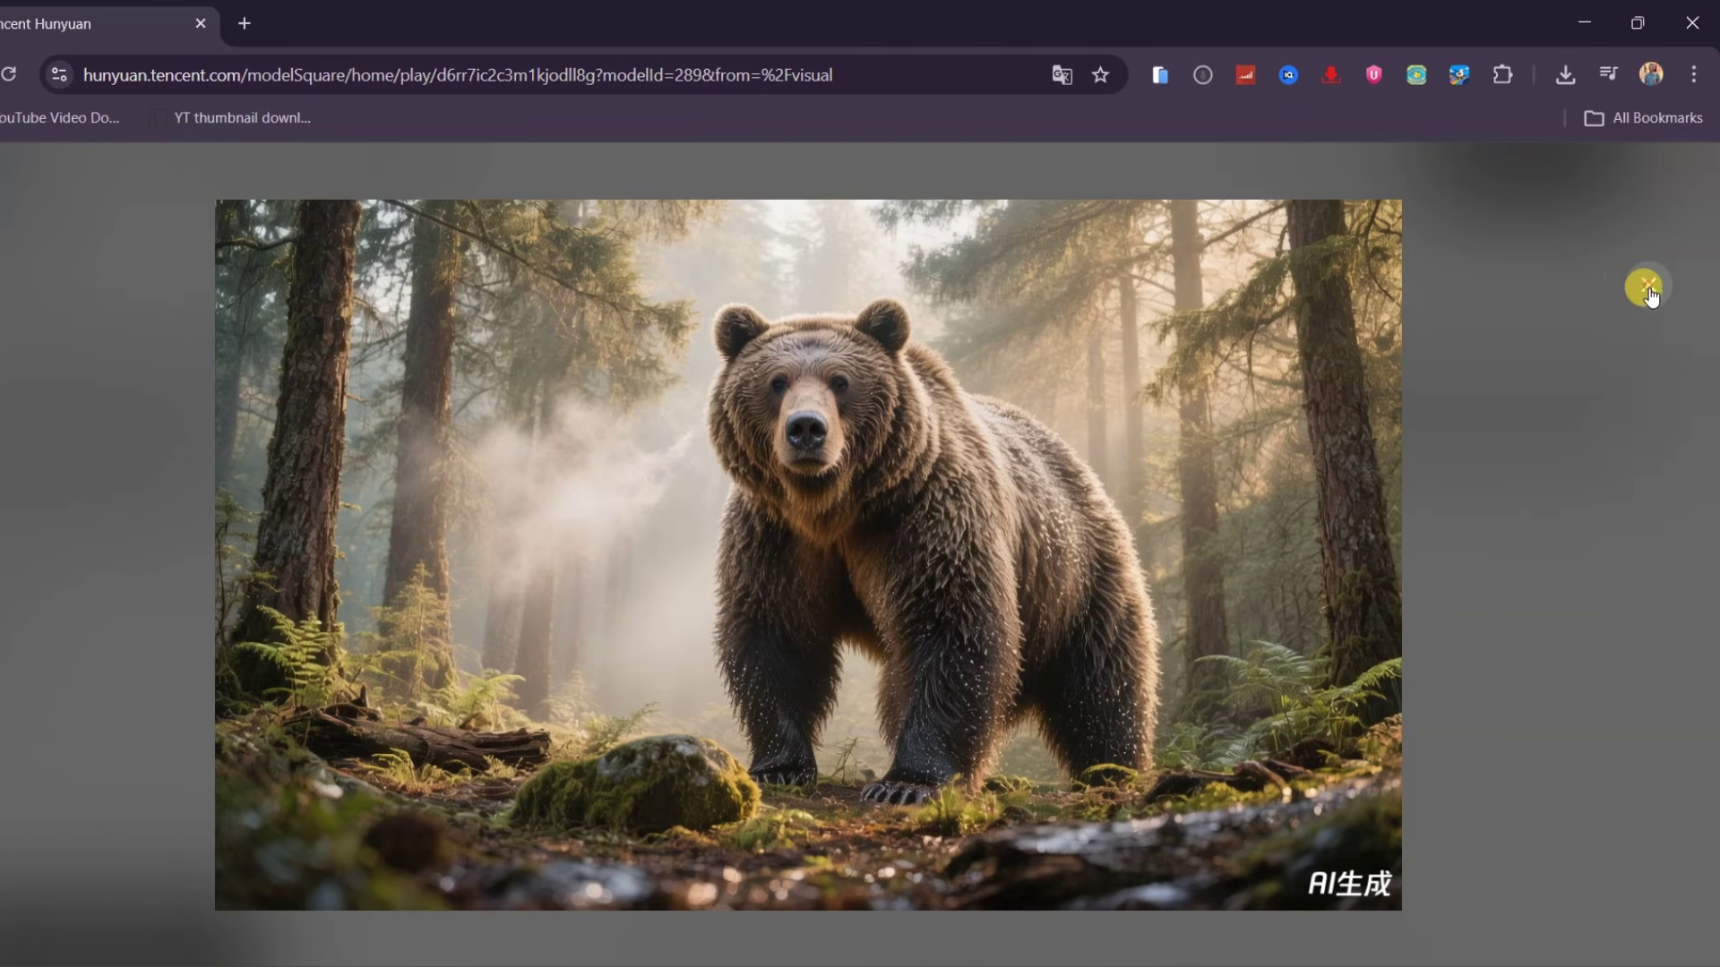
click(1647, 287)
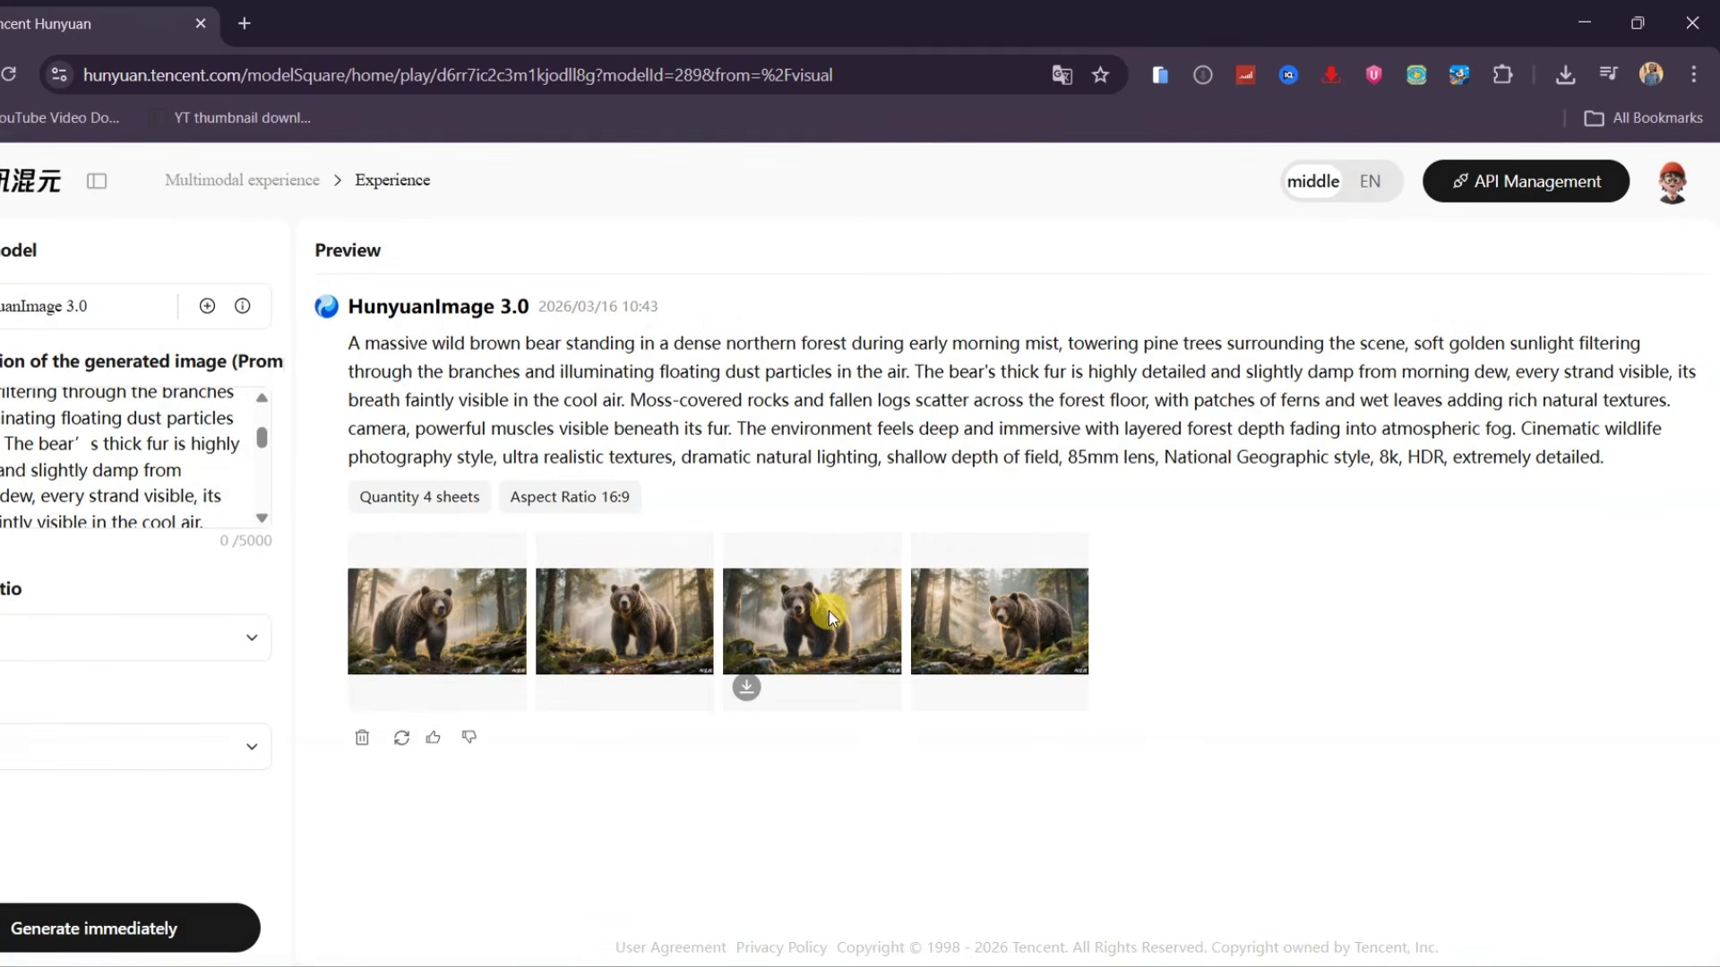
click(748, 689)
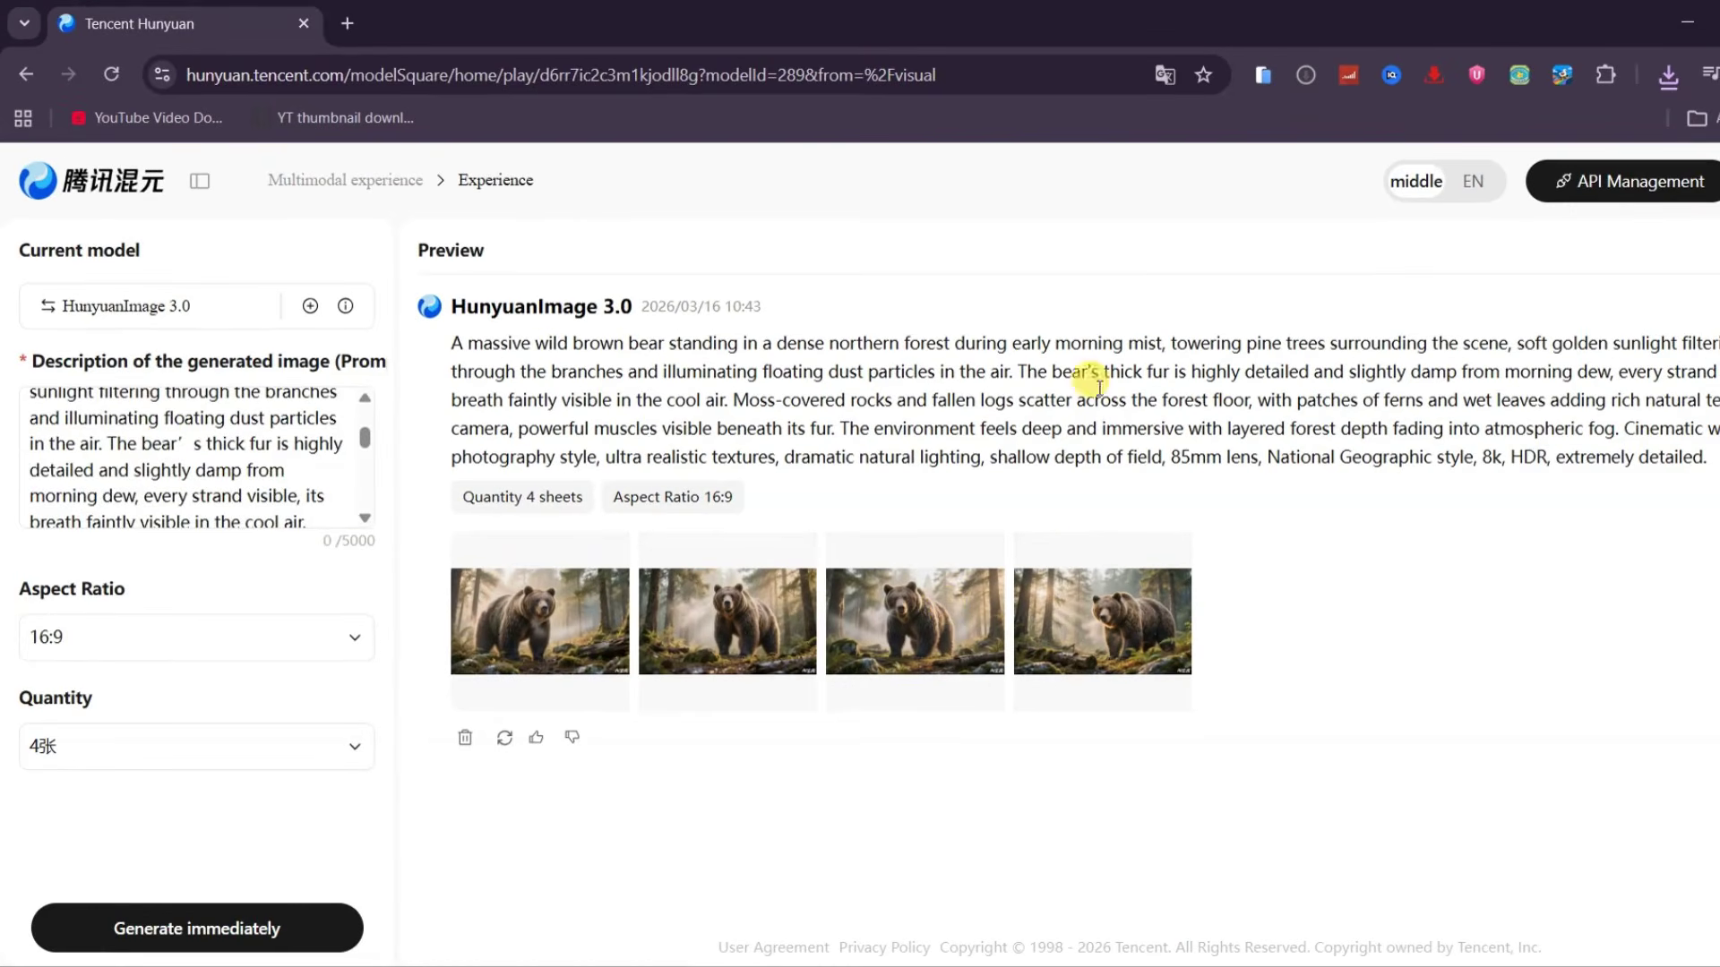
scroll(18, 453, up, 3)
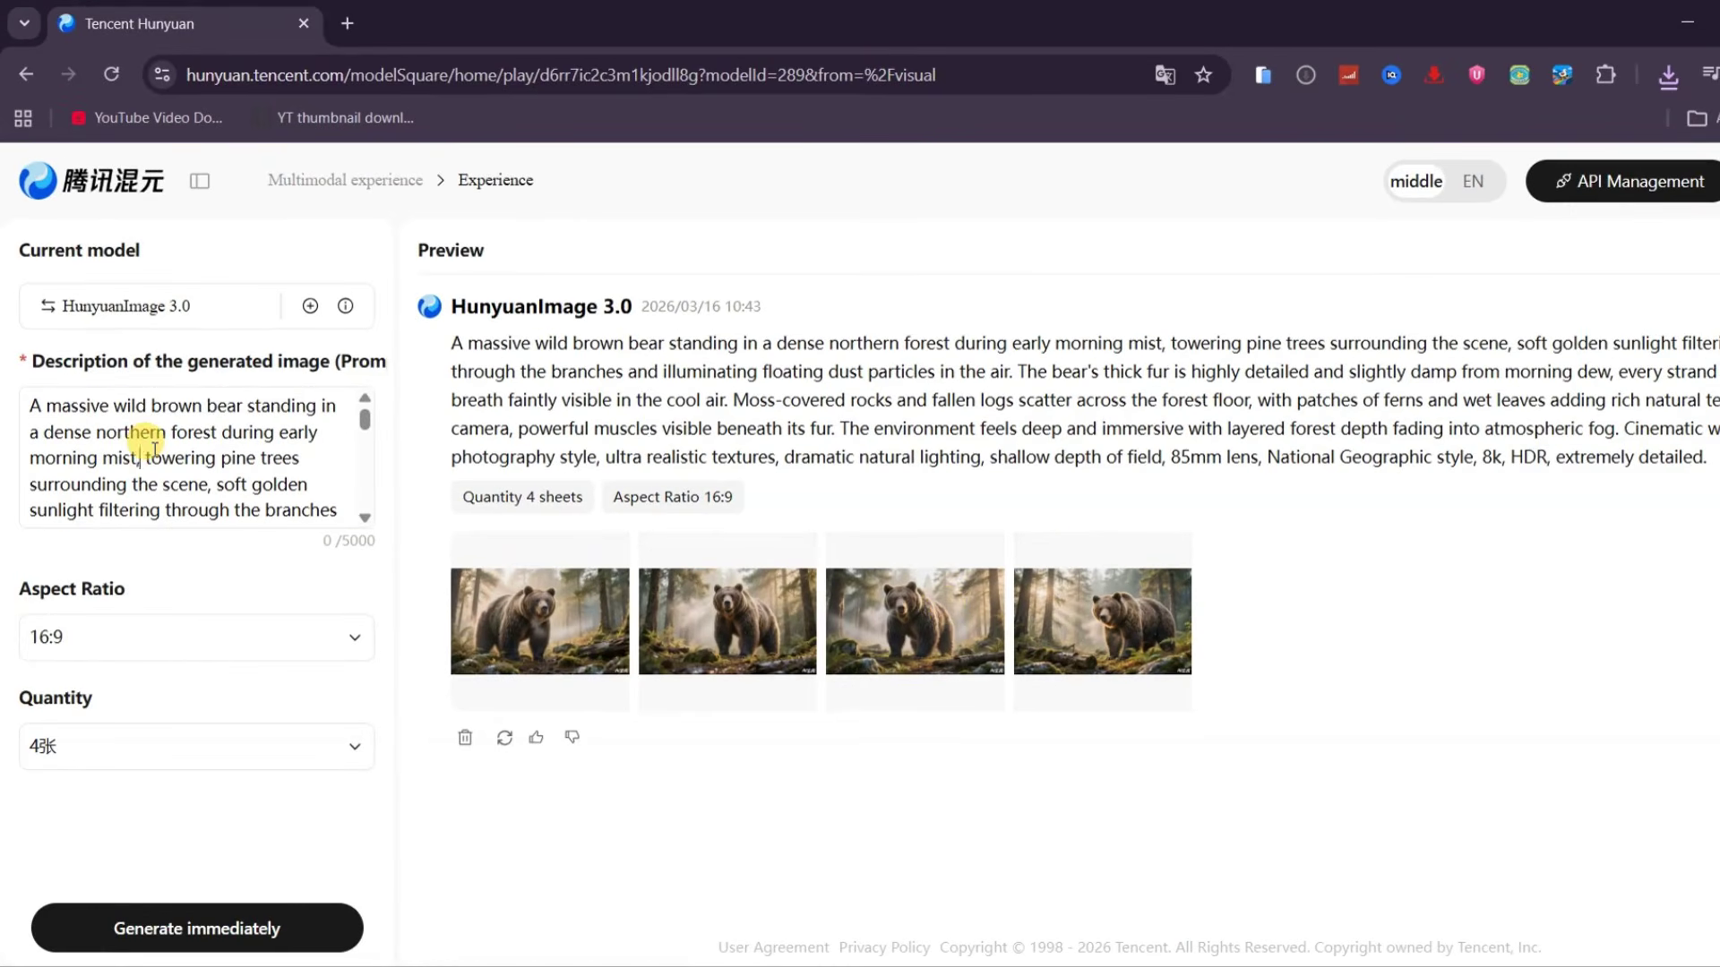
Step: Swap in the winter hiker prompt, generate four images, preview the first, and download one
key(ctrl+a)
key(ctrl+v)
scroll(135, 491, up, 10)
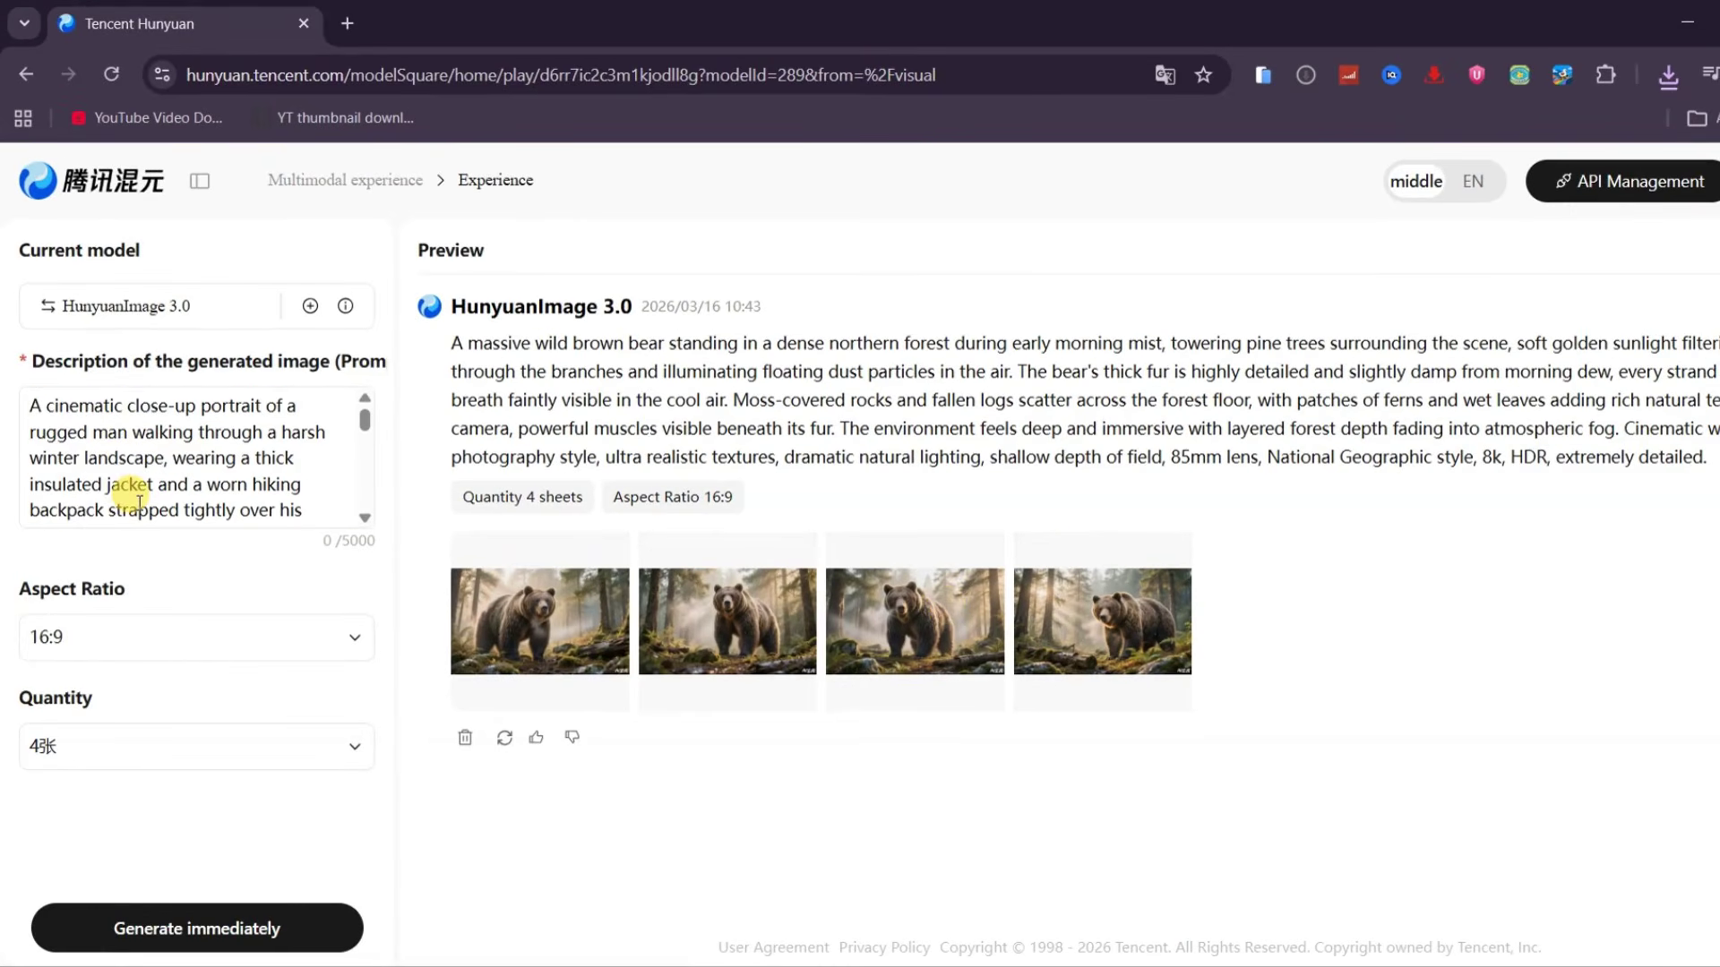
click(162, 932)
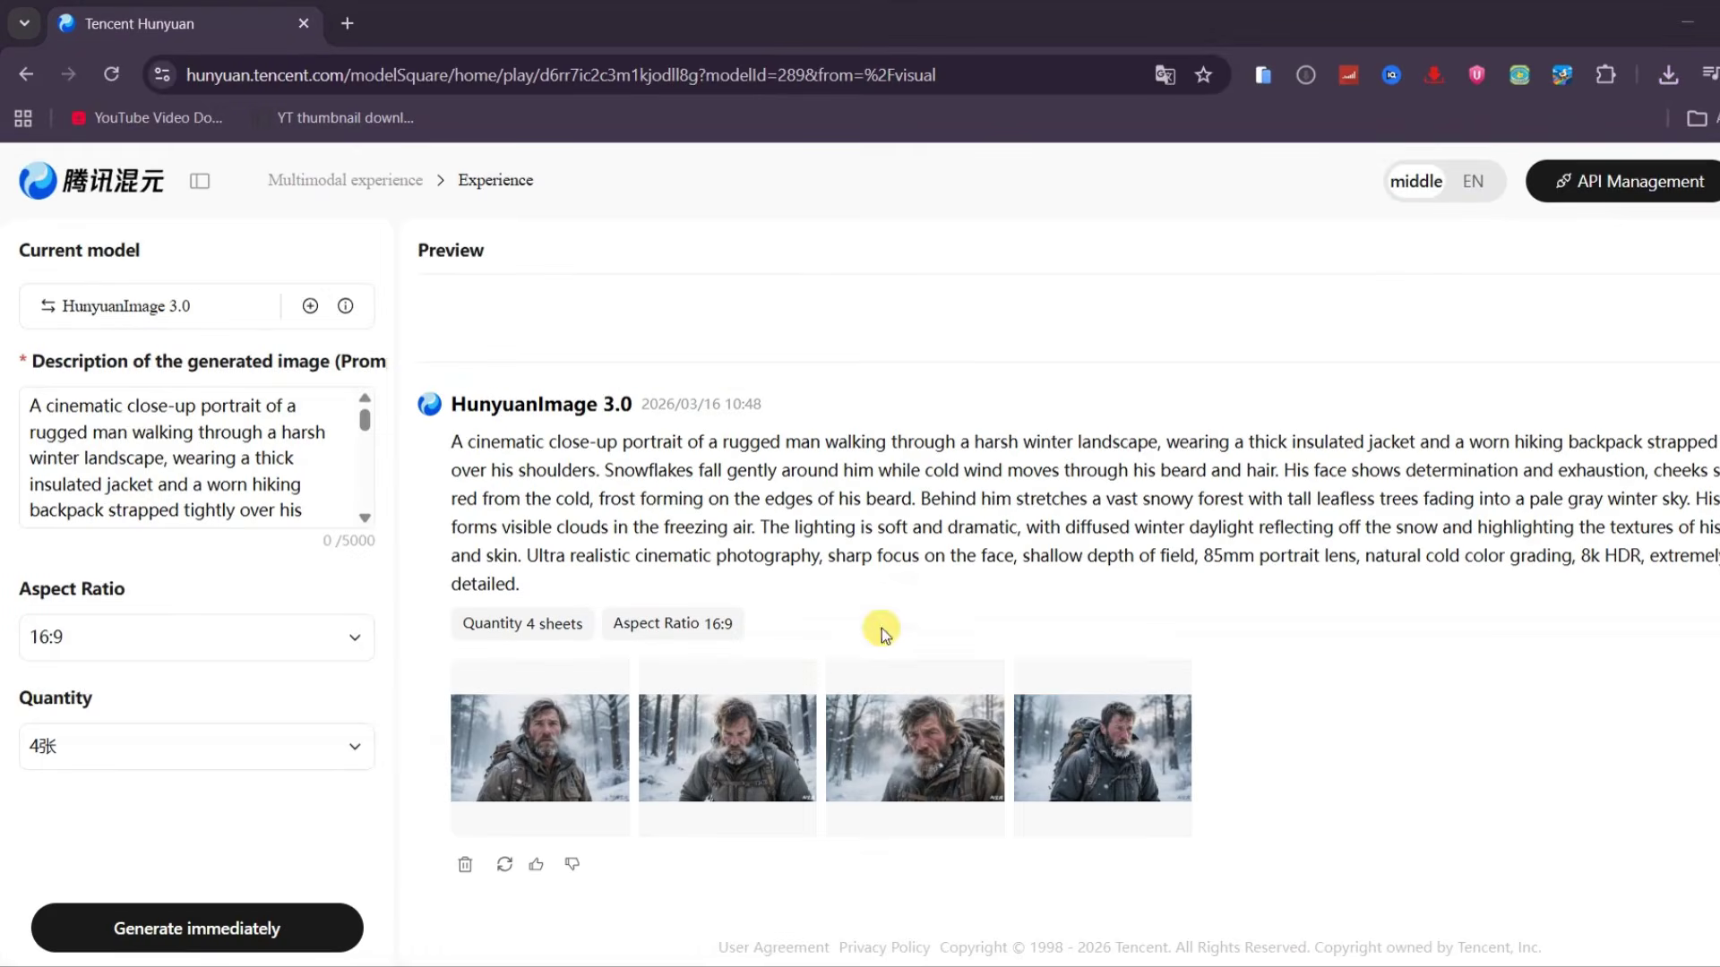
click(473, 765)
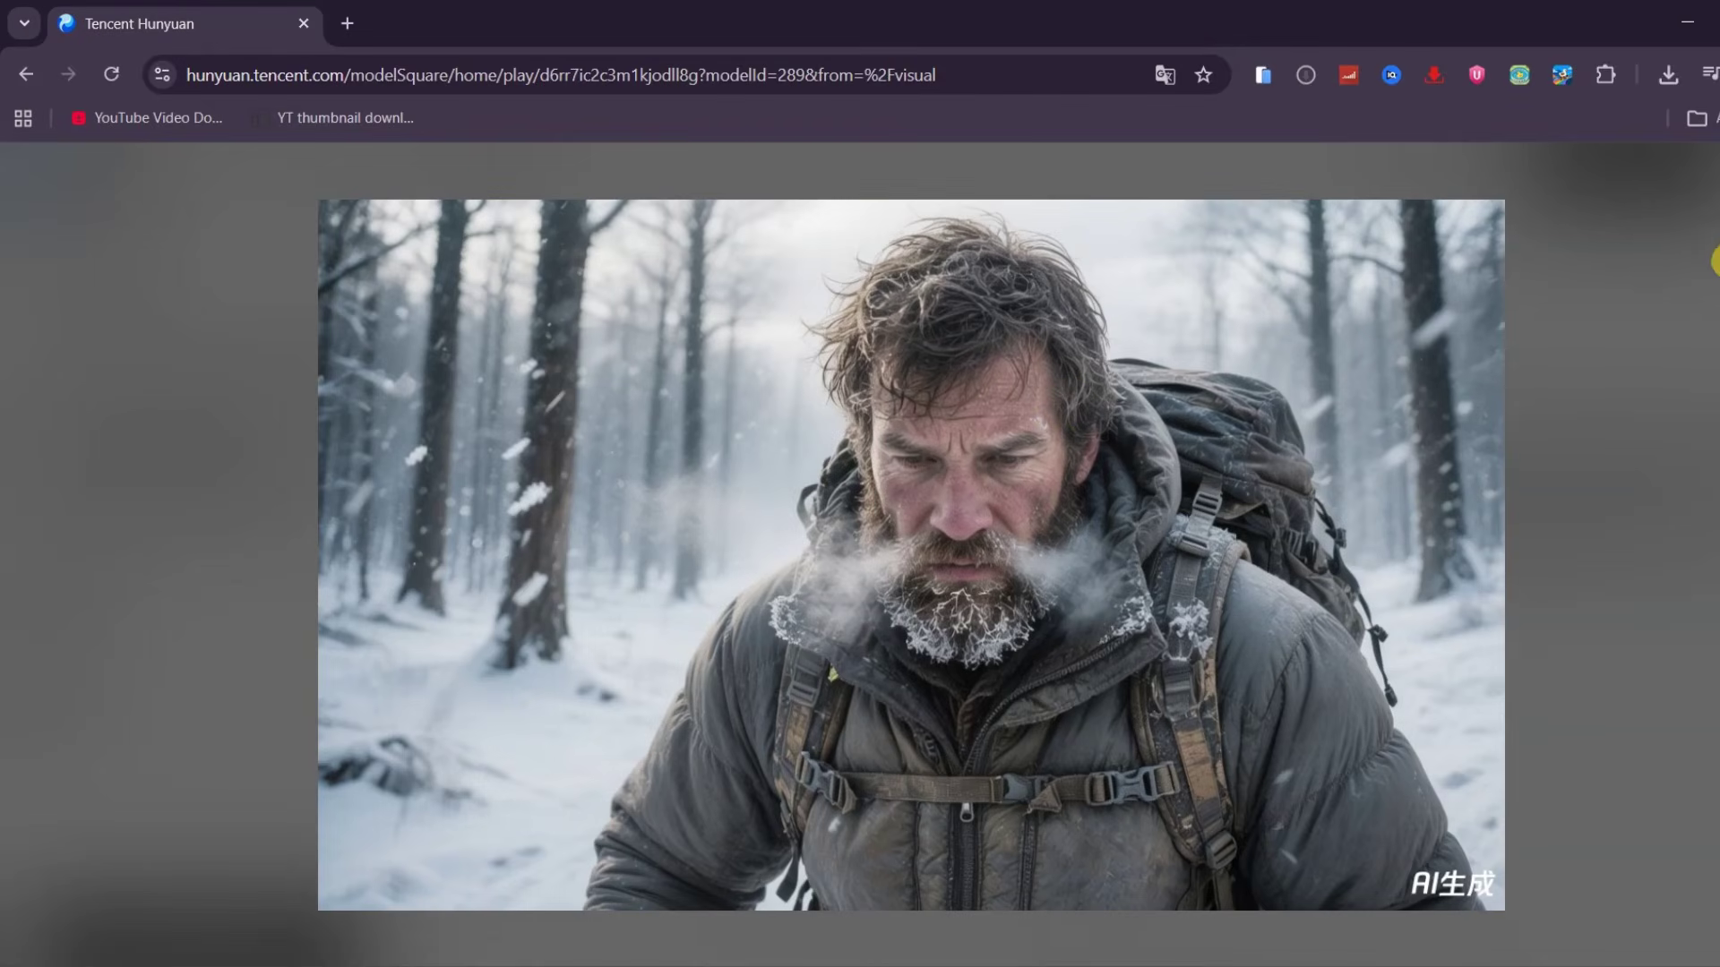
click(1451, 356)
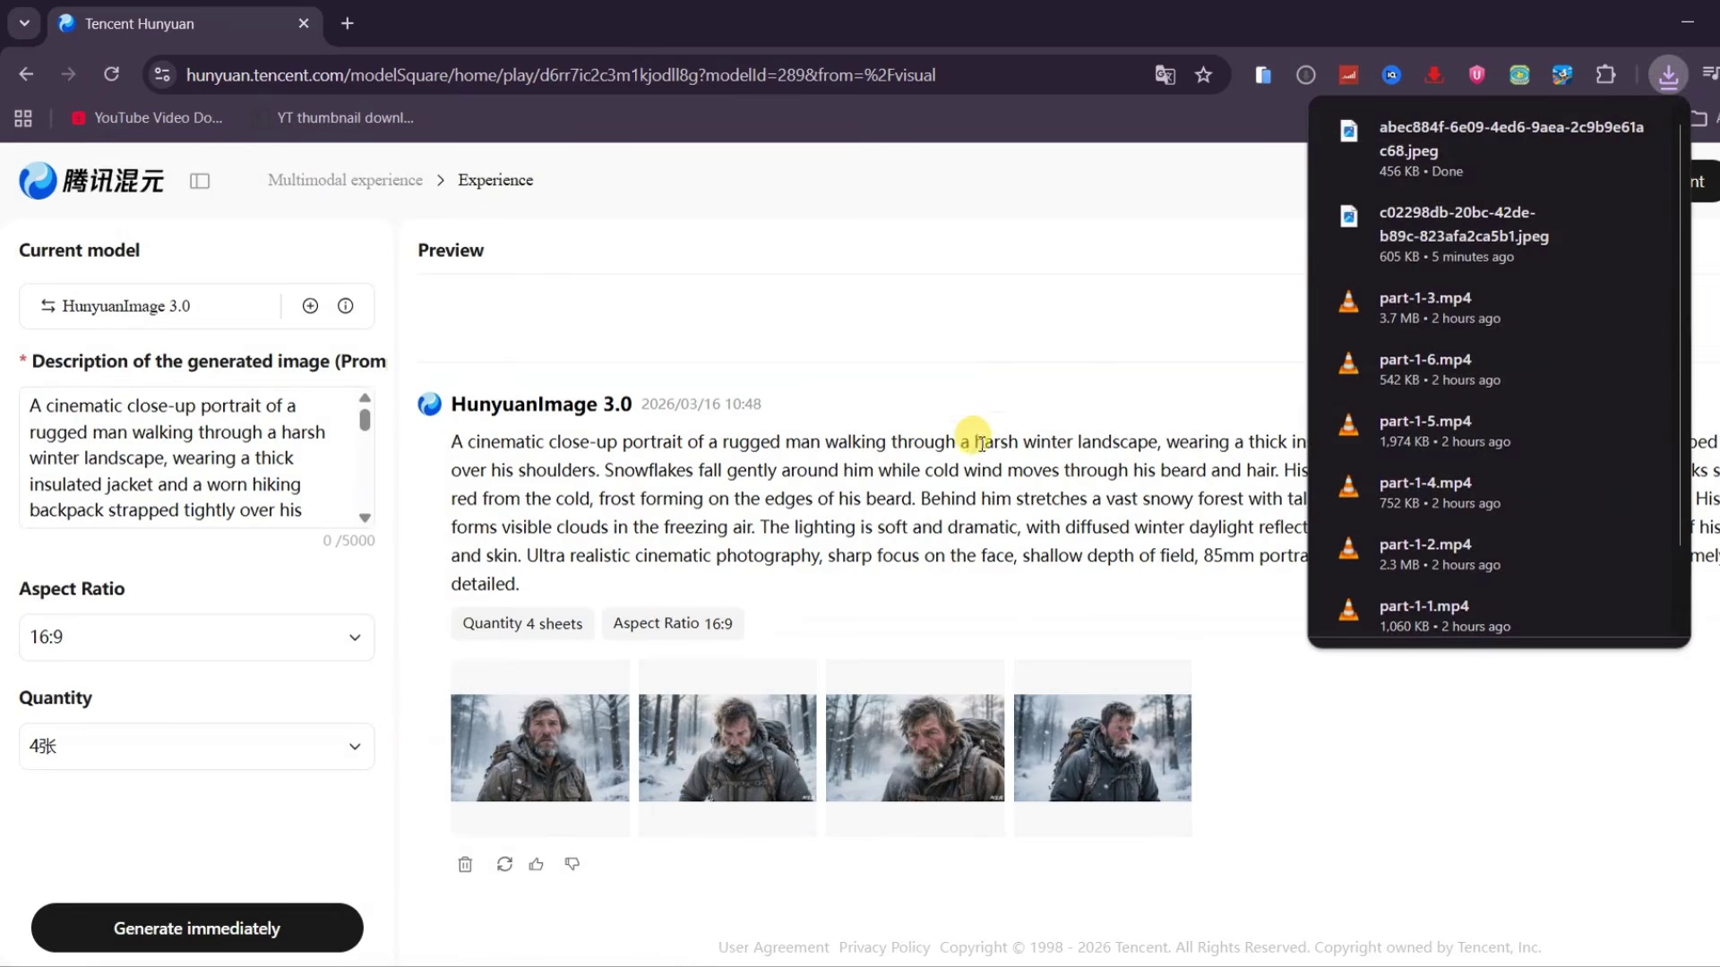
click(1465, 706)
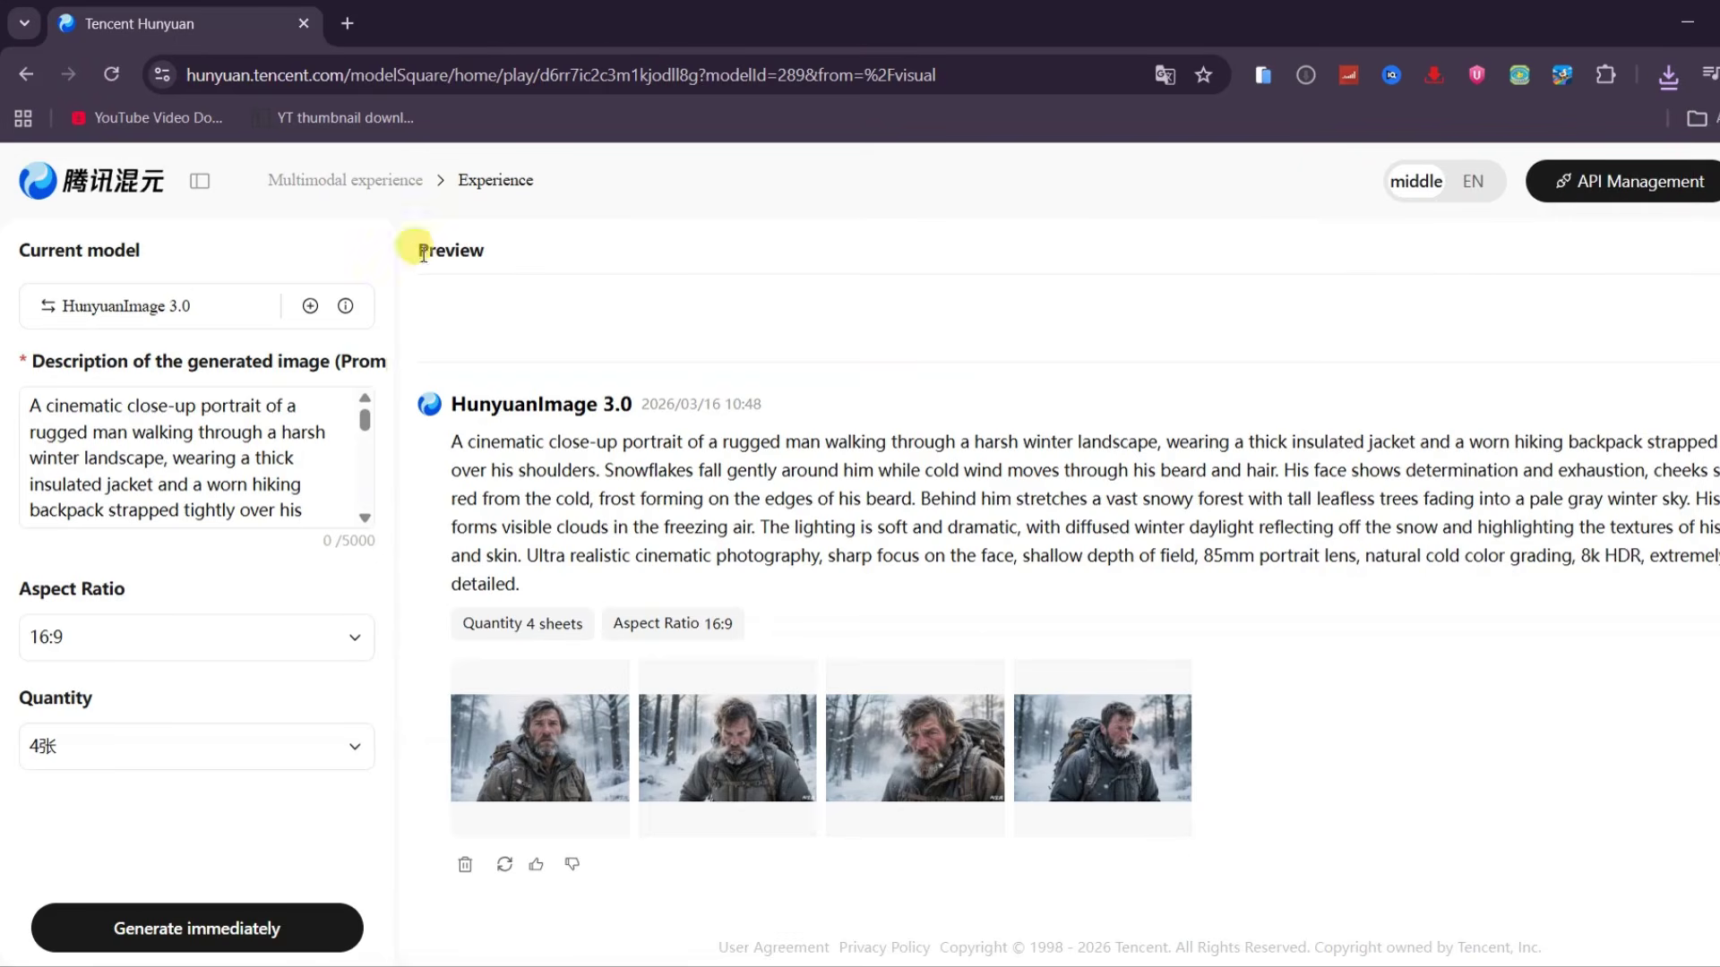
Step: Return to the model gallery and open the HunyuanVideo 1.5 I2V generator
click(419, 182)
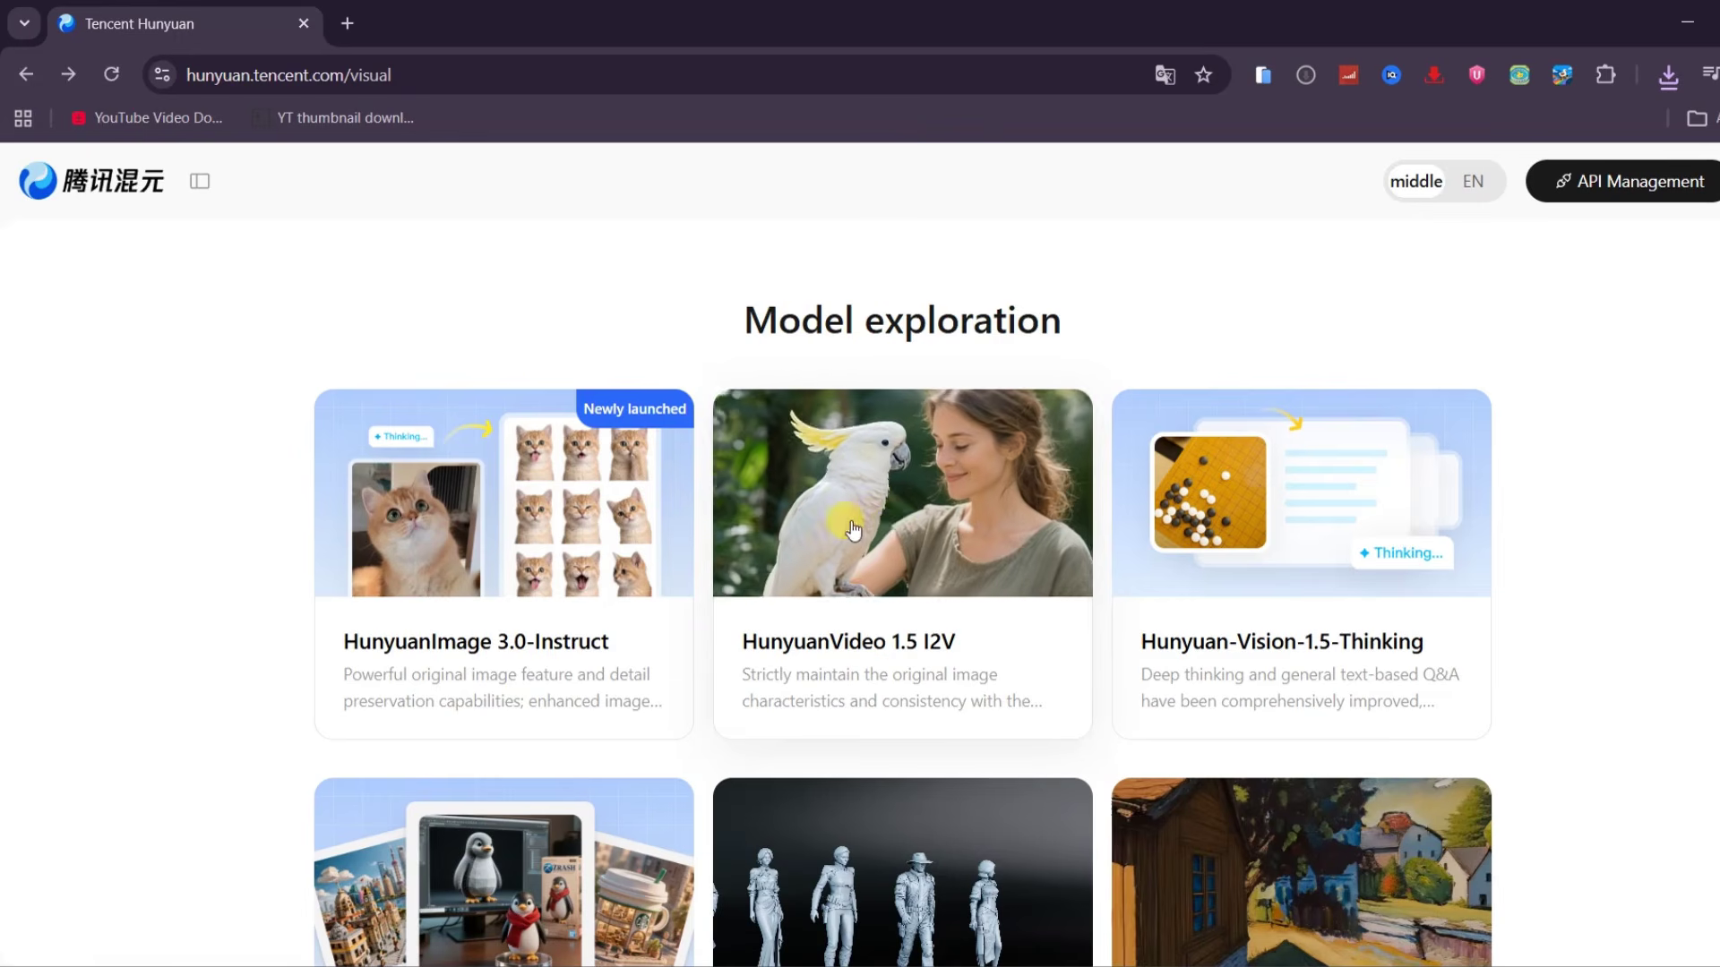
click(955, 557)
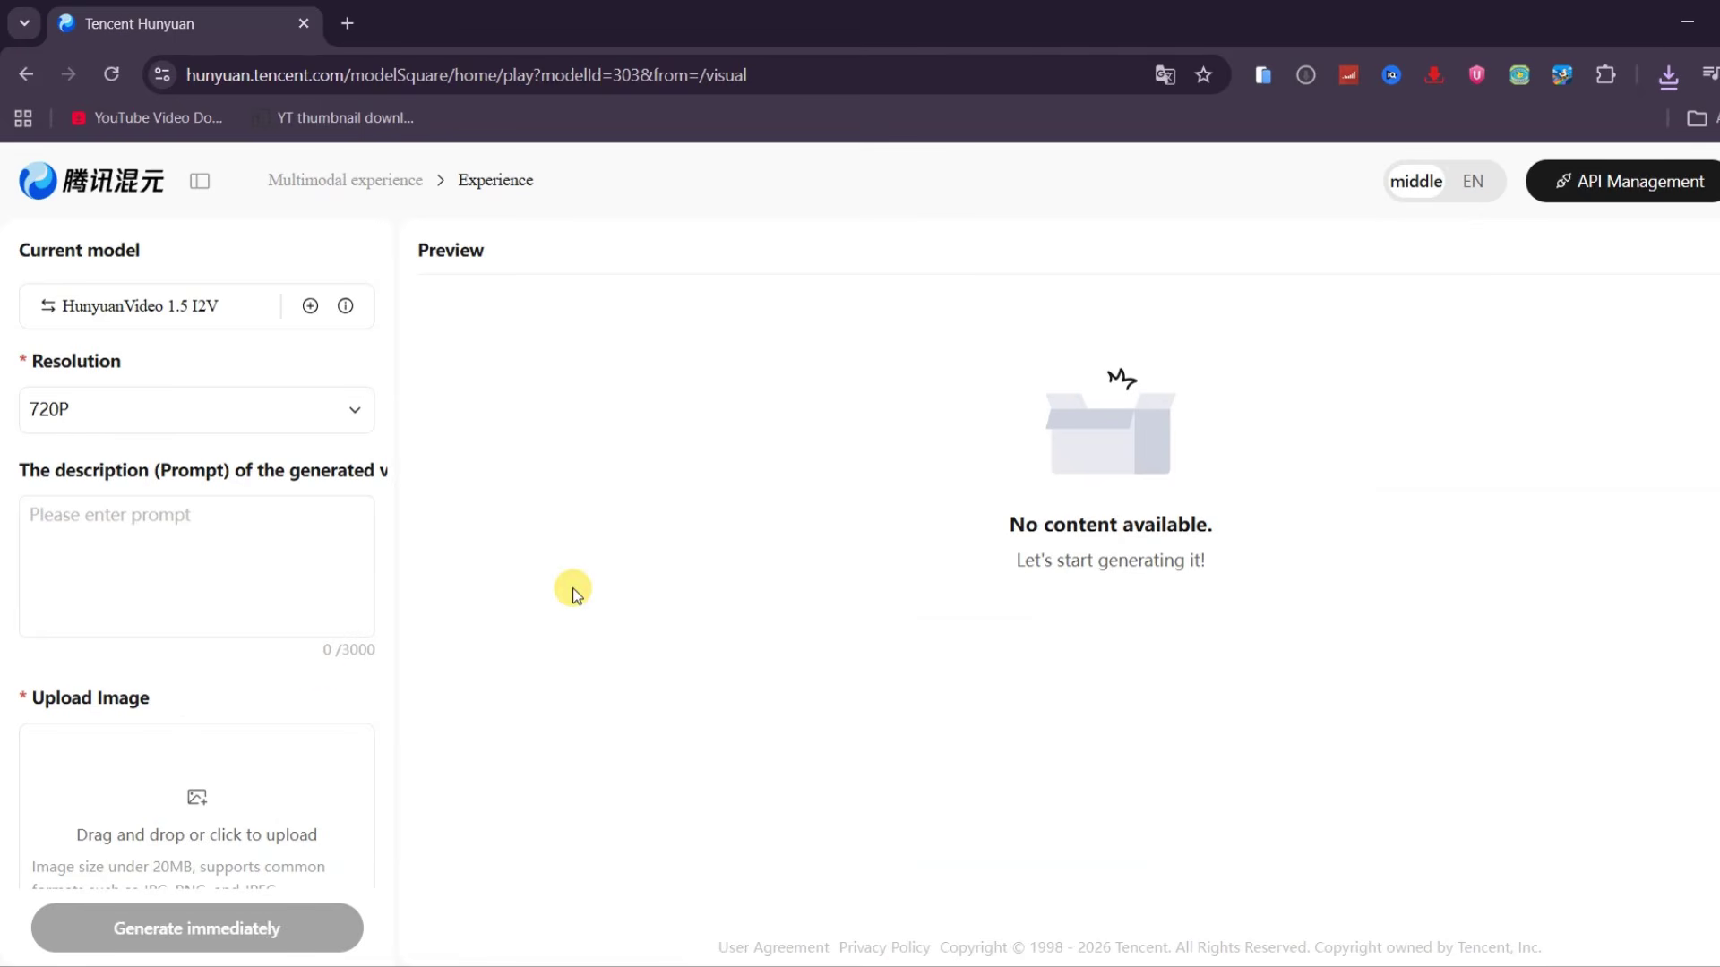
scroll(314, 682, down, 3)
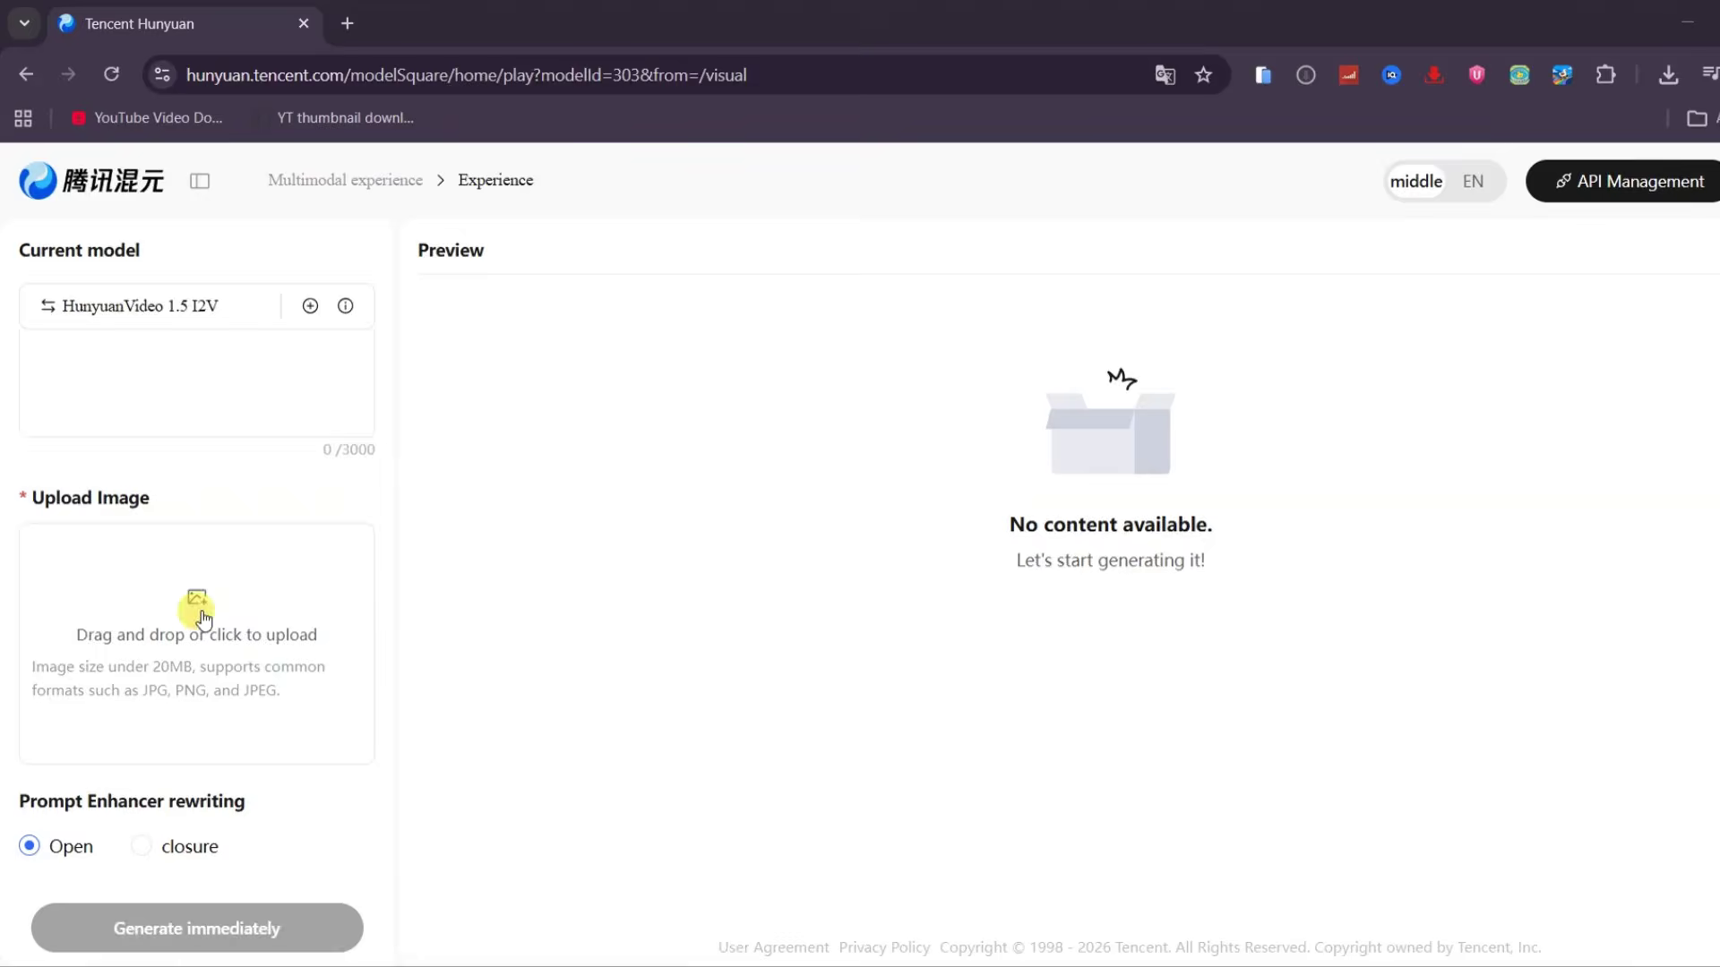
Step: Upload the bear image and paste the bear-sniffing-the-air motion prompt
click(200, 606)
click(1616, 917)
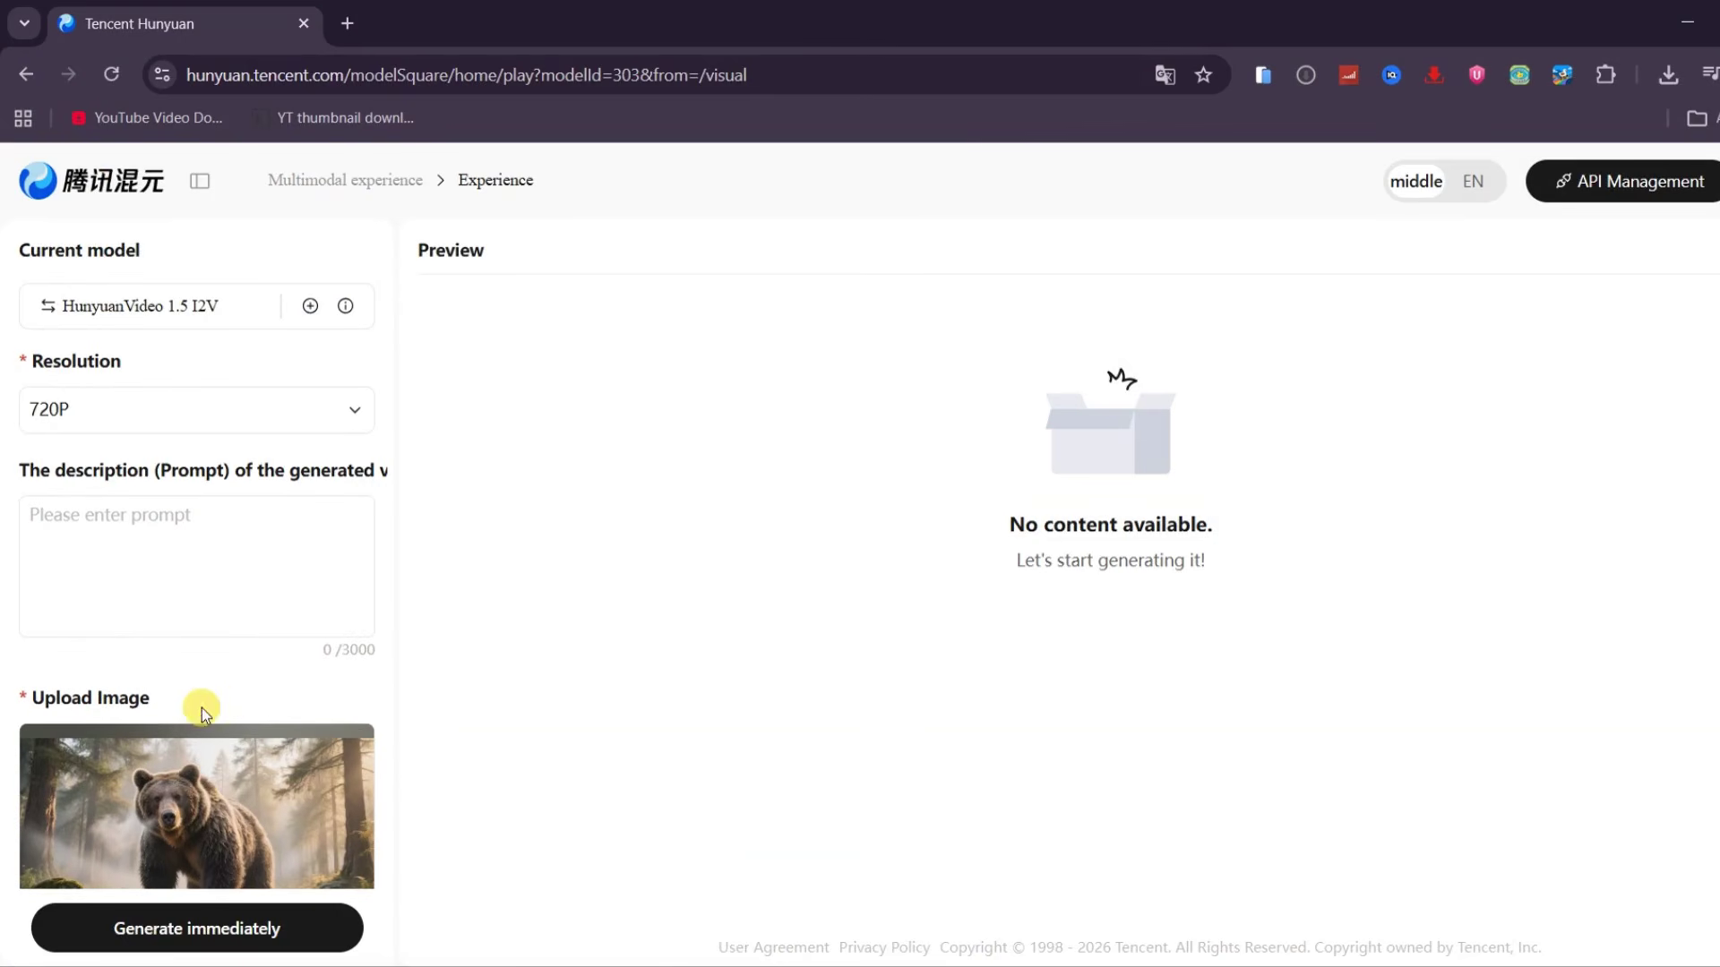
click(106, 530)
key(ctrl+v)
scroll(224, 600, up, 2)
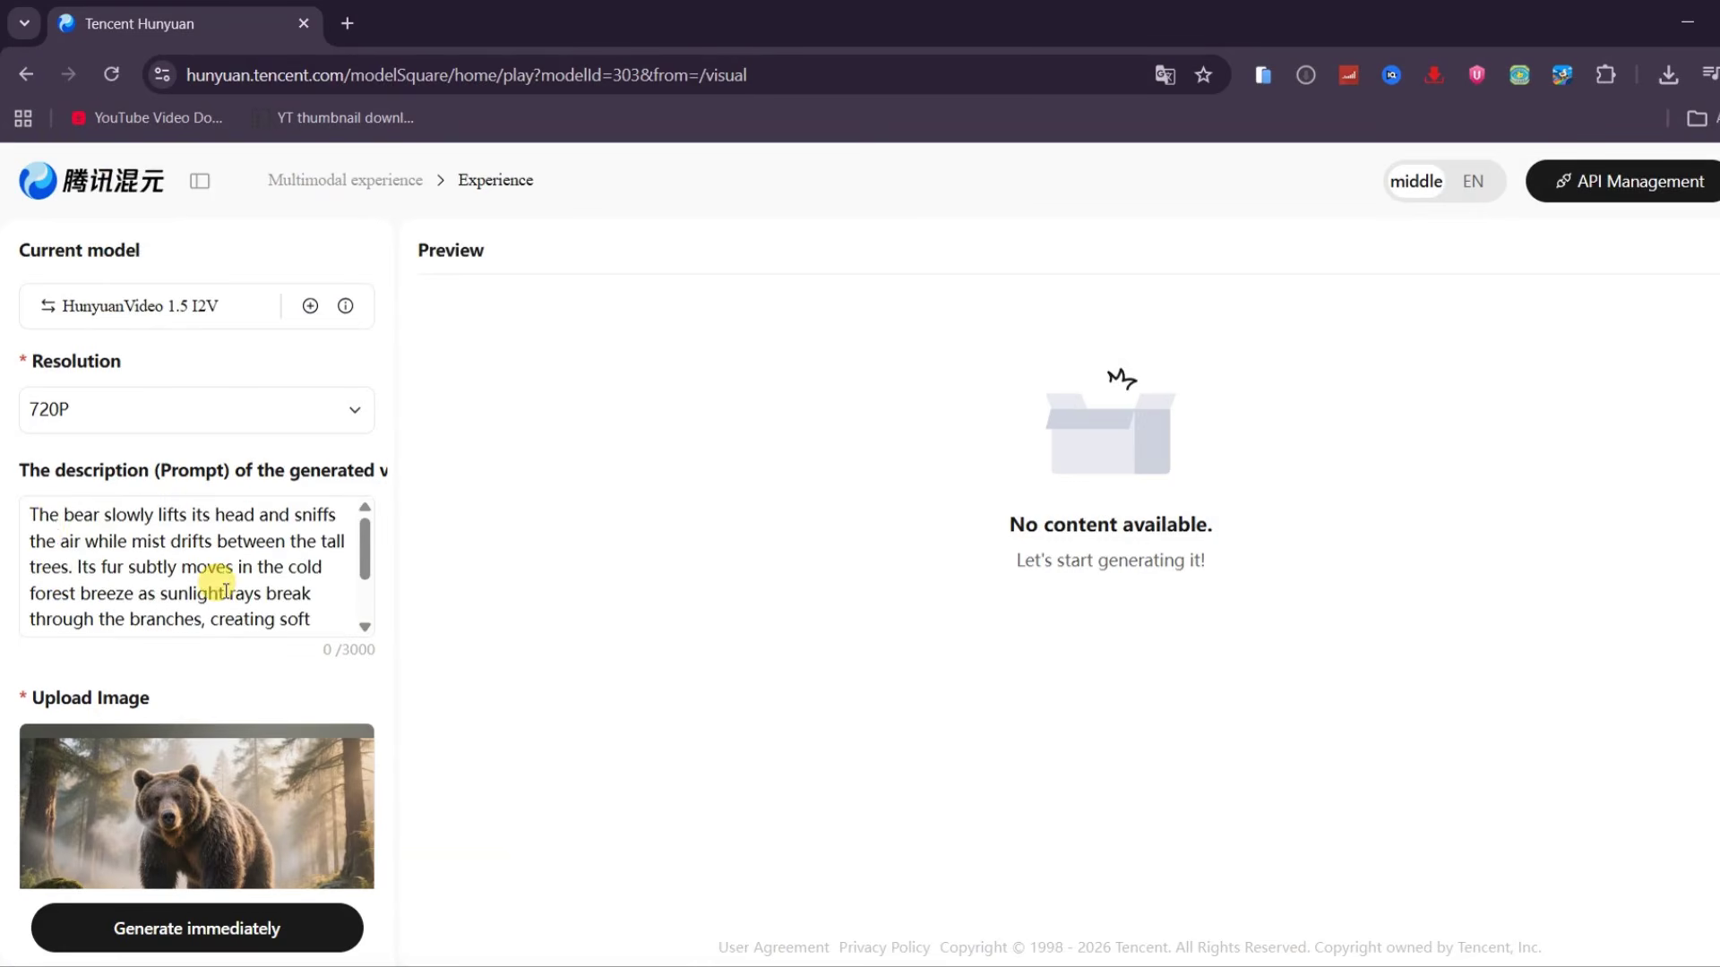
drag(28, 515, 324, 625)
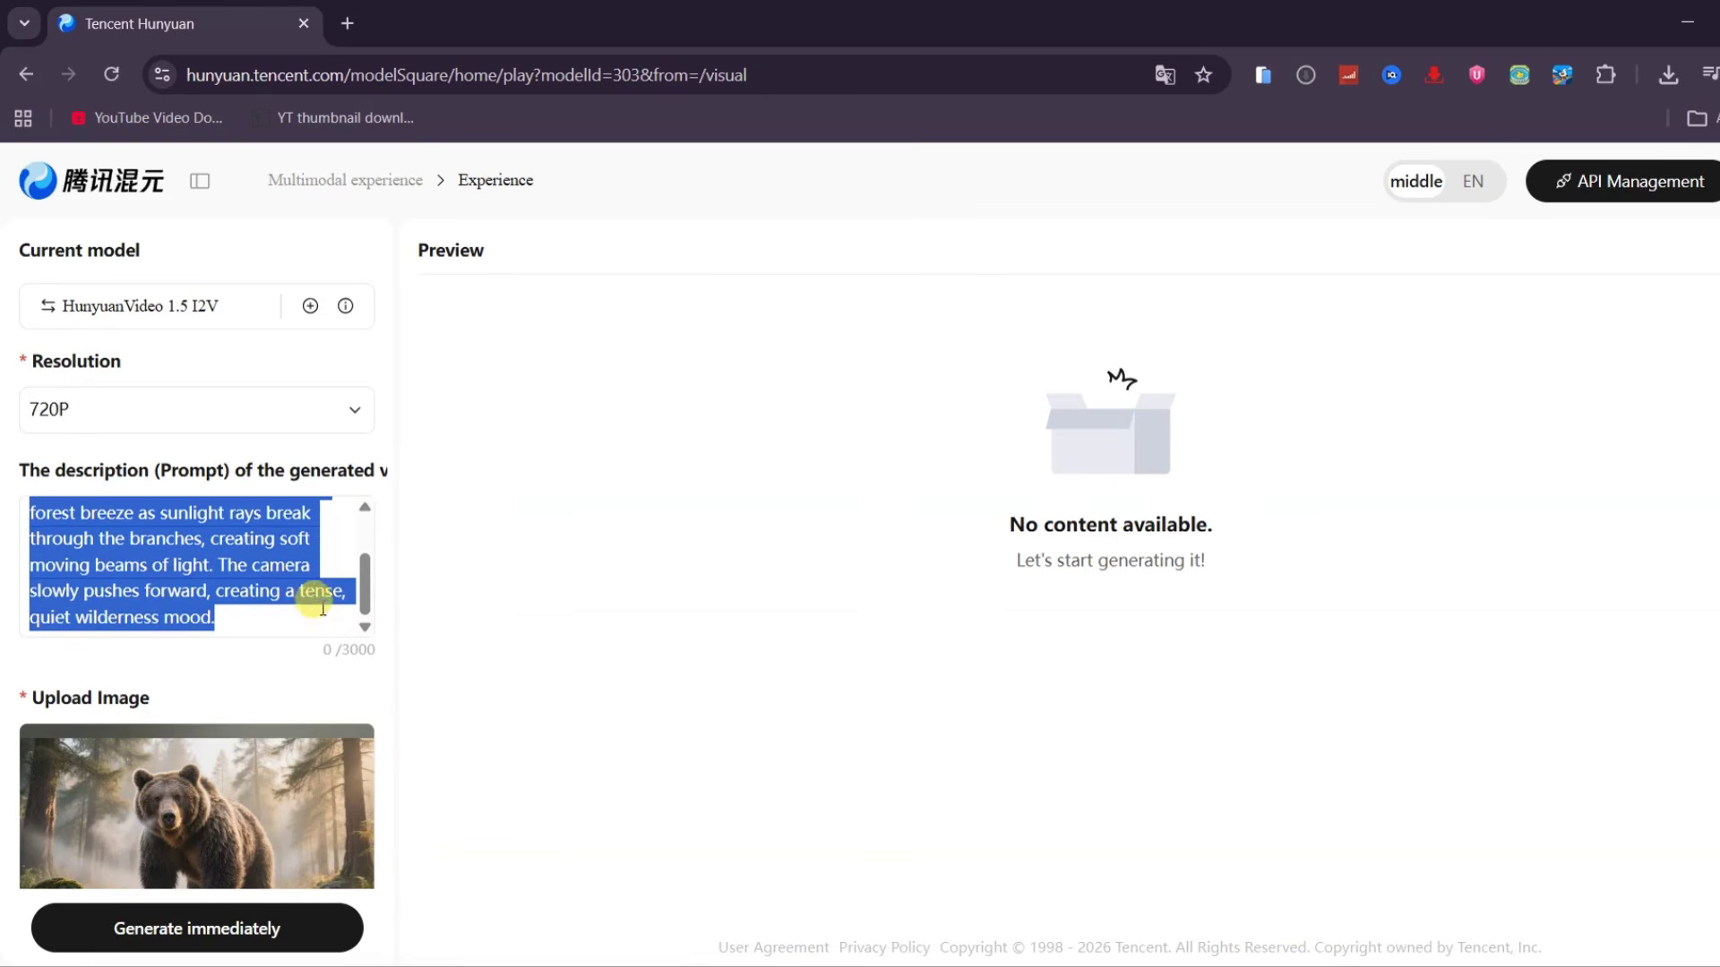
scroll(161, 587, up, 3)
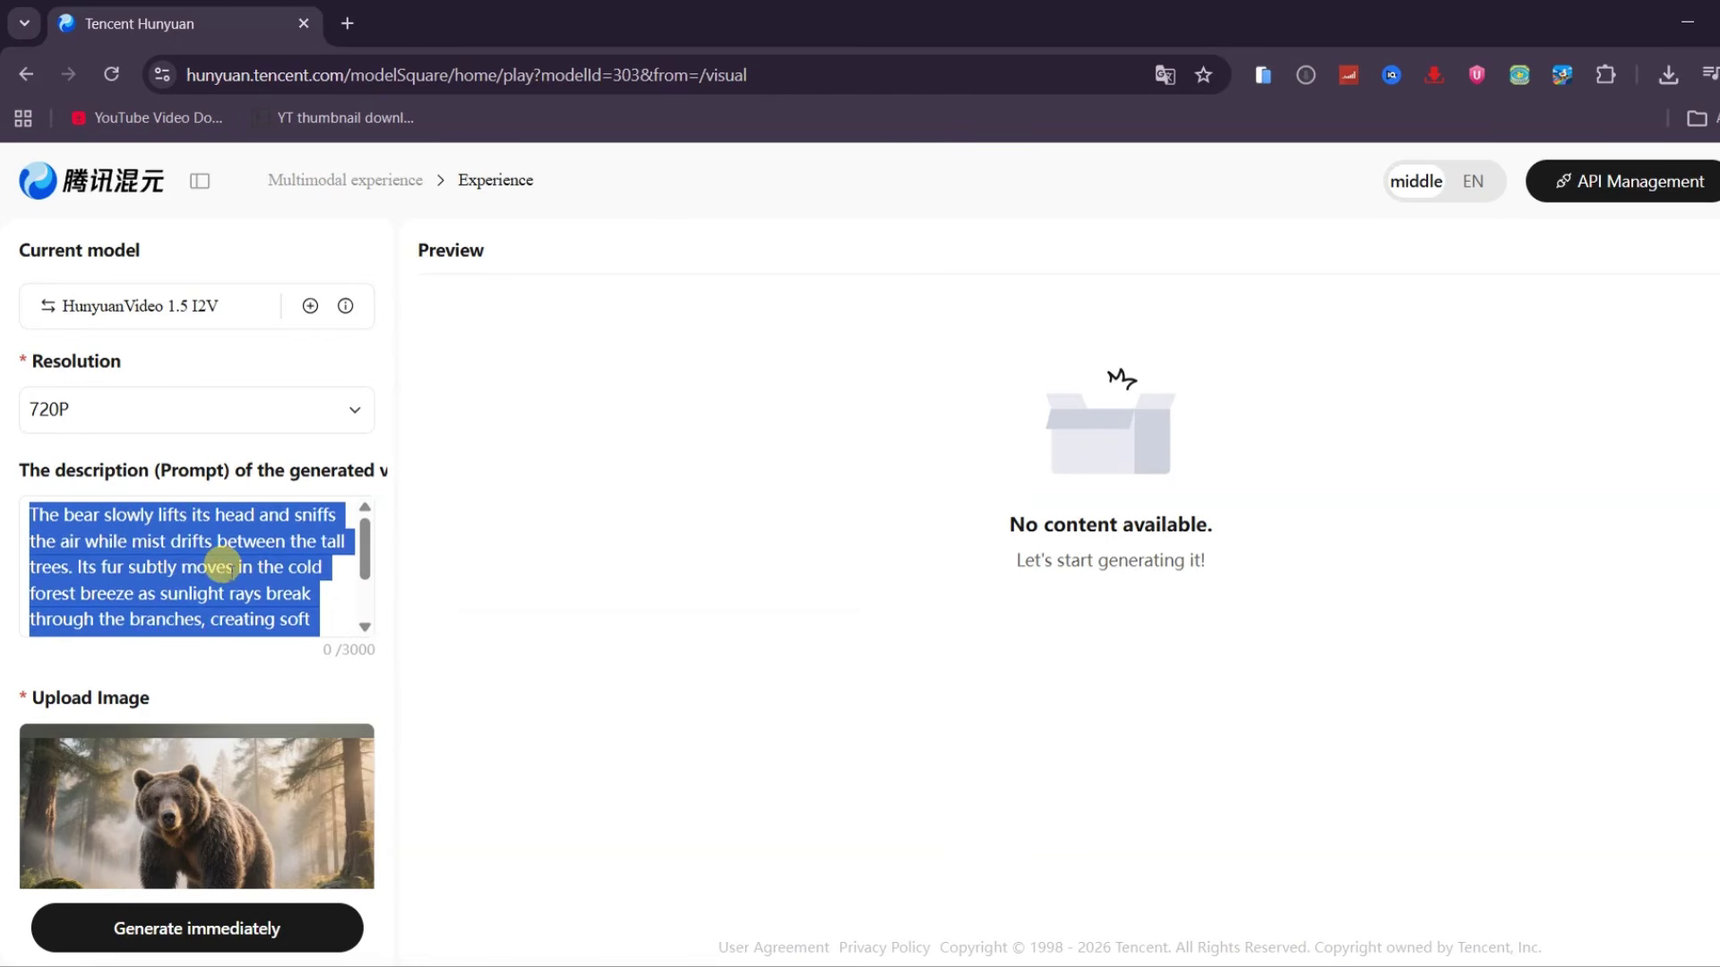
scroll(224, 564, down, 3)
click(249, 617)
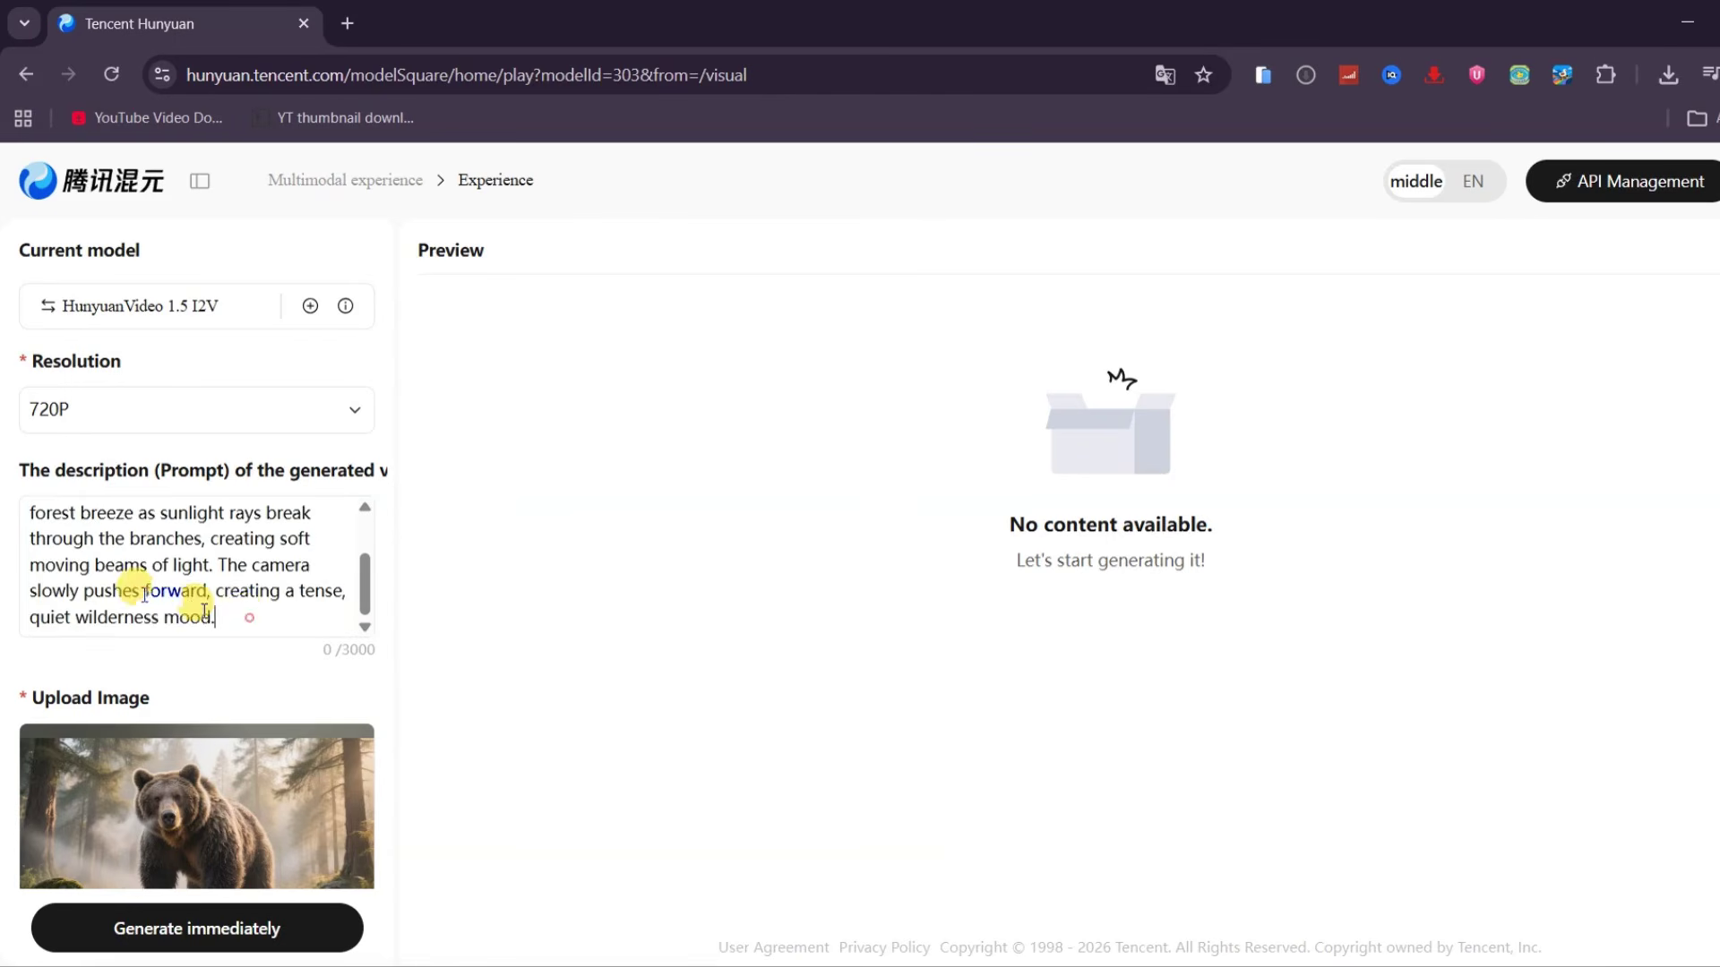
scroll(149, 588, up, 2)
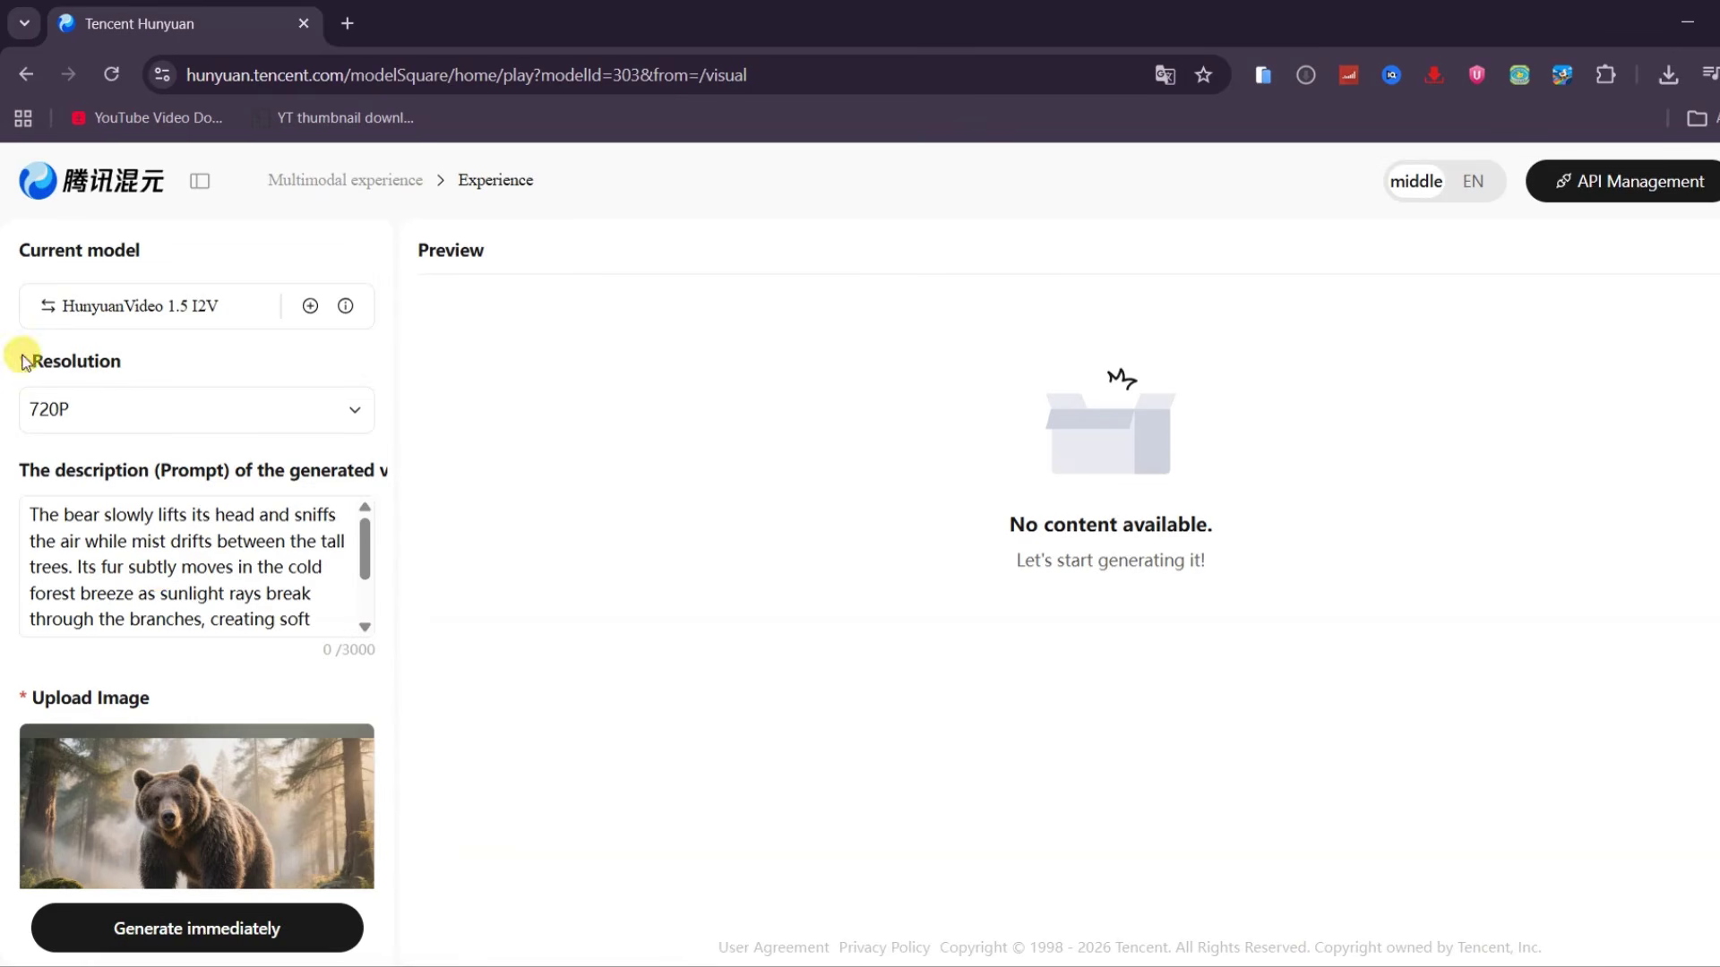
Step: Keep 720P resolution, check Prompt Enhancer is on, and start generating the bear video
click(356, 415)
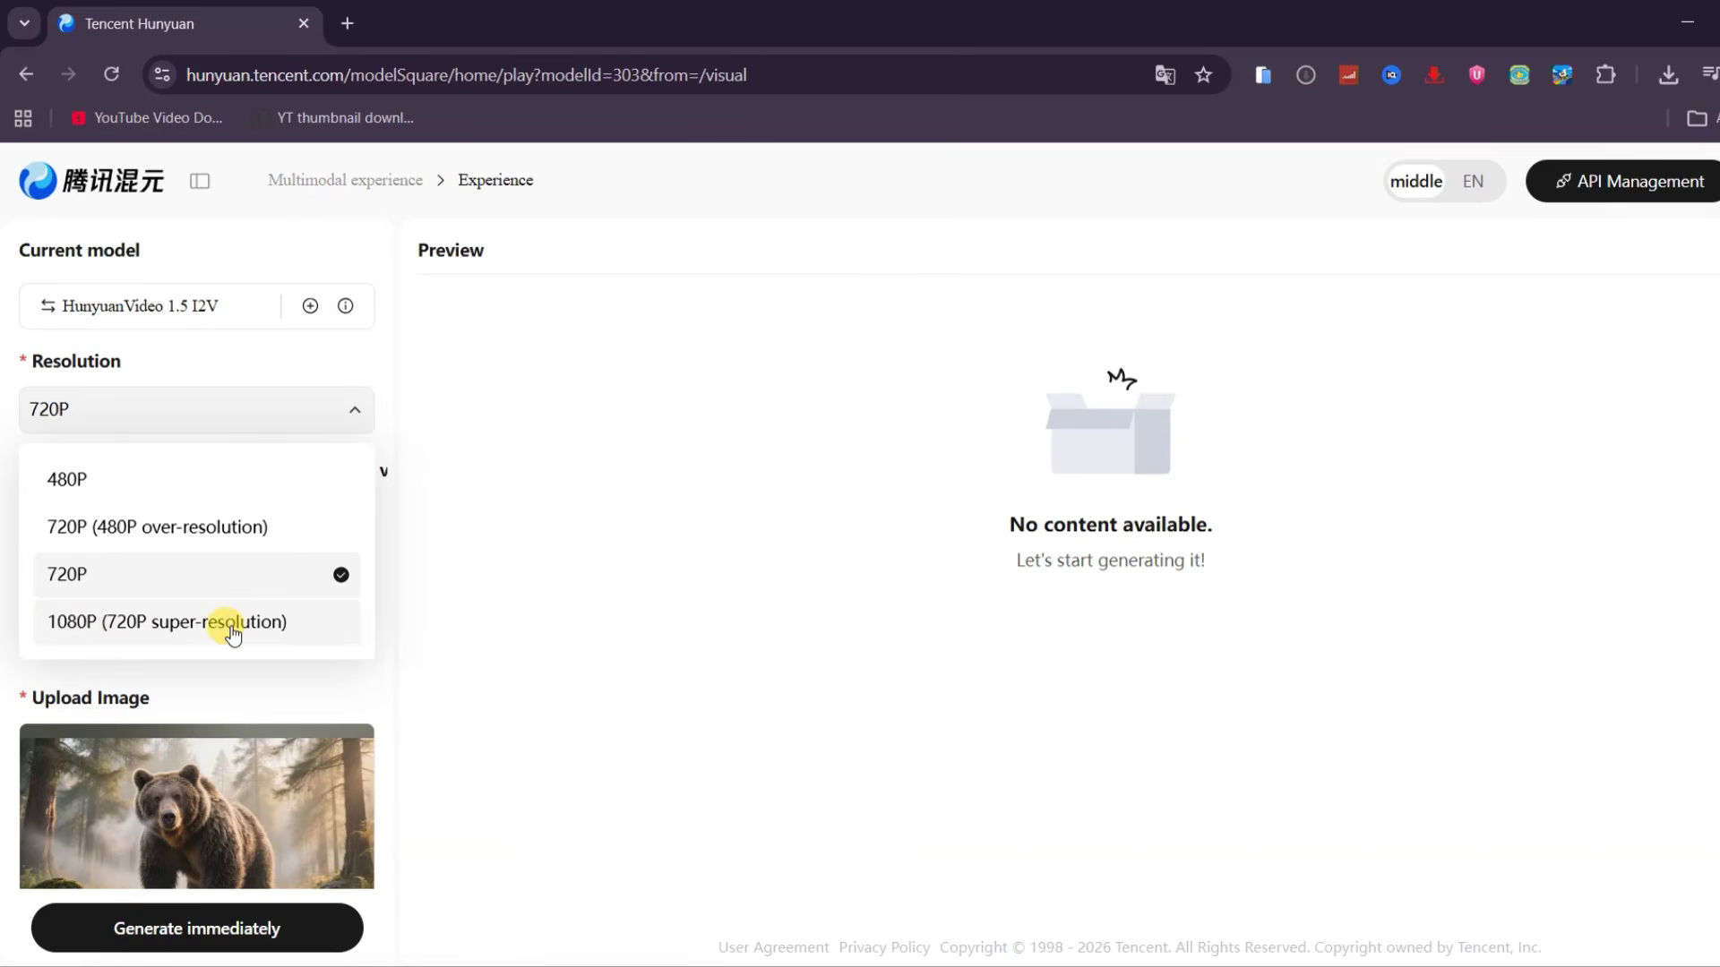
click(92, 588)
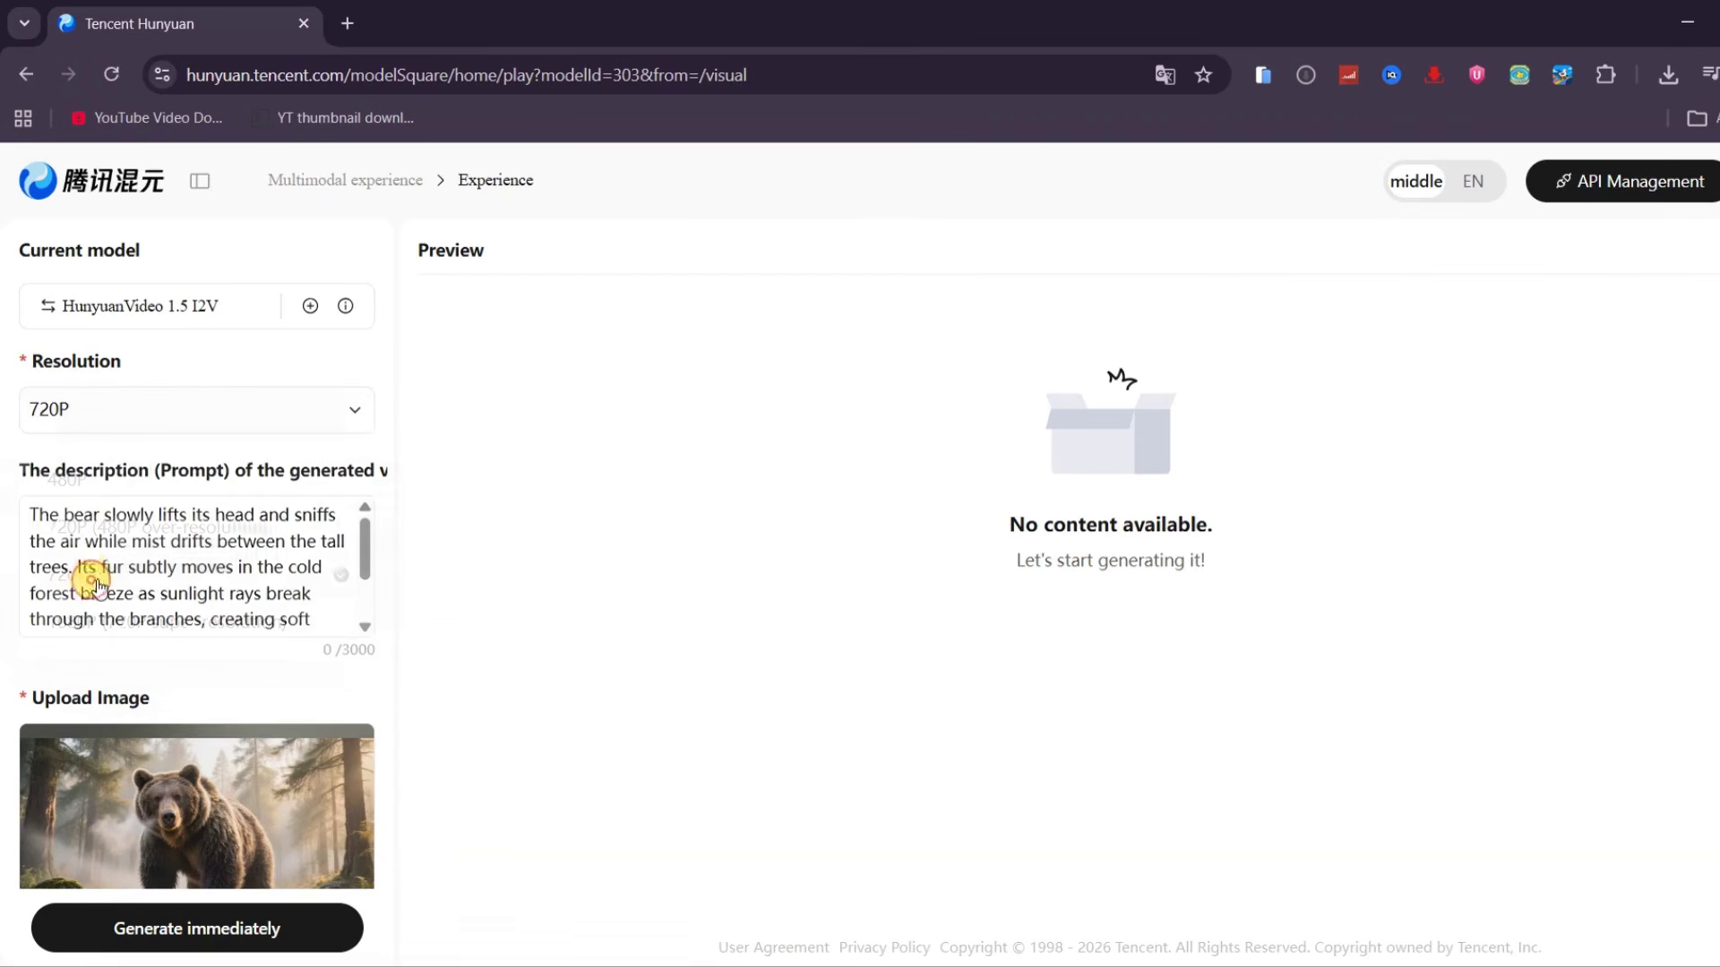
scroll(117, 529, down, 3)
scroll(237, 619, down, 2)
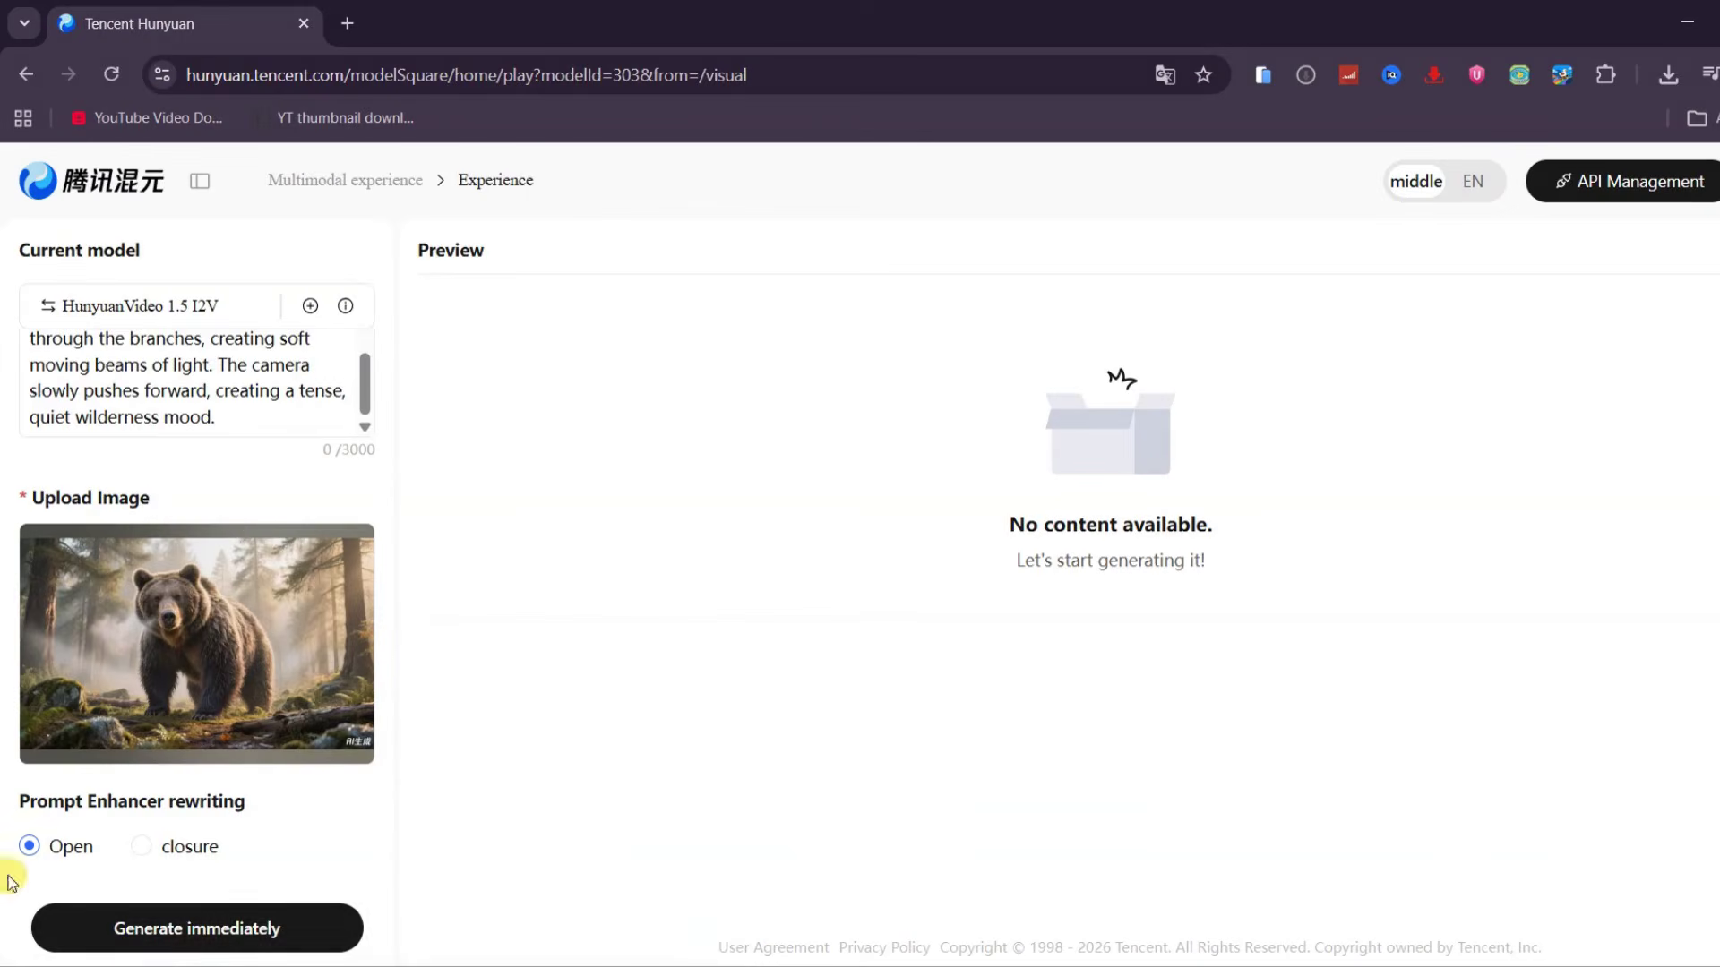
click(652, 920)
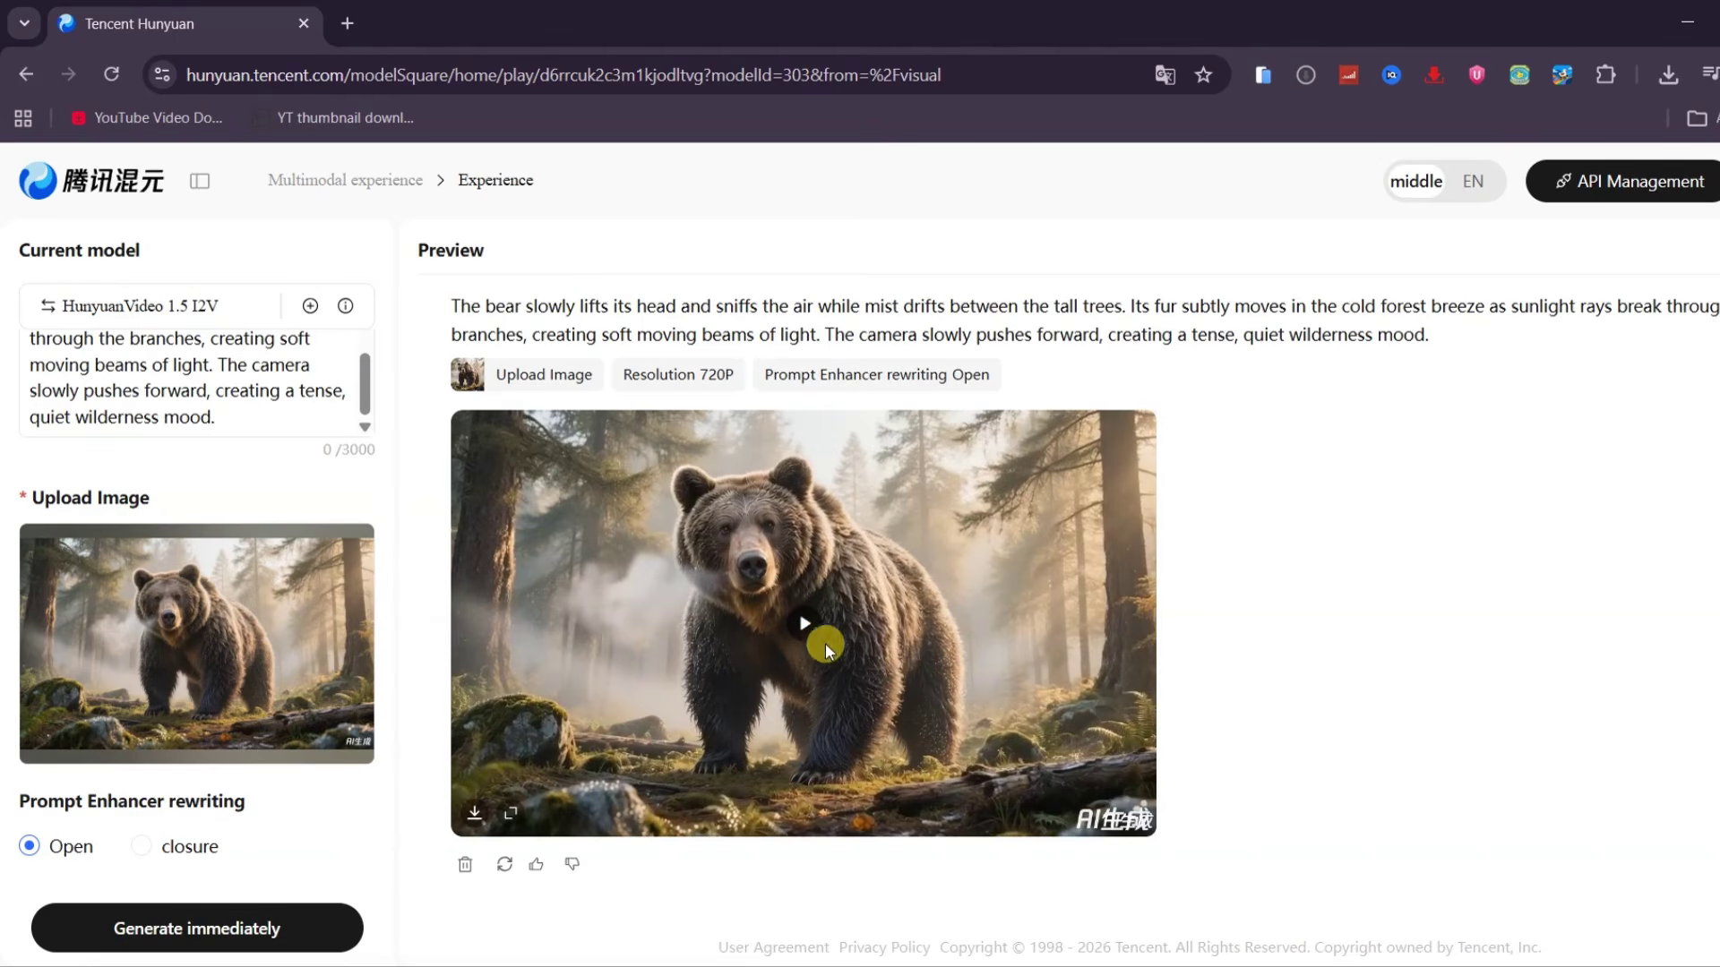
Step: Play the generated 720P bear video in the preview, twice
click(774, 642)
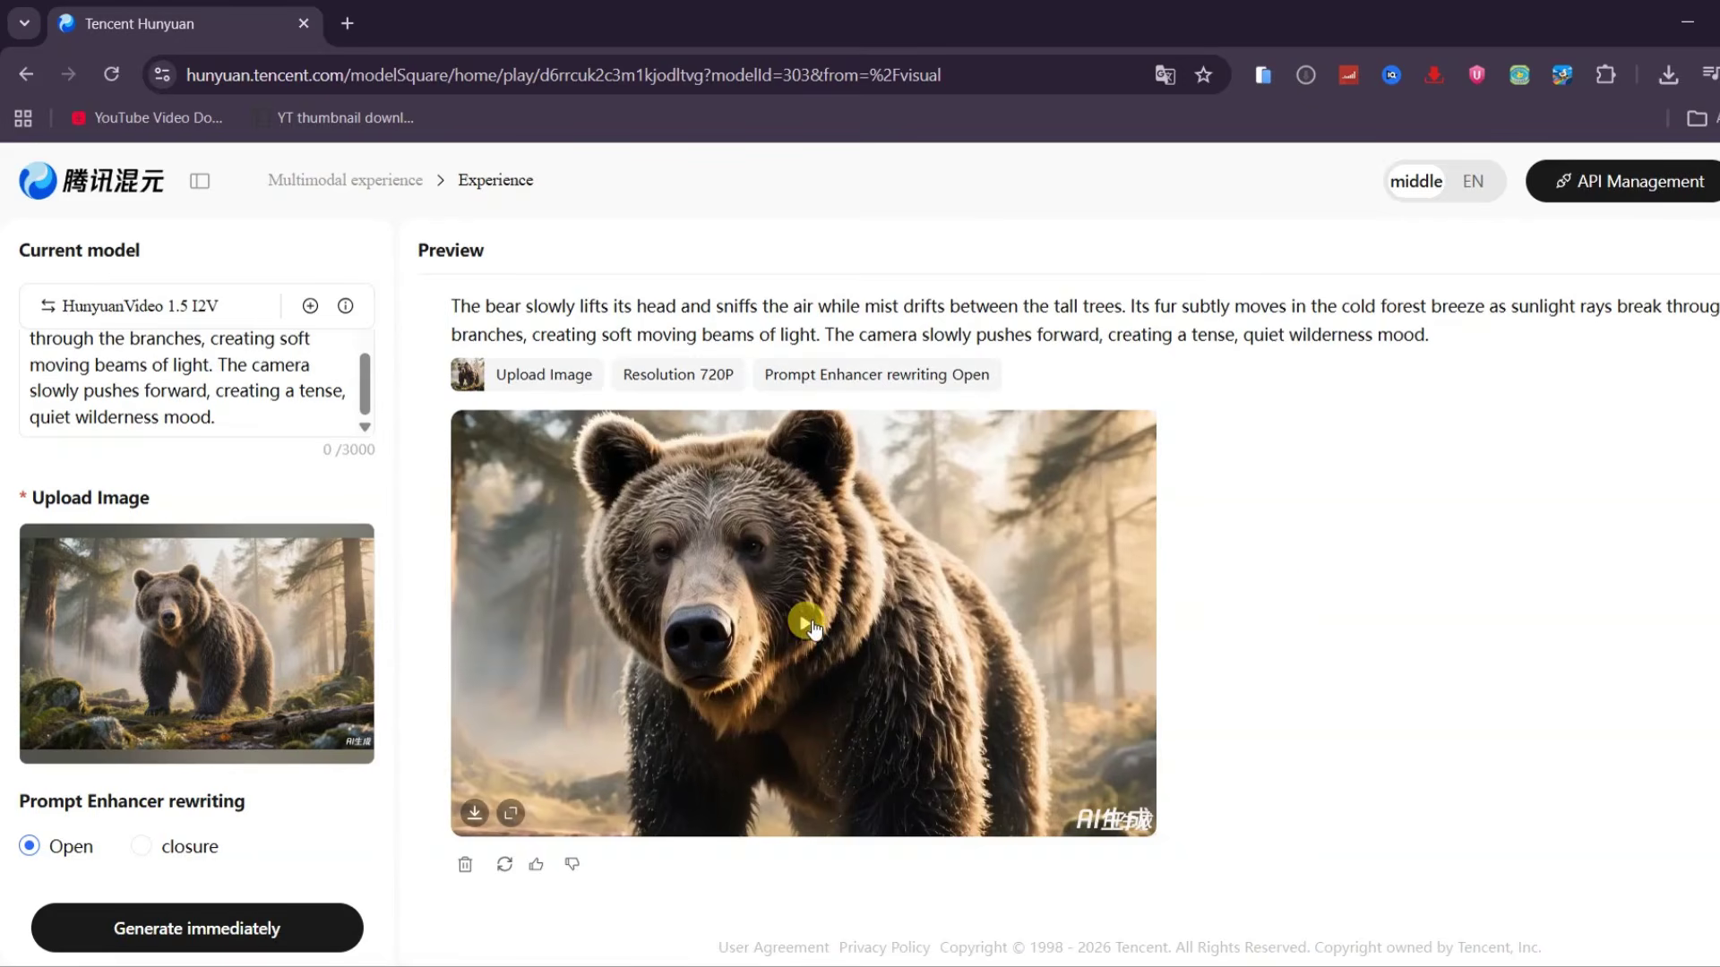
click(804, 620)
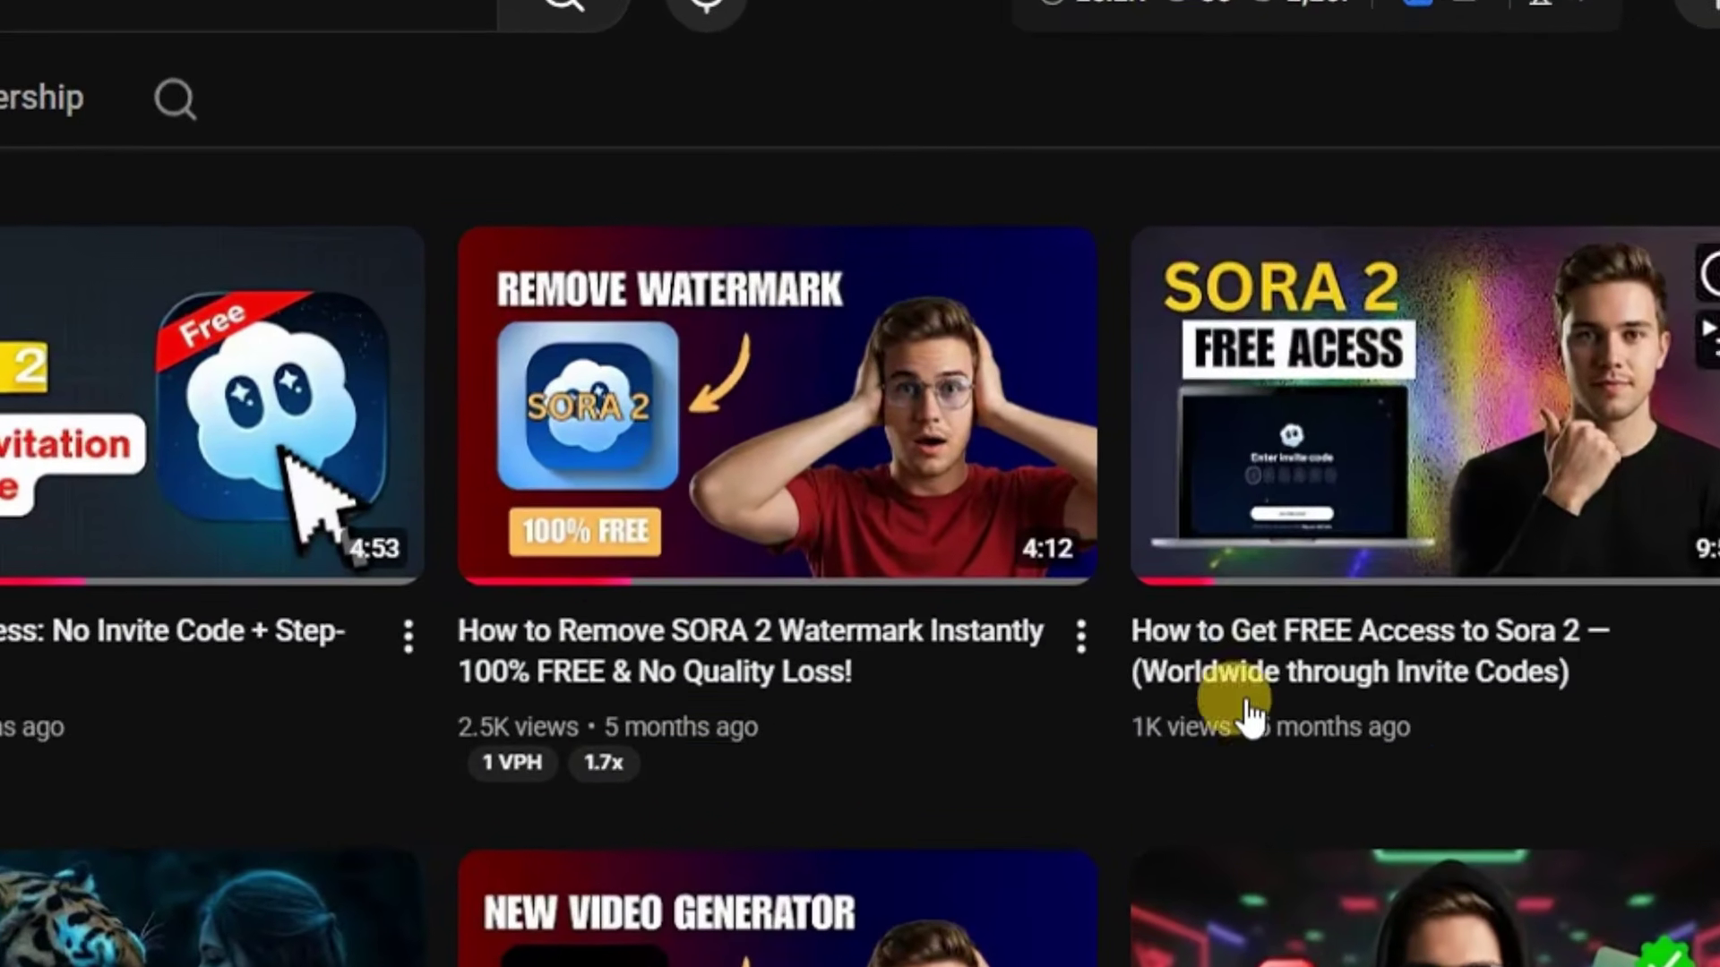
mouse_move(858, 772)
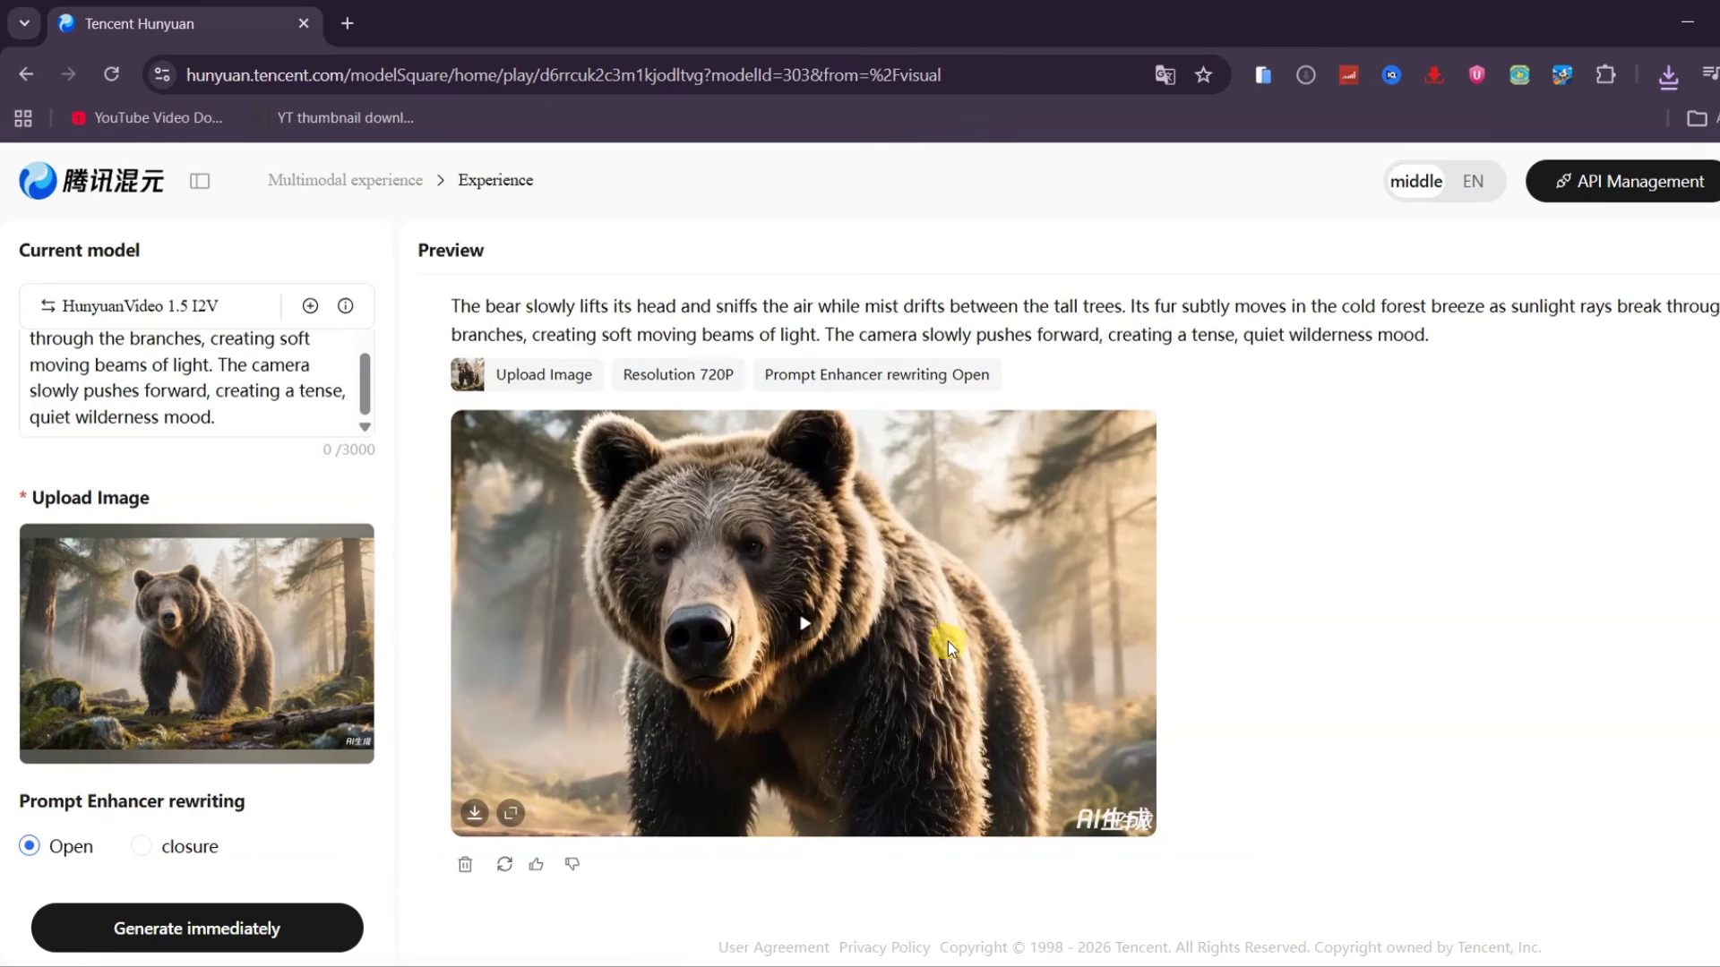
Step: Replace the uploaded bear image with the winter hiker image
mouse_move(195, 614)
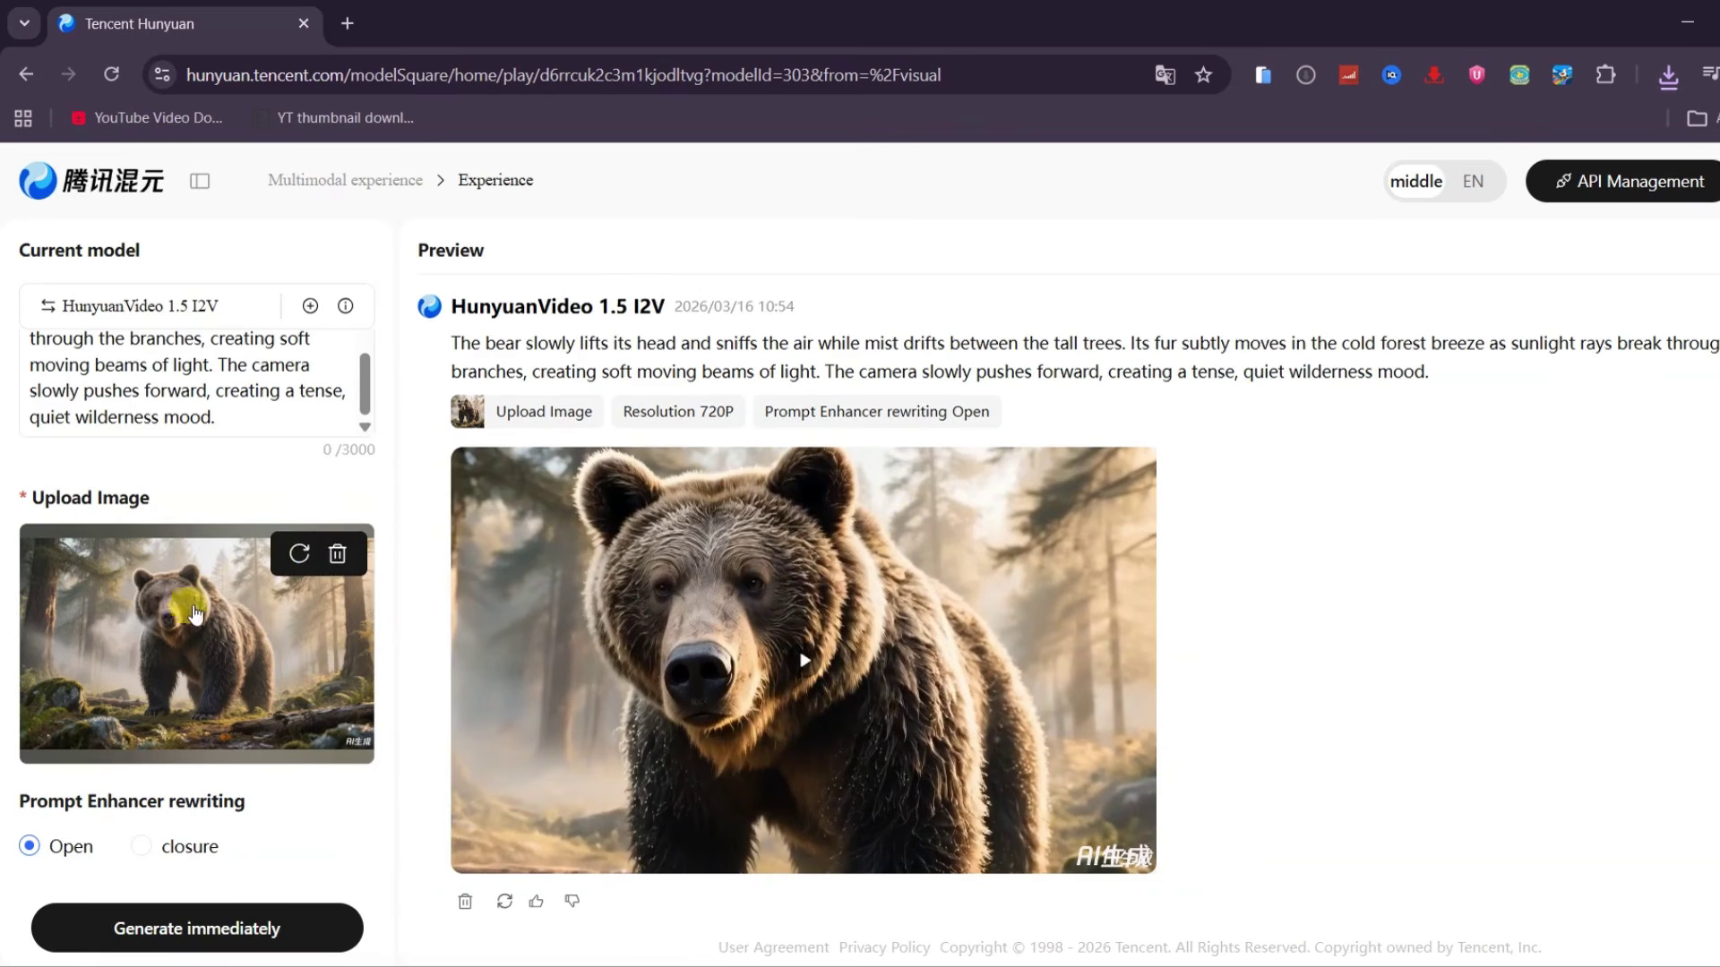
click(337, 553)
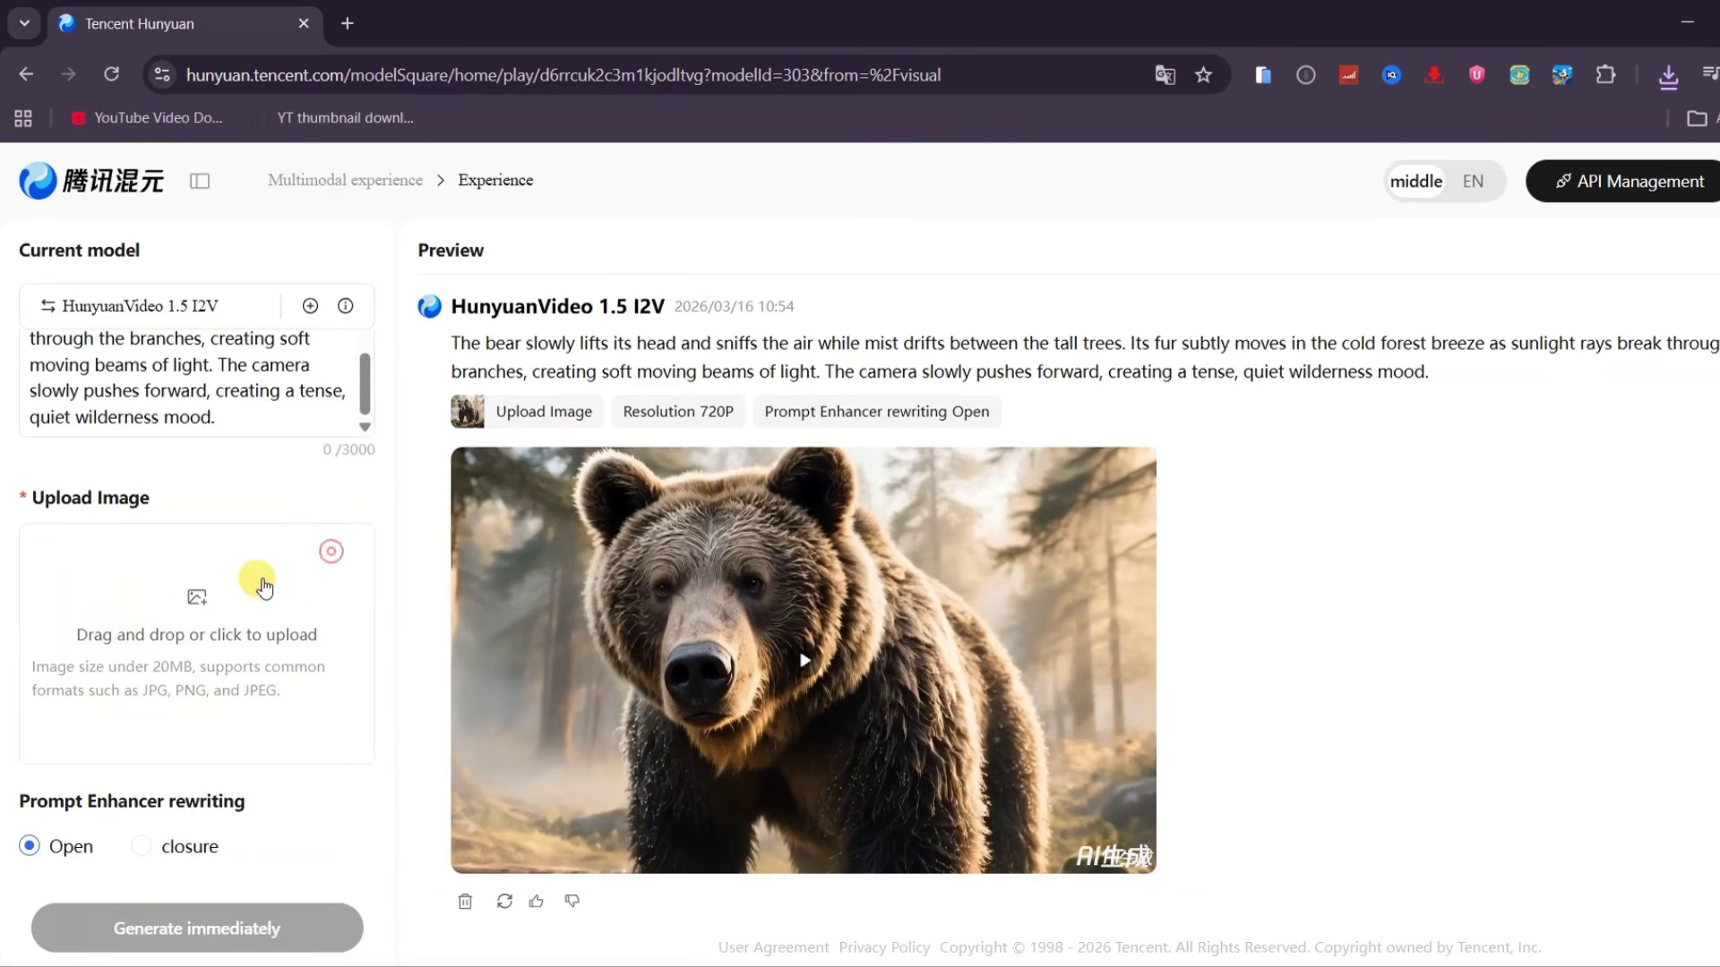
click(196, 598)
click(324, 345)
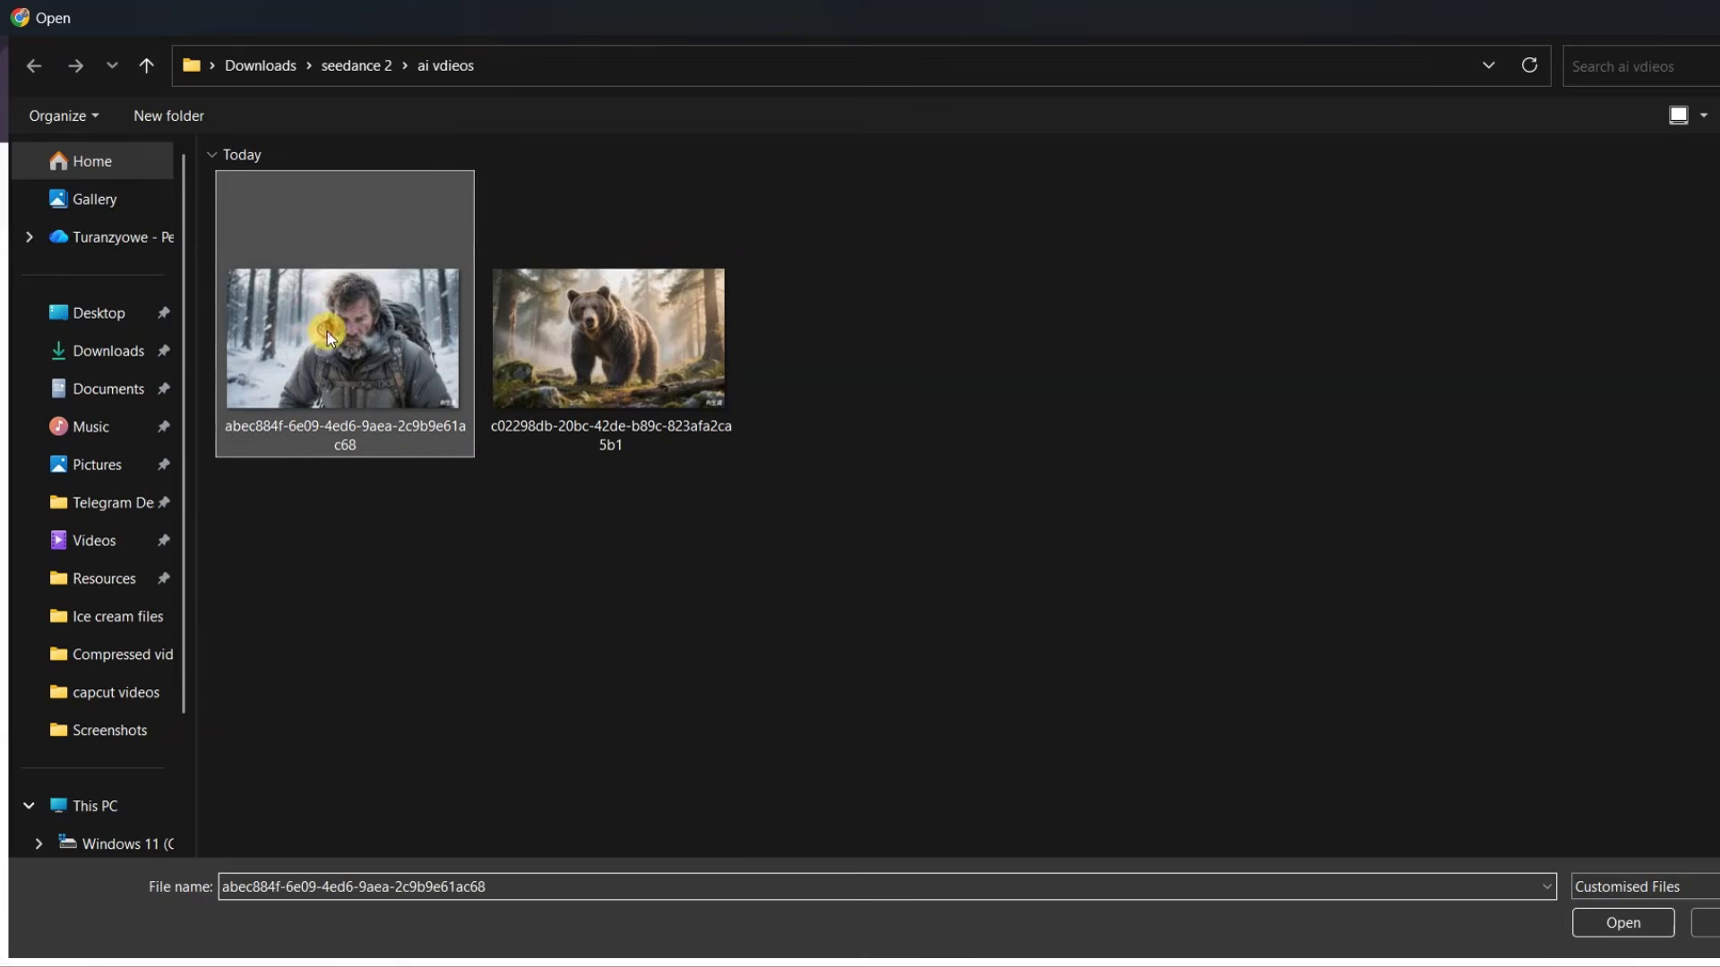
click(1584, 925)
Step: Paste the snowy-walk hiker prompt, then play and stop the hiker video
key(ctrl+a)
key(ctrl+v)
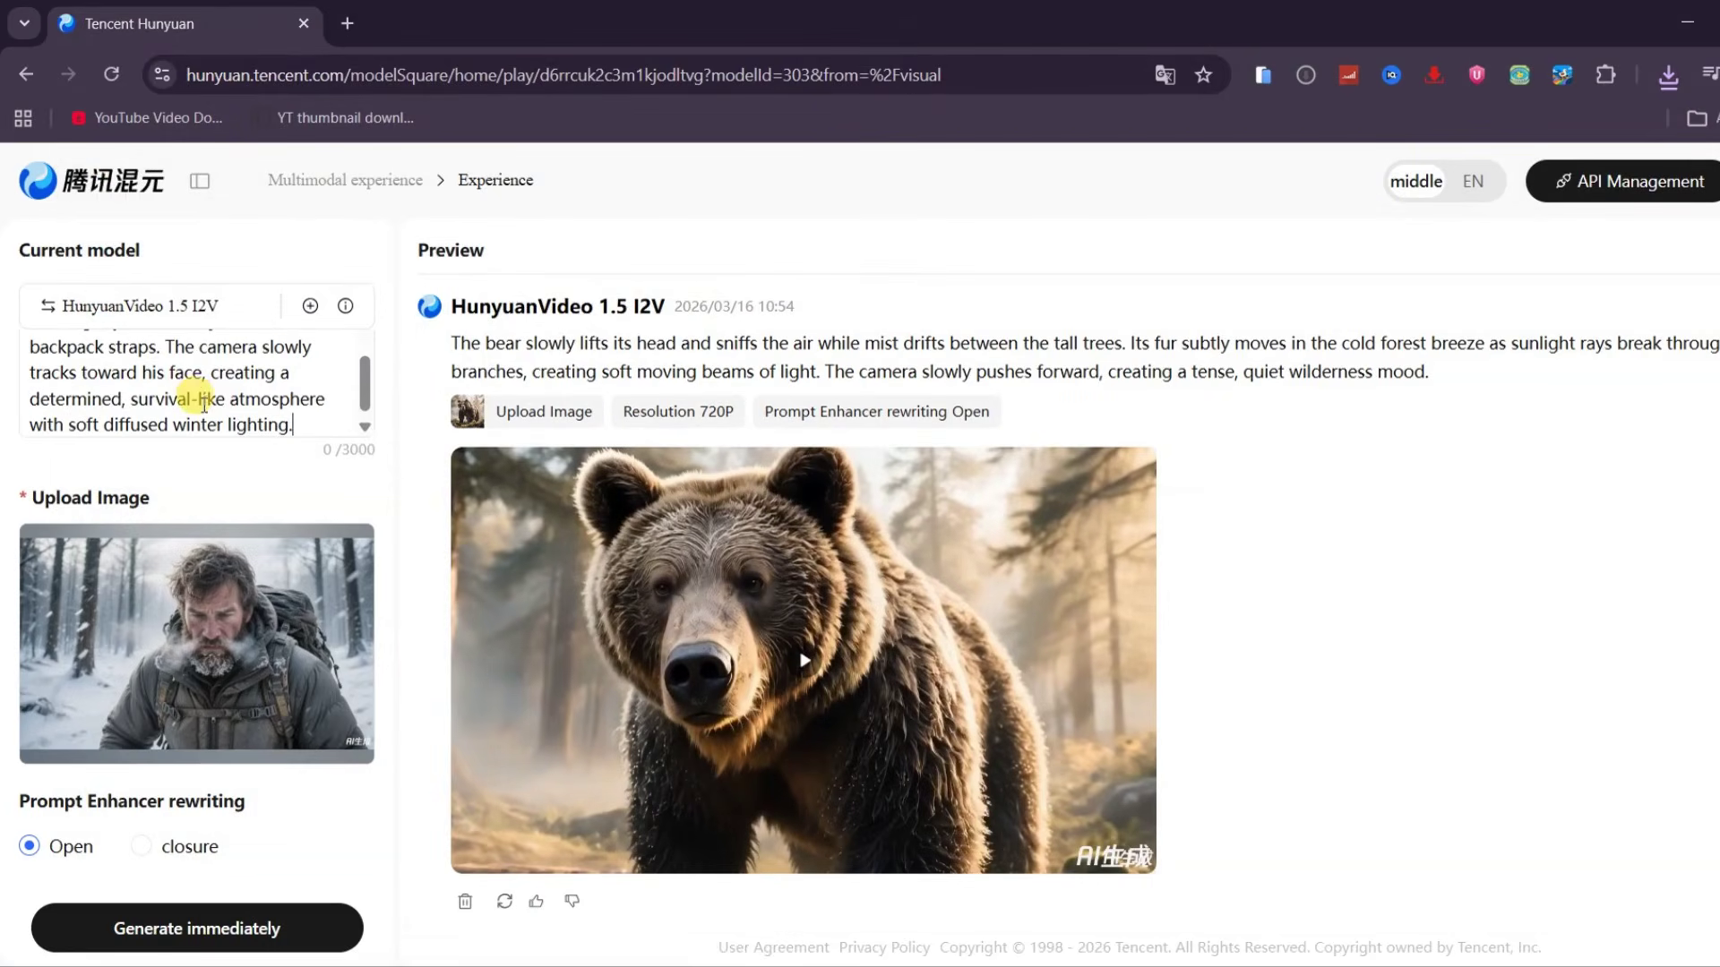
mouse_move(305, 696)
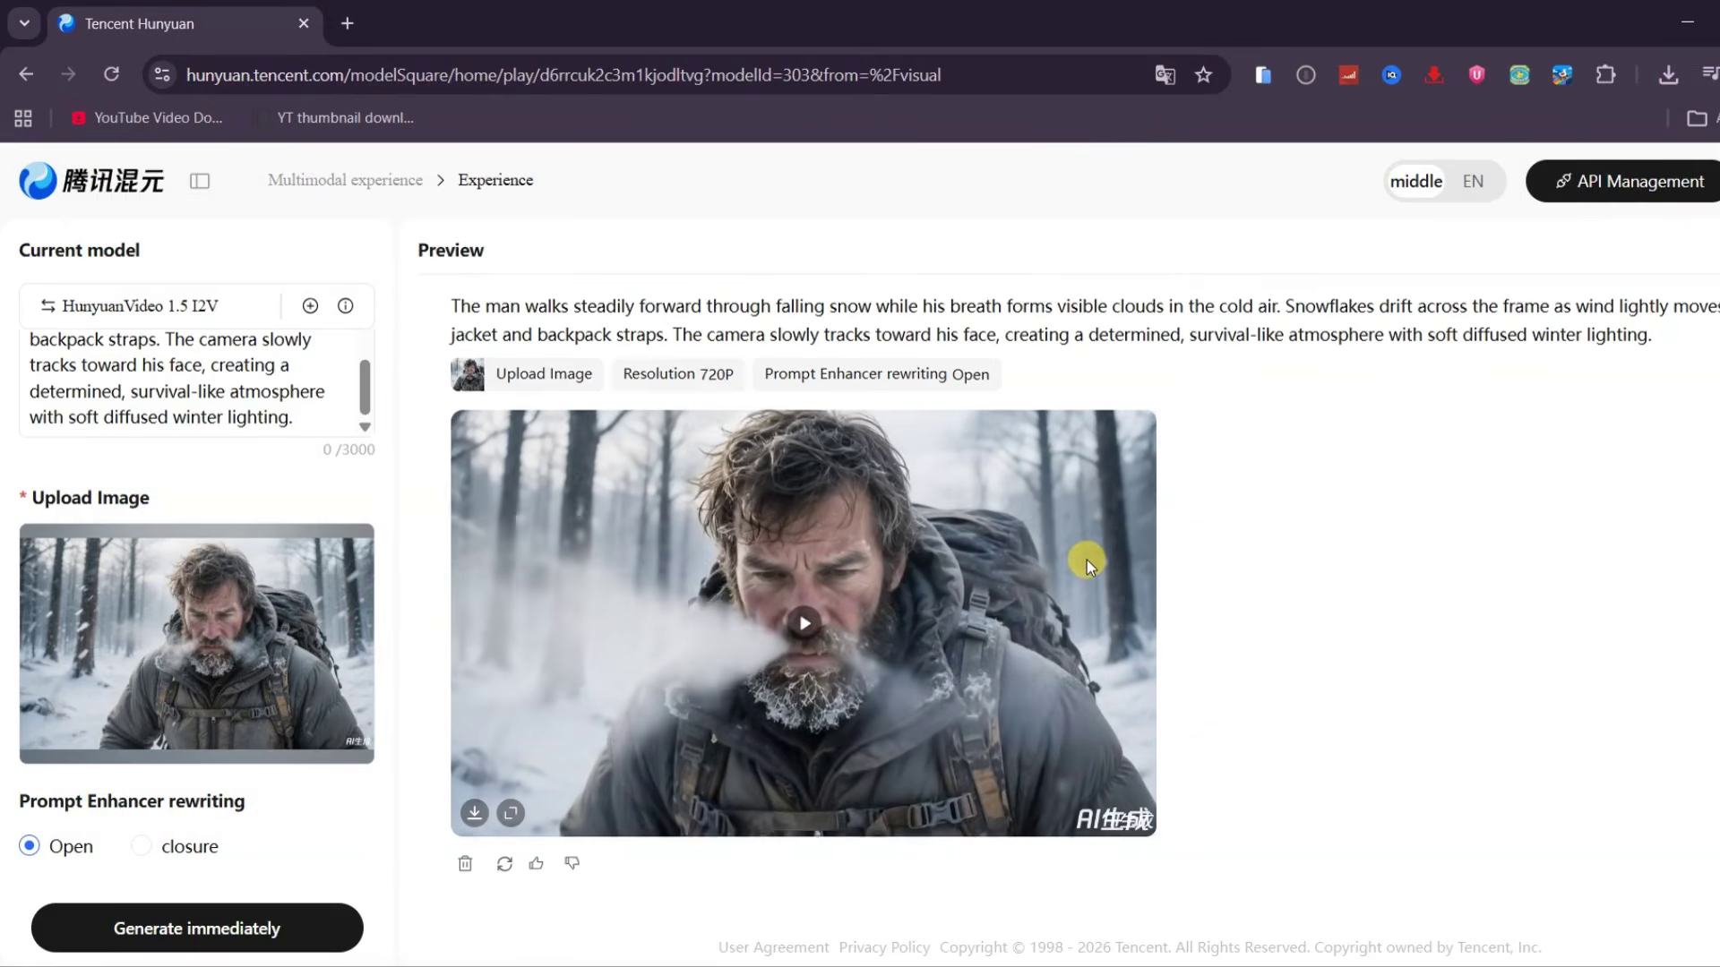
click(1088, 561)
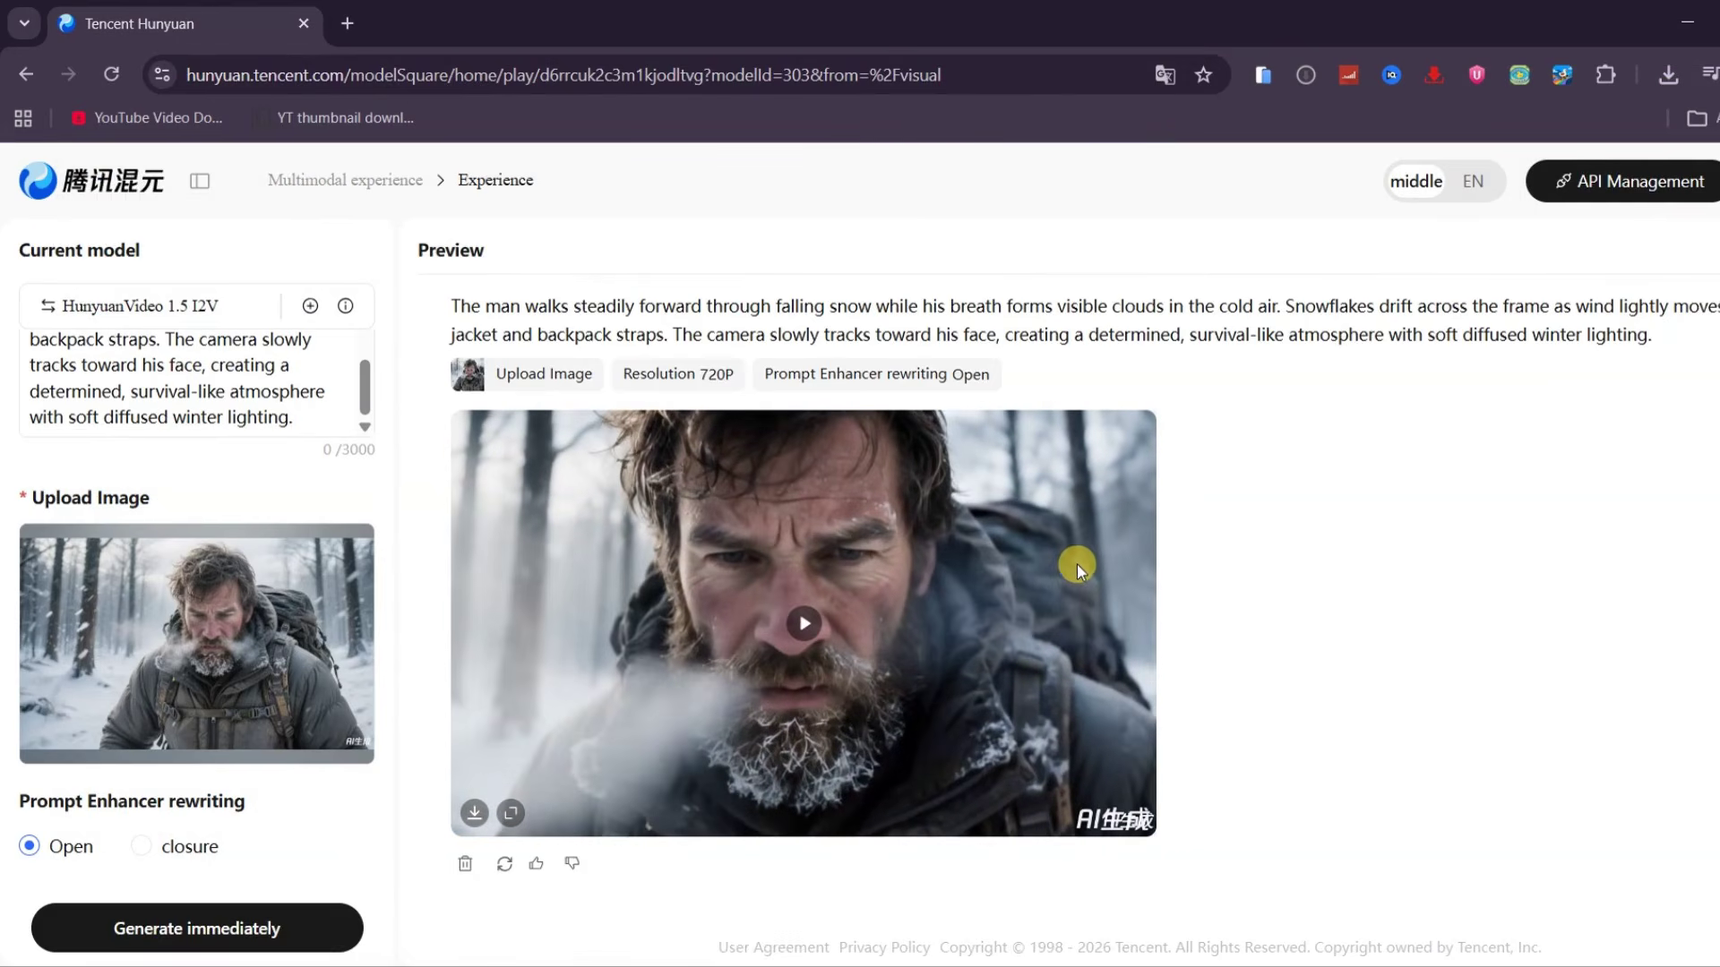
click(801, 627)
scroll(157, 381, up, 3)
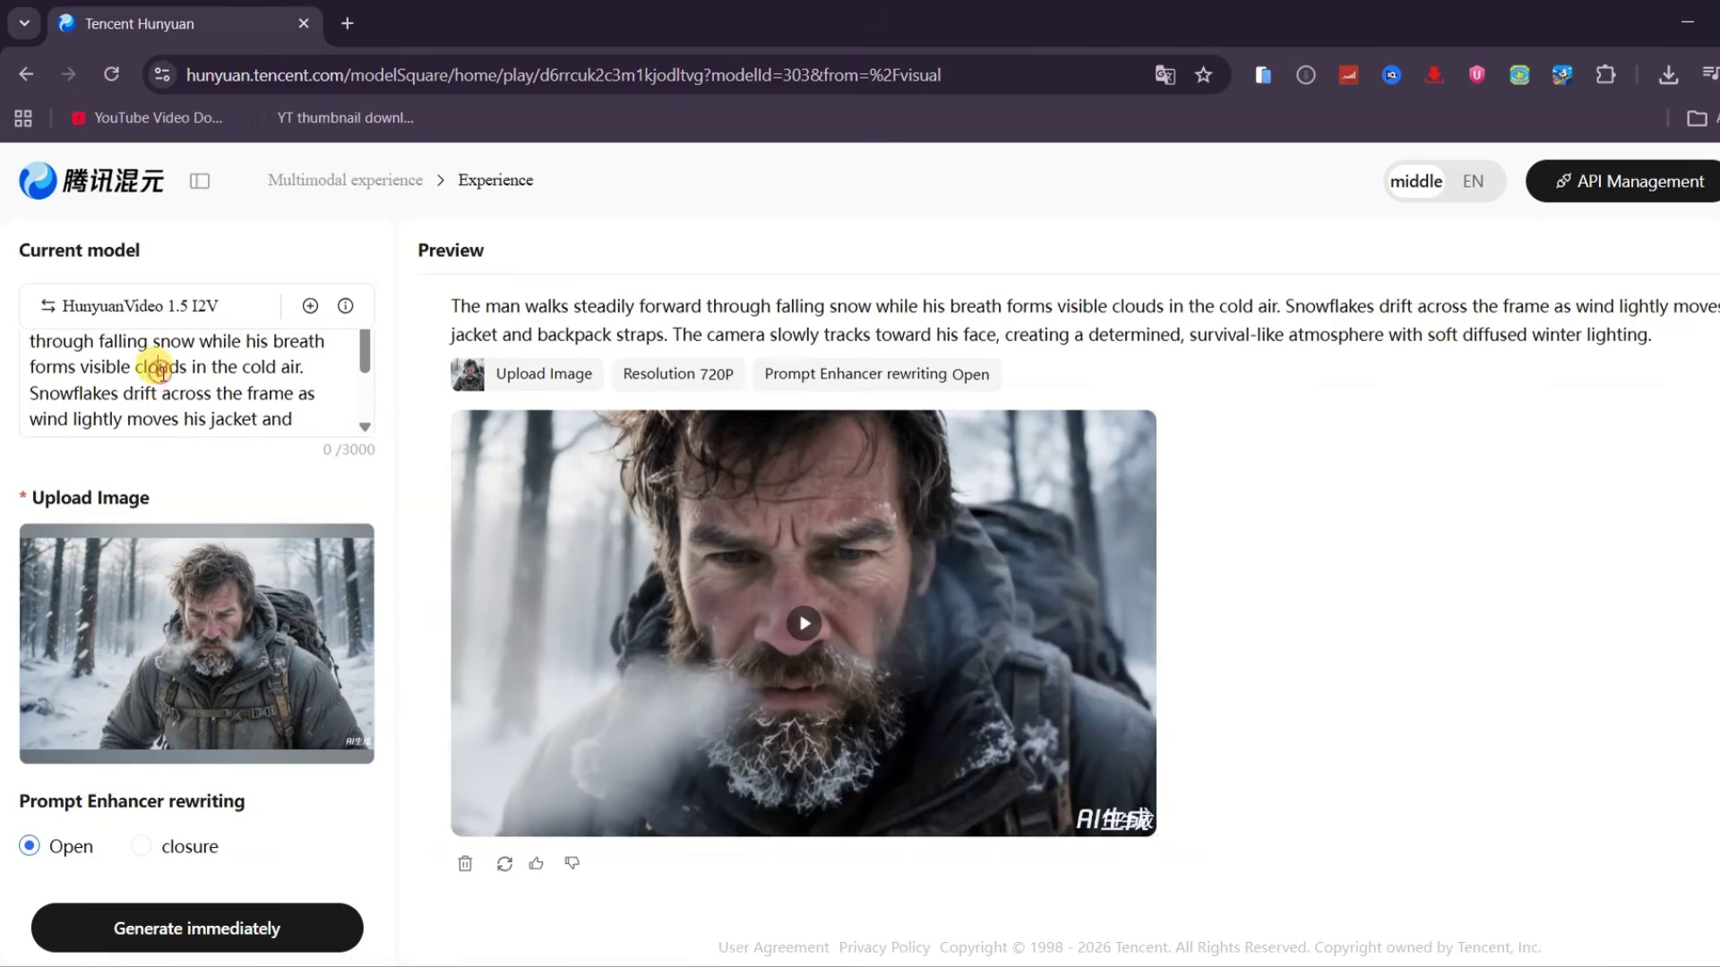
Step: Replace the prompt with 'the man walking forward steadily' and generate the hiker video
triple_click(163, 372)
text(the man walking forward steadily)
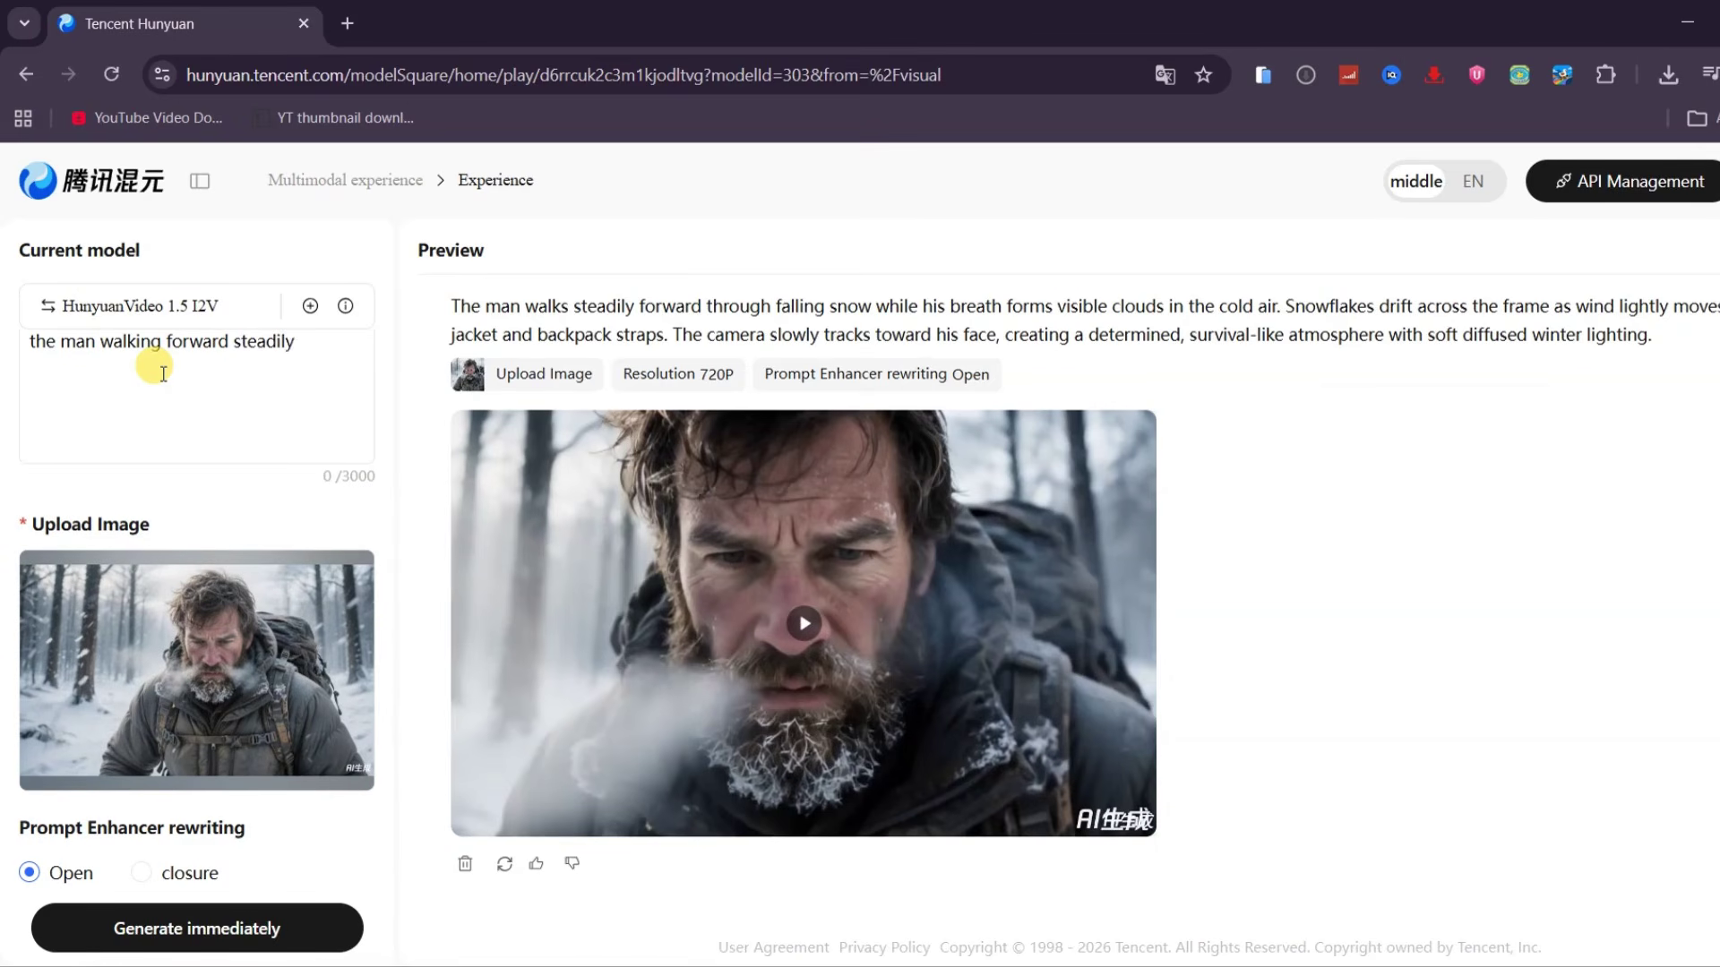
click(212, 936)
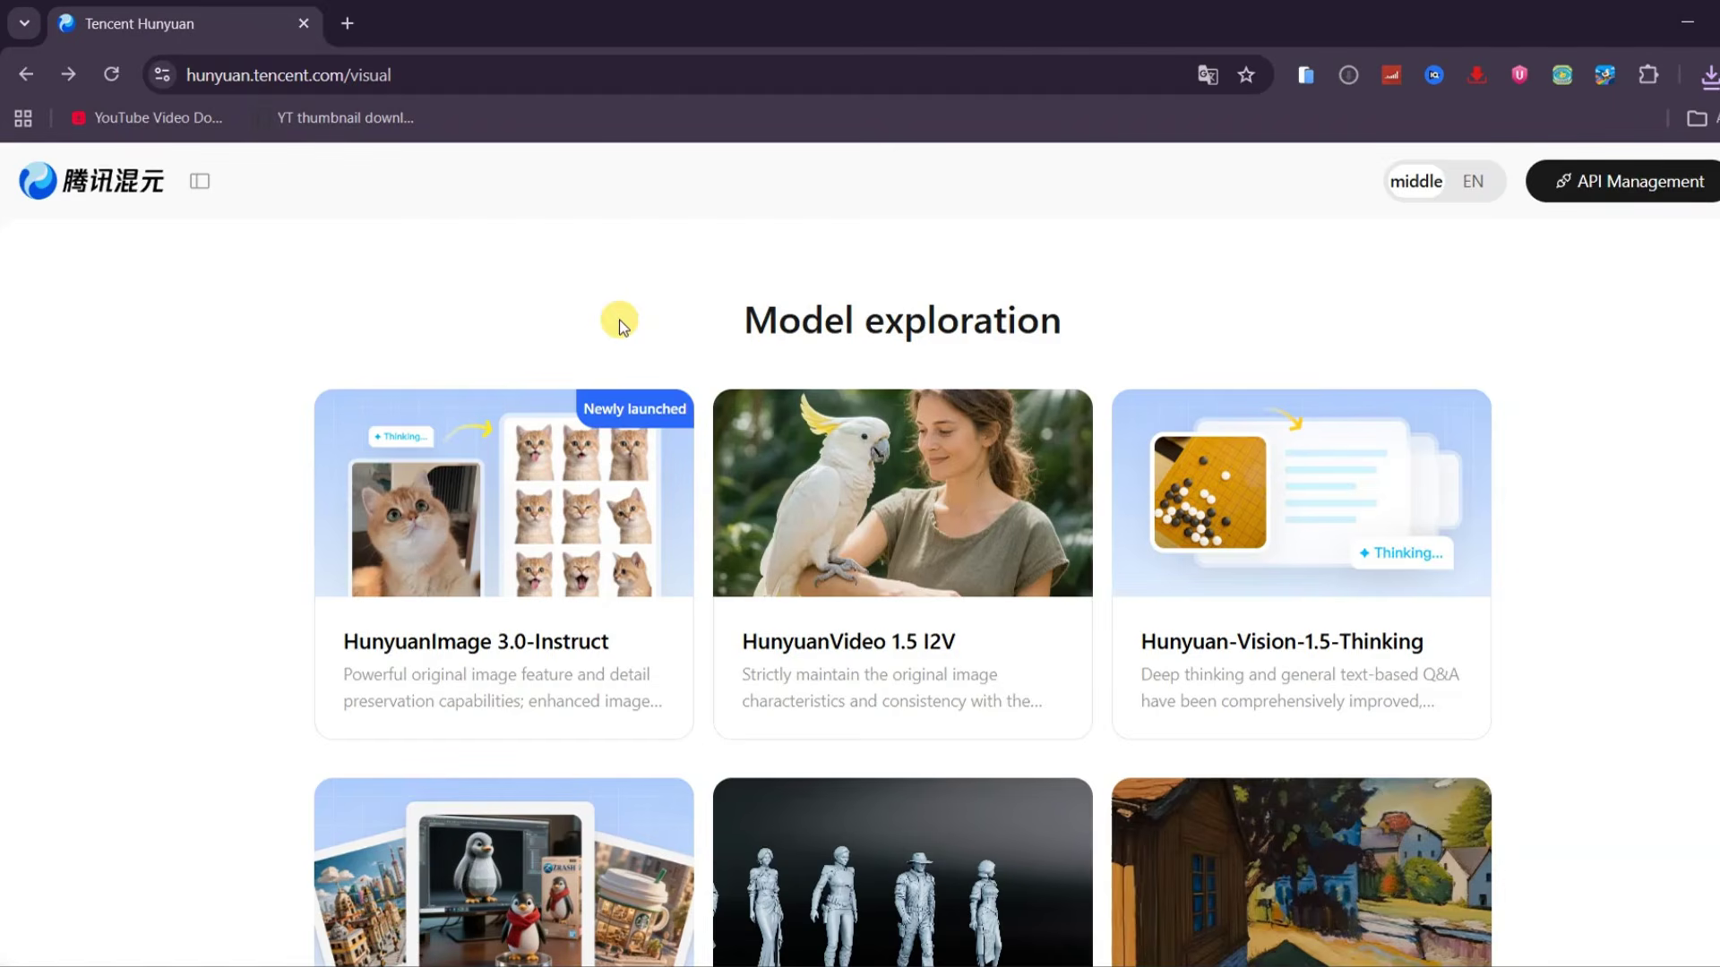
scroll(1327, 351, down, 4)
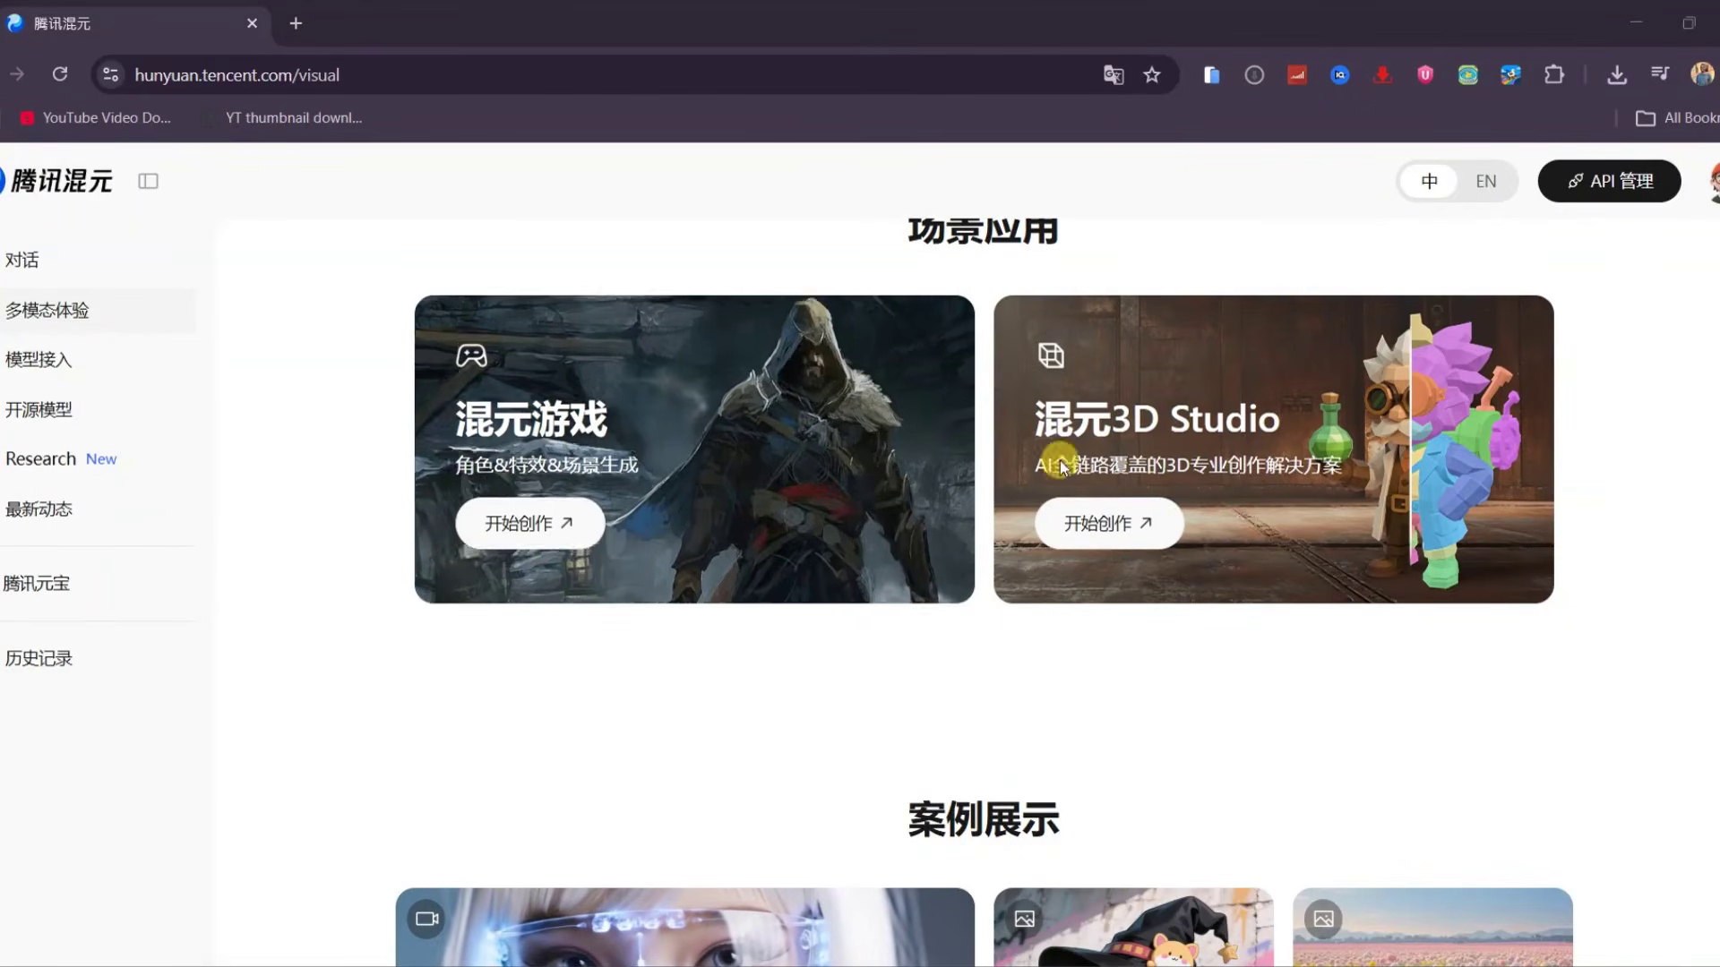
scroll(1061, 466, down, 6)
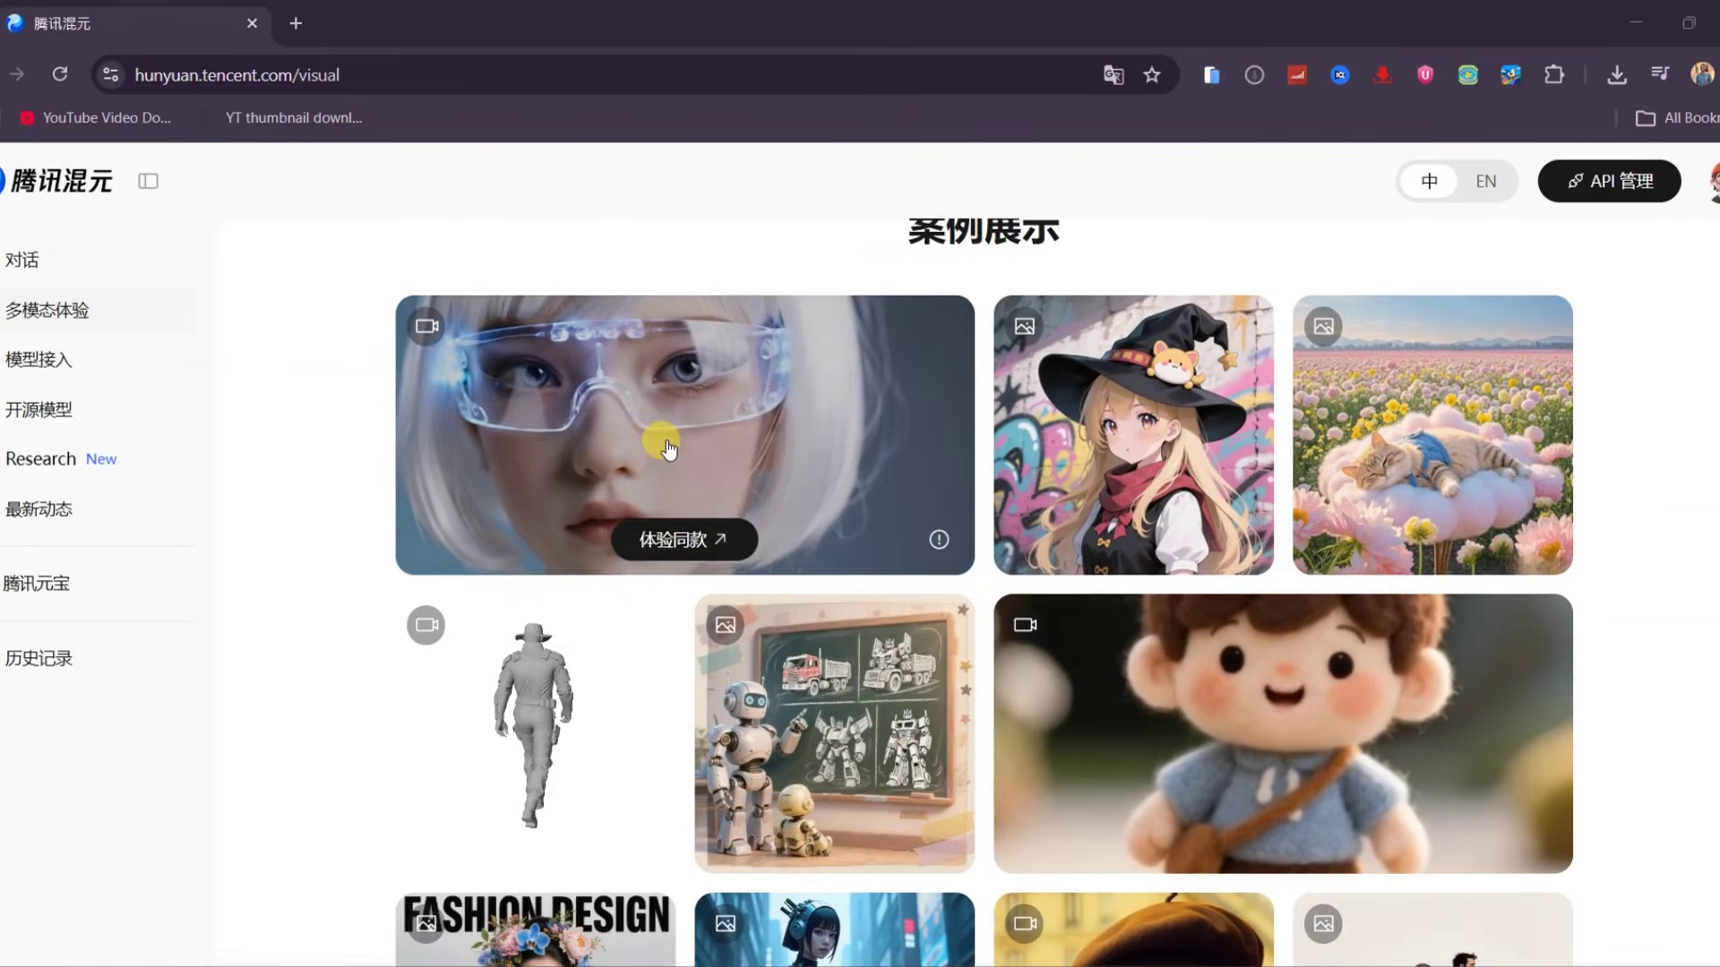
scroll(667, 448, down, 2)
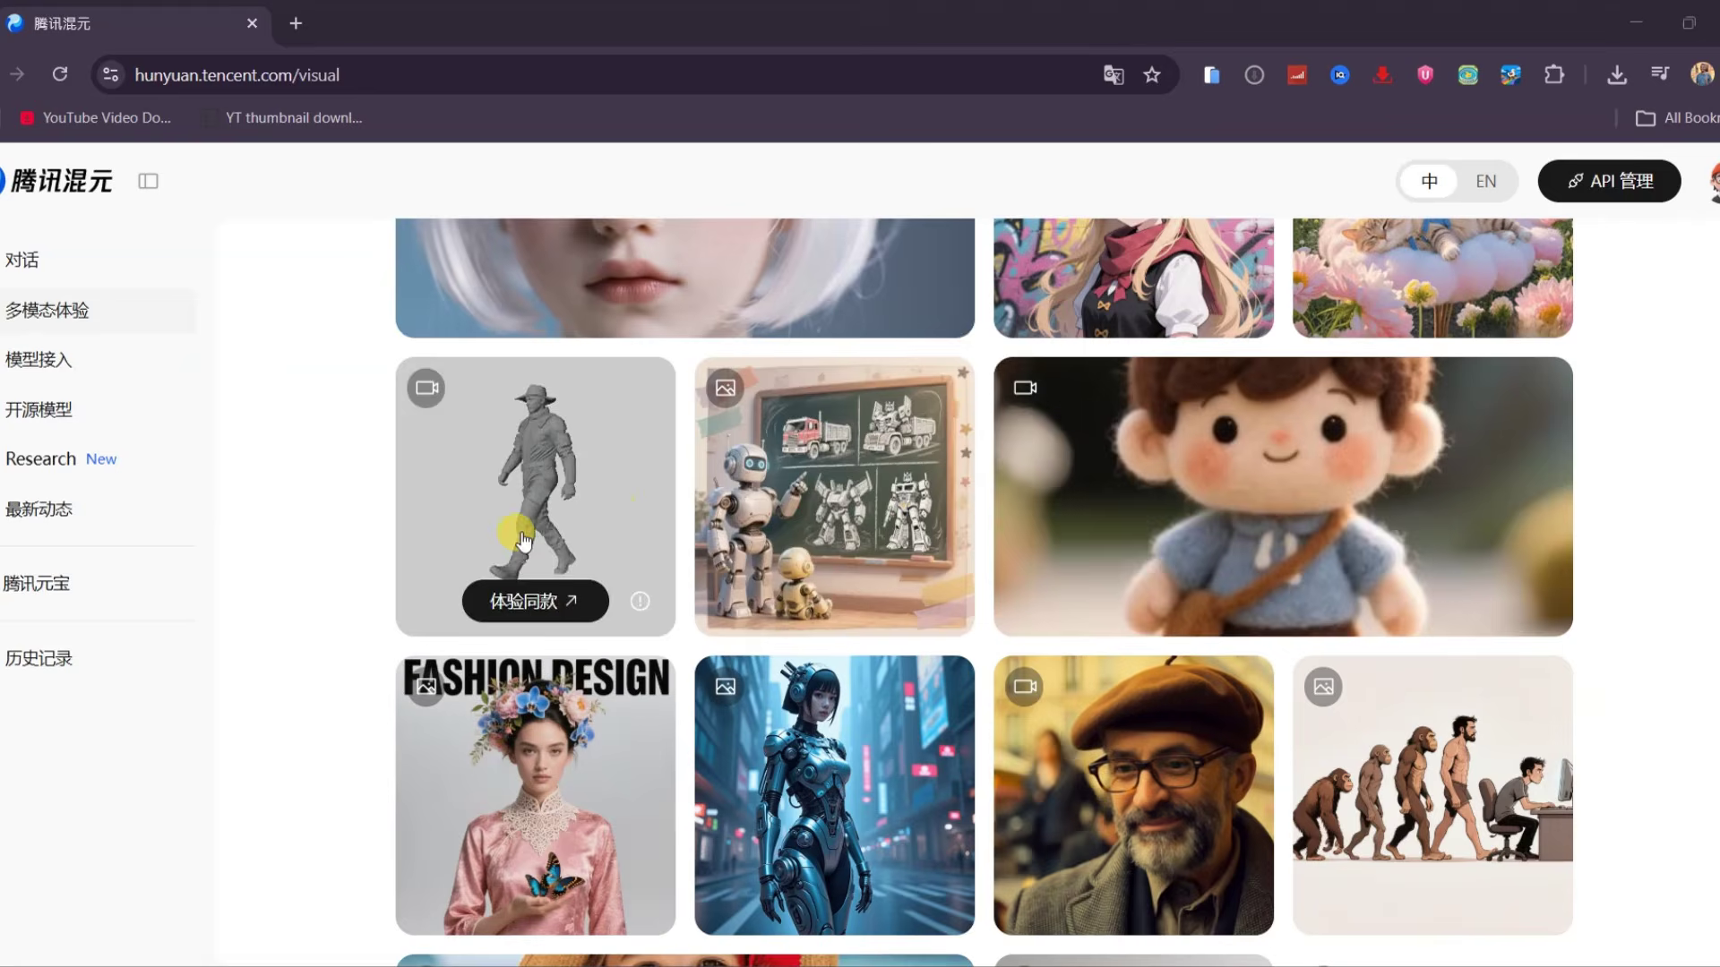
scroll(1254, 617, down, 4)
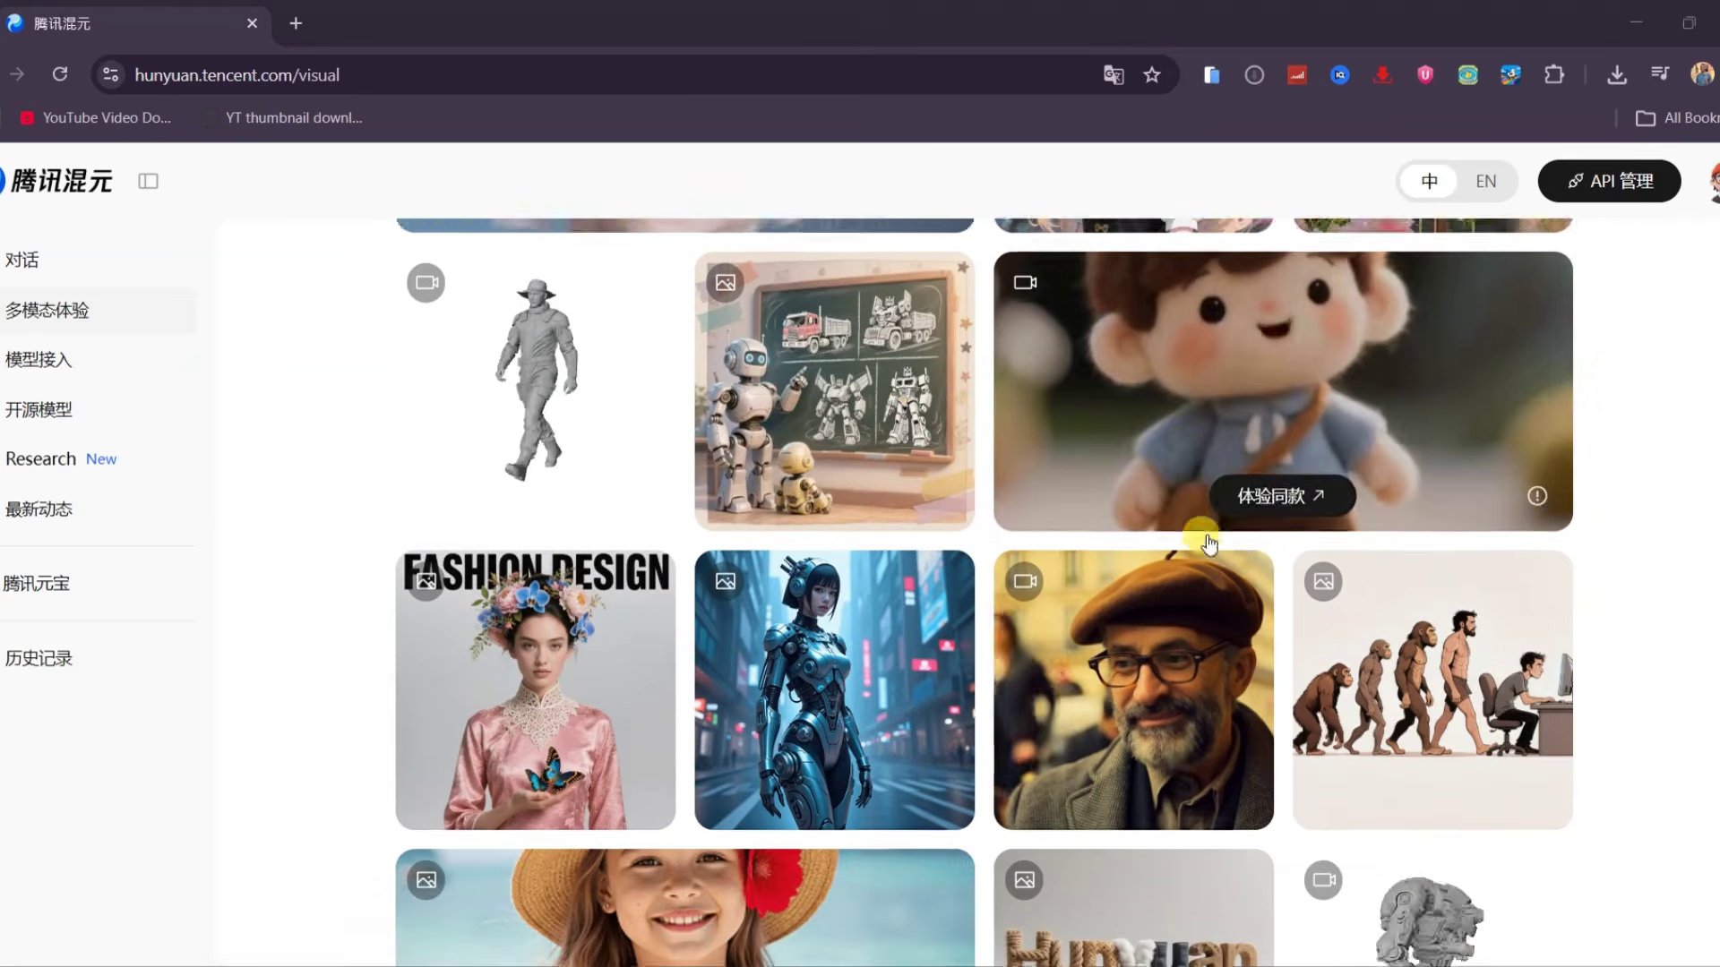
scroll(1254, 616, down, 4)
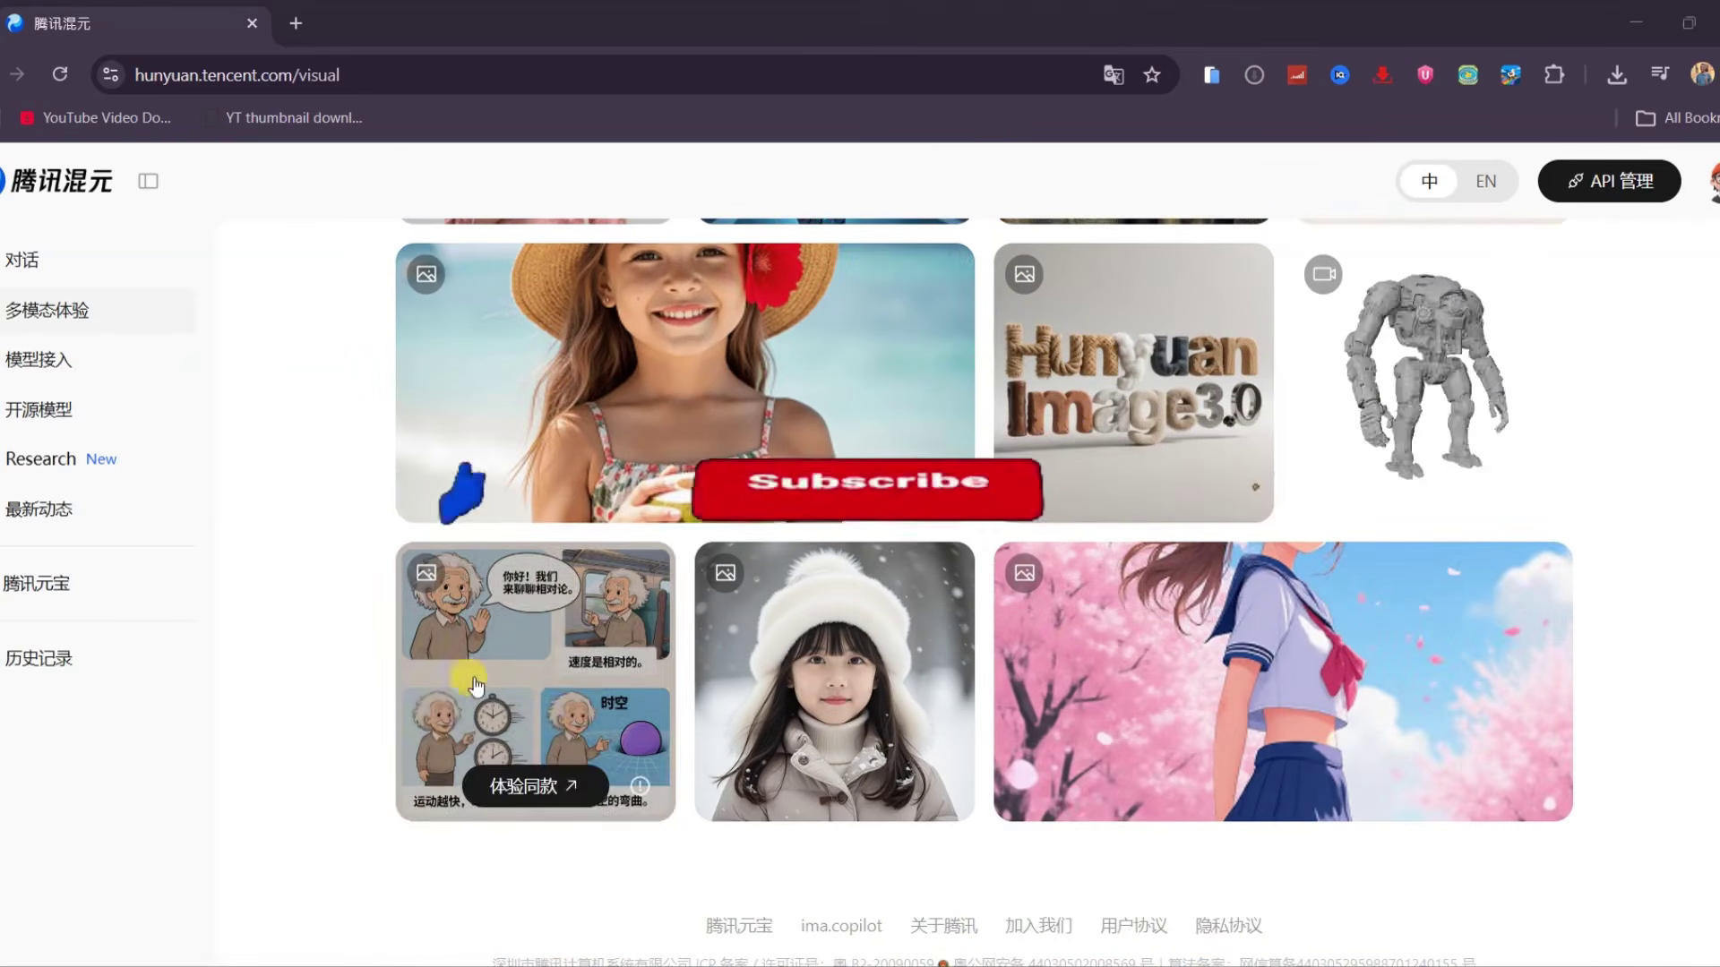
scroll(921, 717, down, 2)
scroll(315, 487, up, 10)
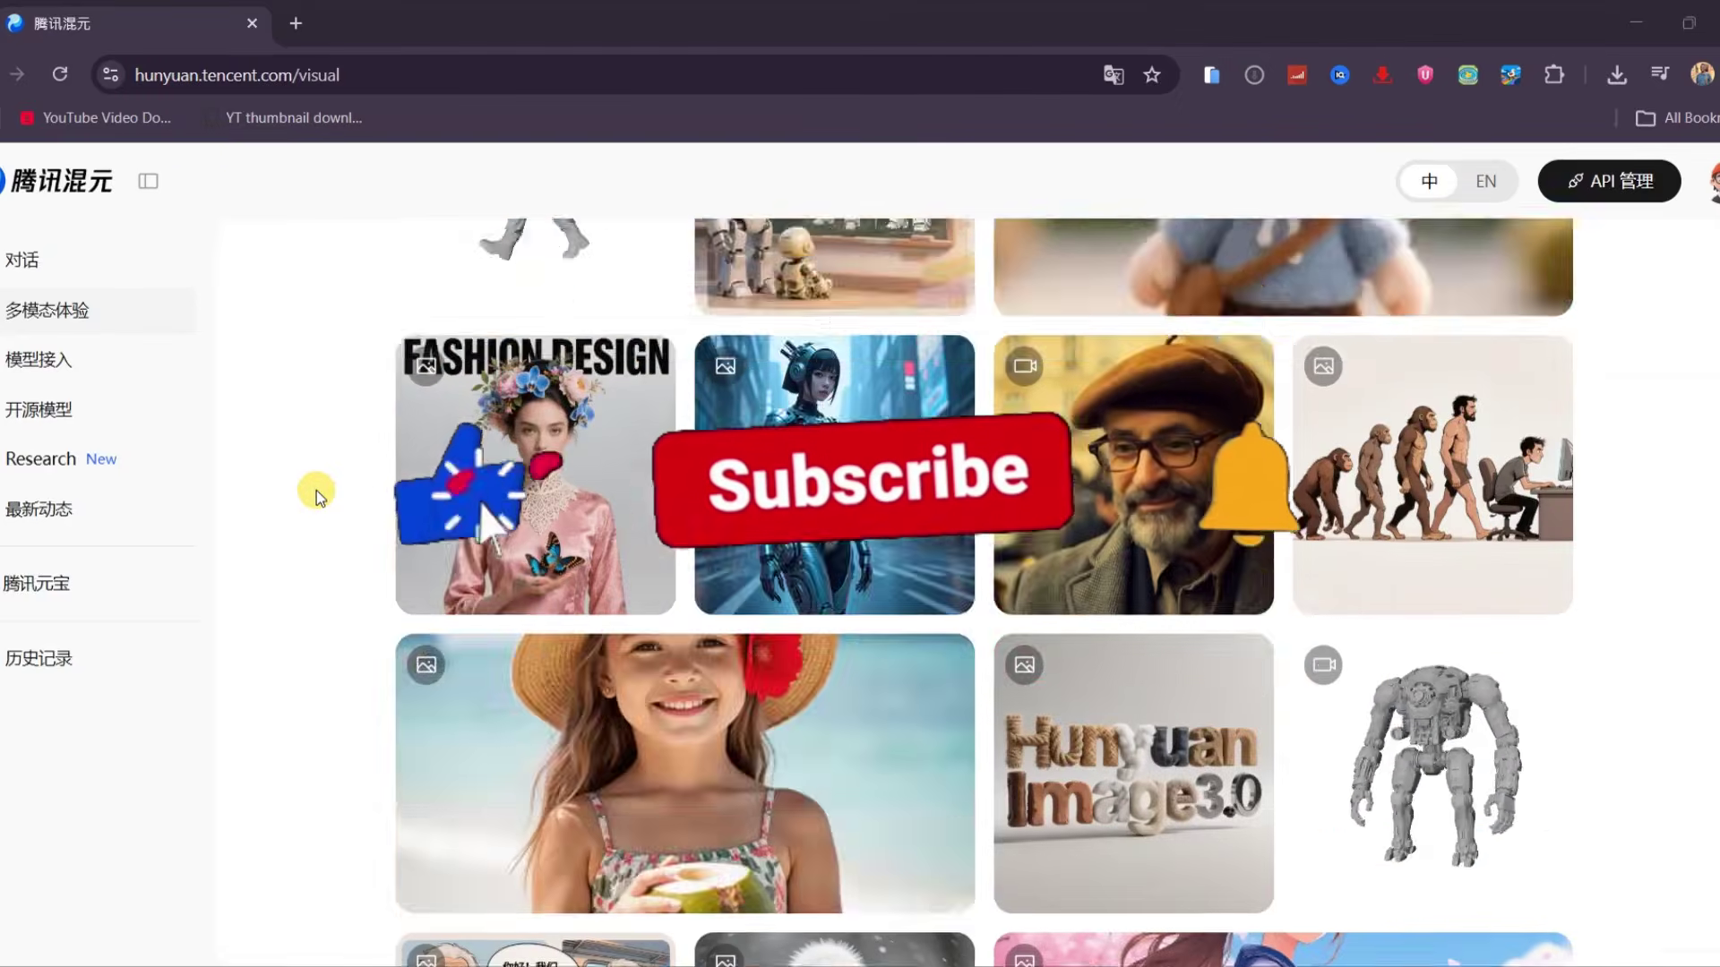
scroll(337, 430, up, 10)
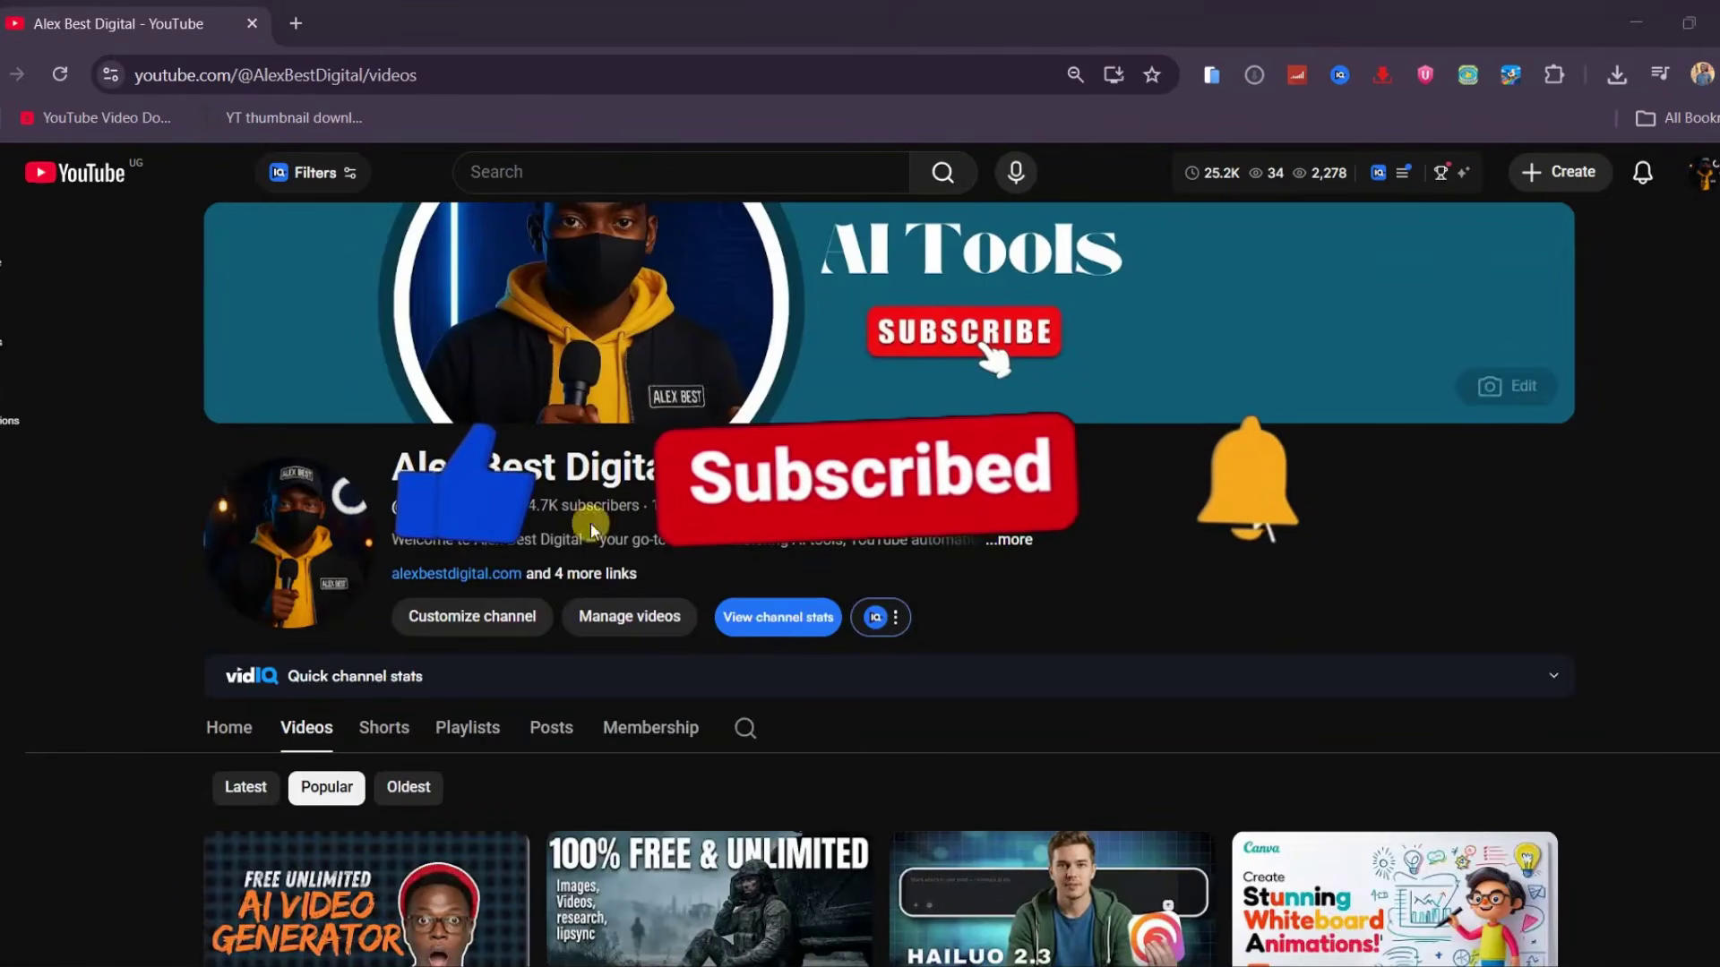
scroll(589, 523, down, 9)
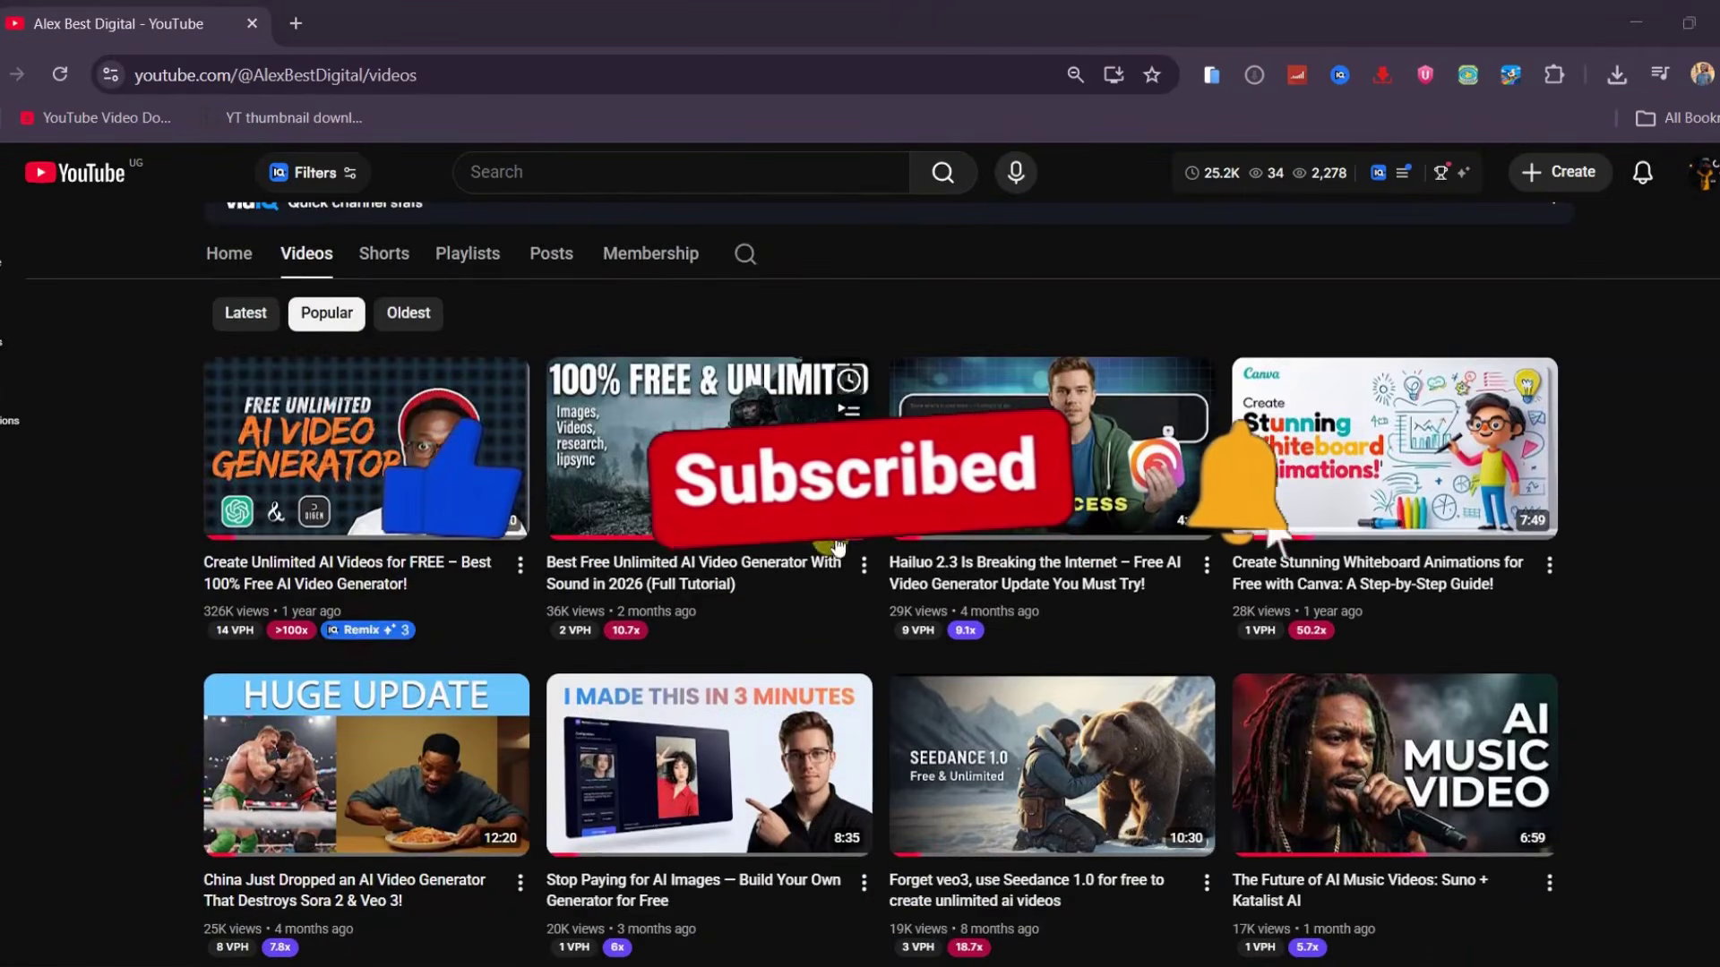
scroll(424, 690, down, 8)
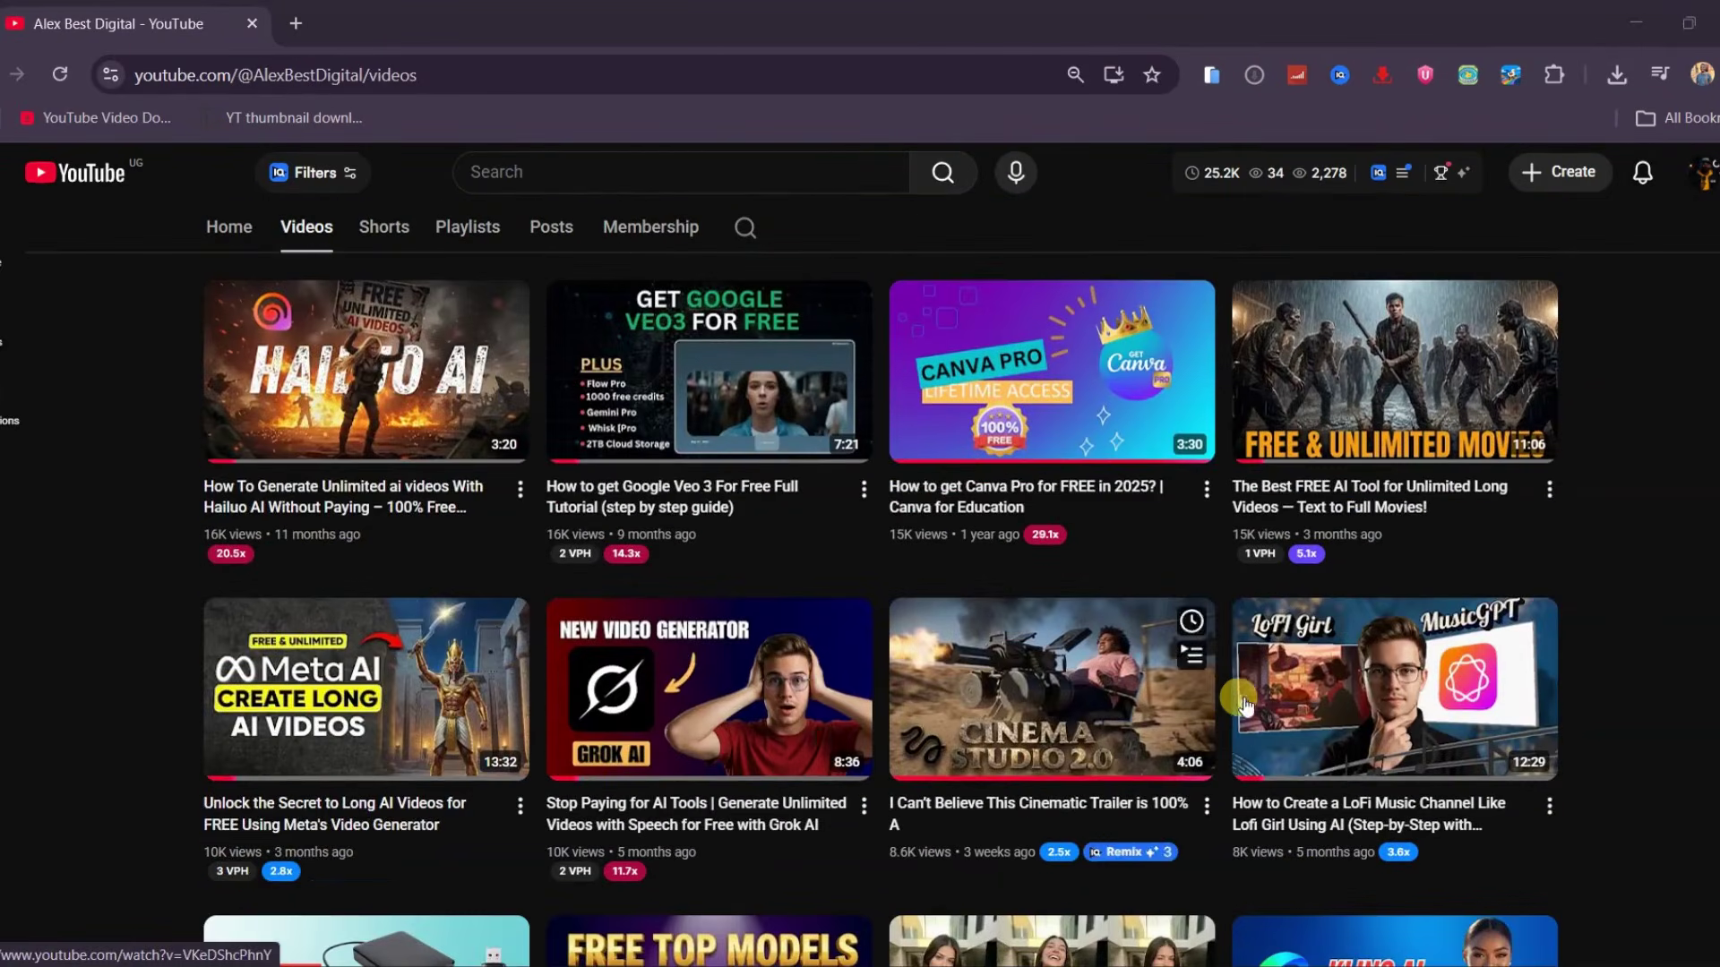
scroll(916, 694, down, 7)
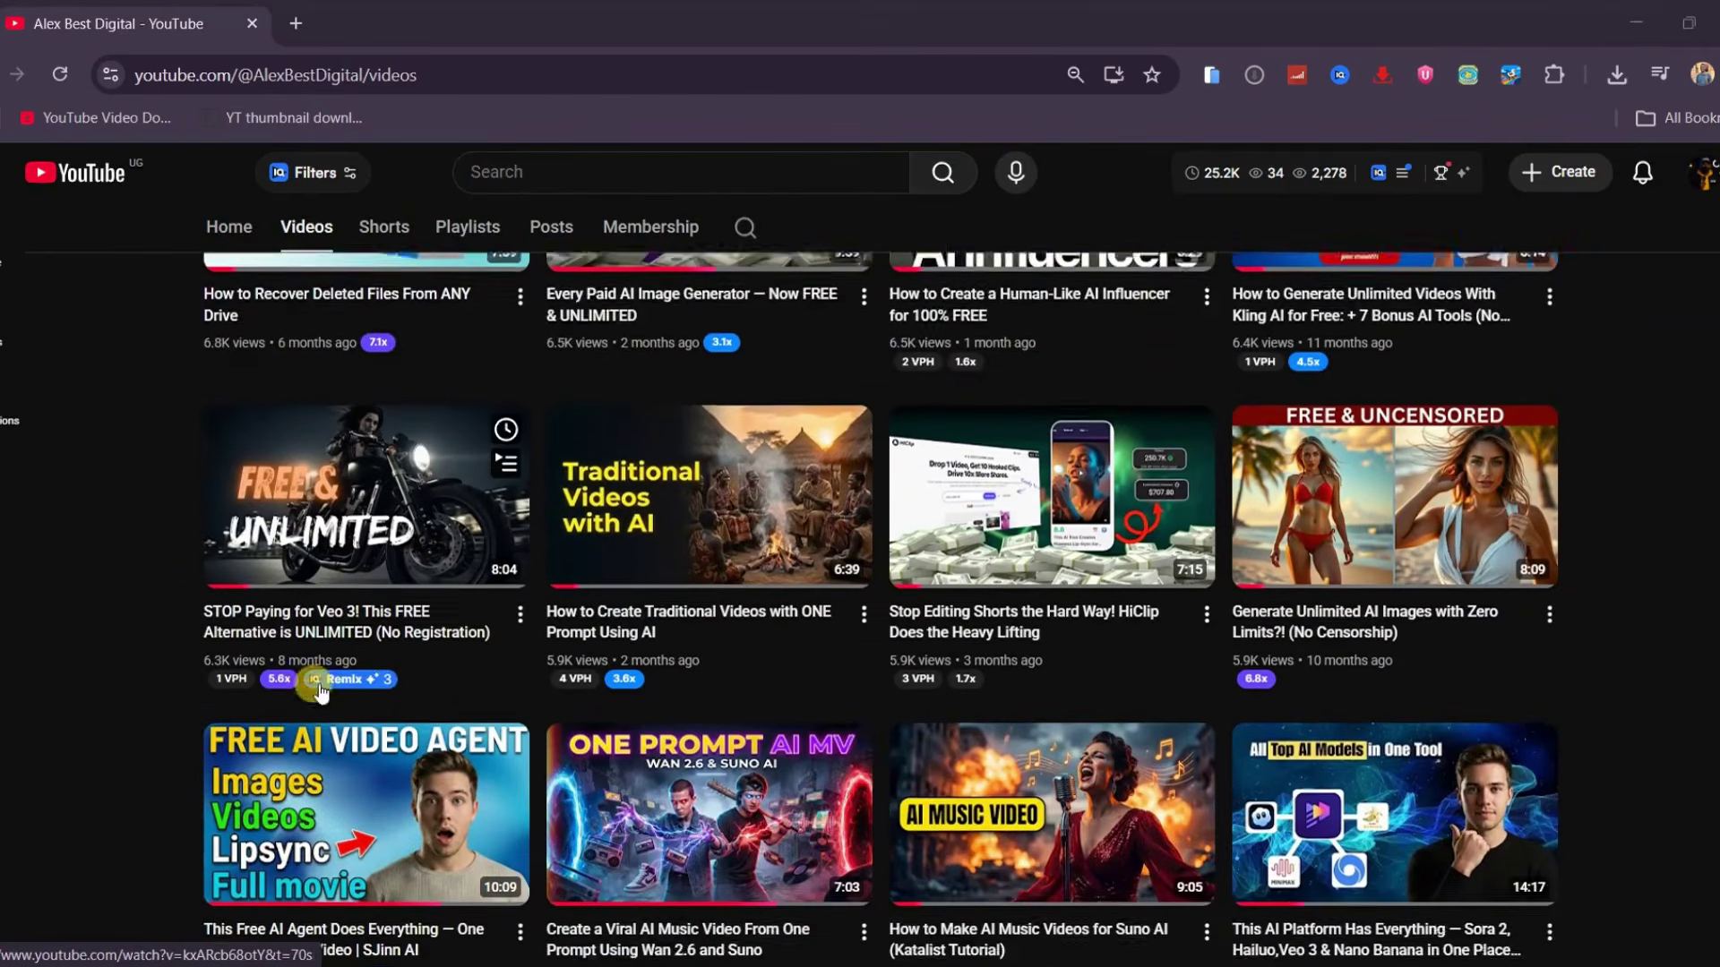